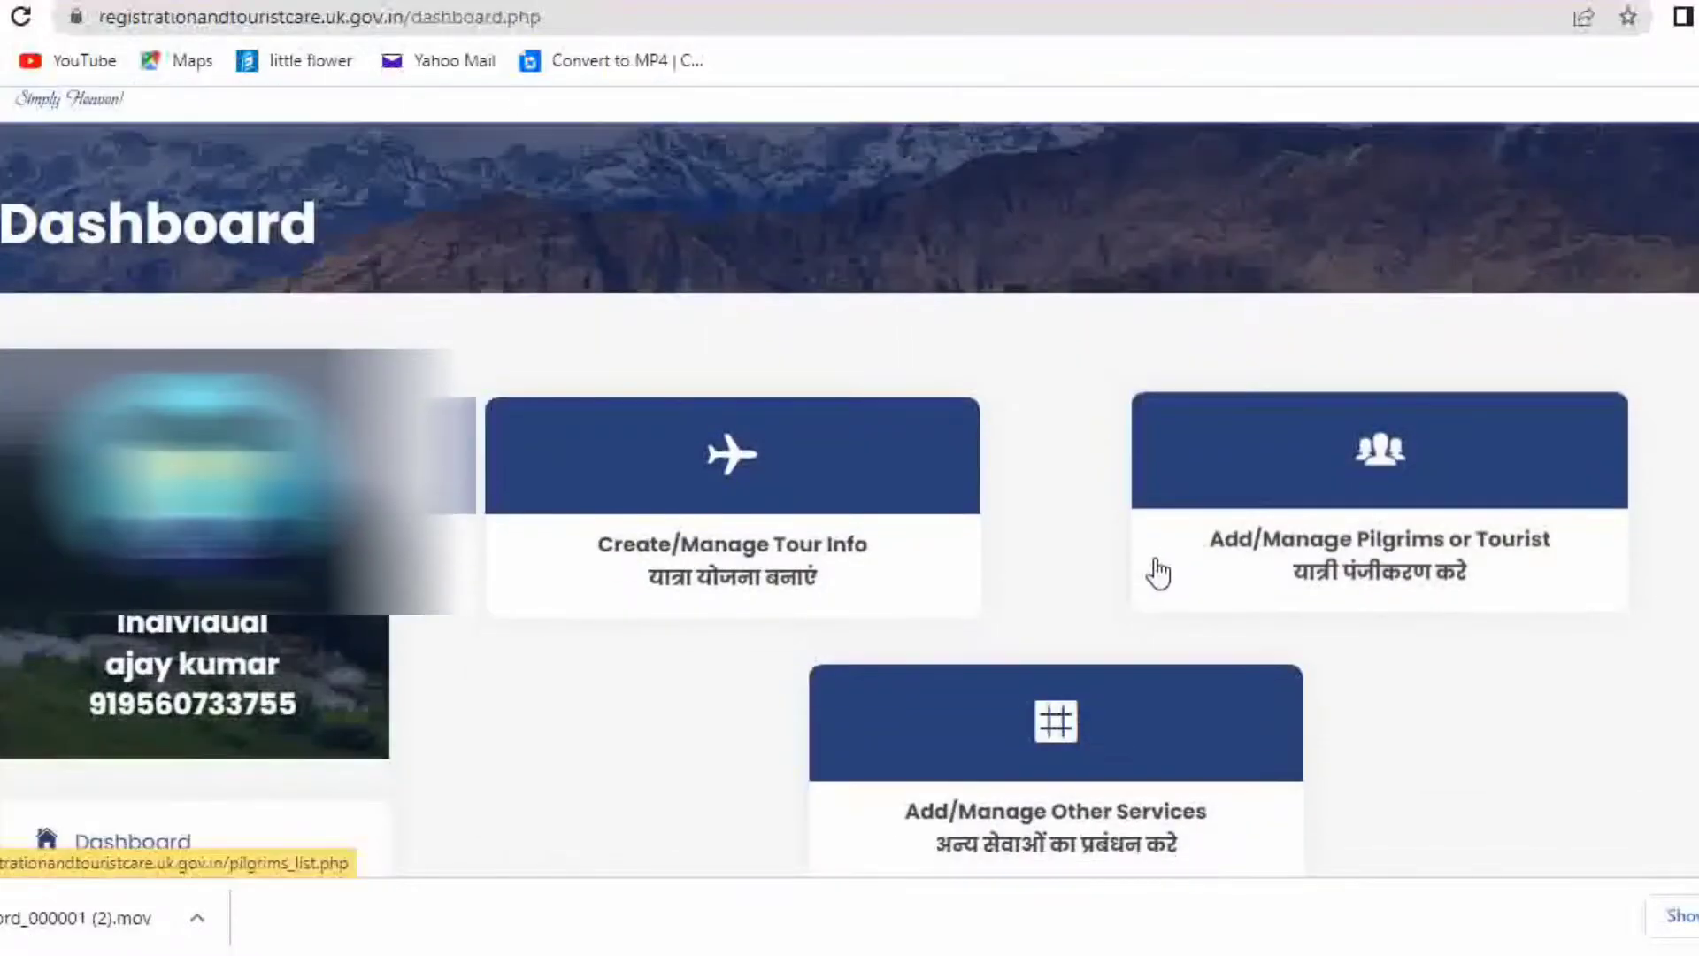
Highlight the Add/Manage Pilgrims or Tourist and Add/Manage Other Services captions on the dashboard
left_click_drag(626, 311, 688, 649)
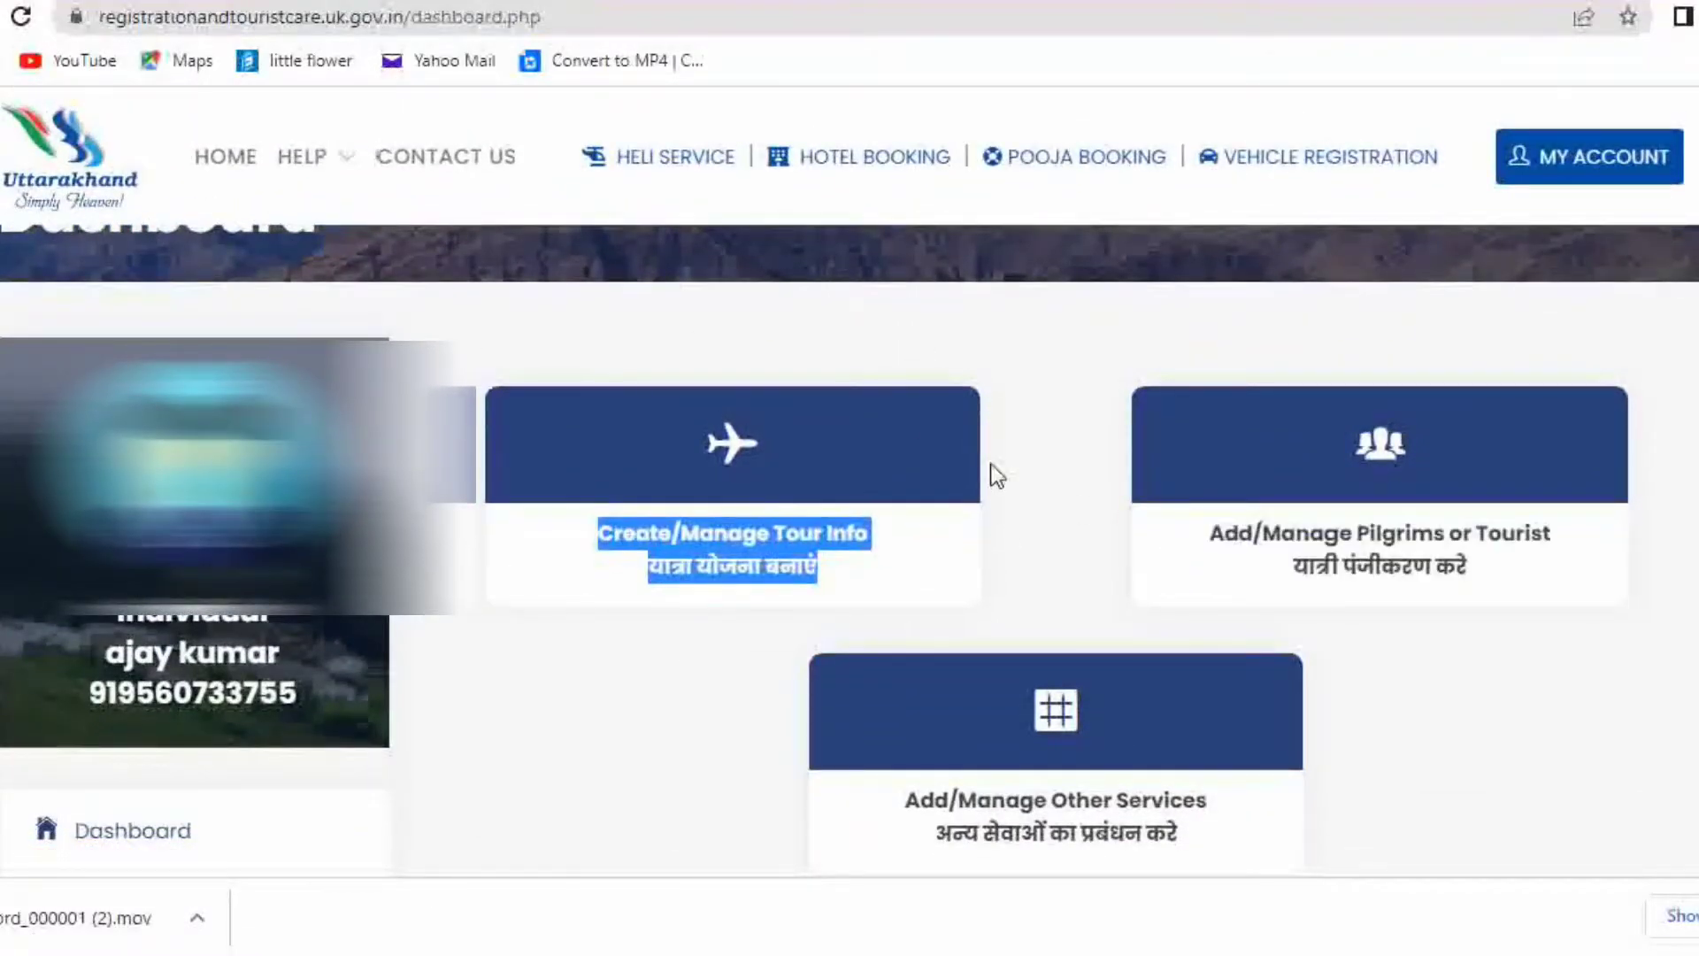
left_click_drag(1316, 358, 1406, 768)
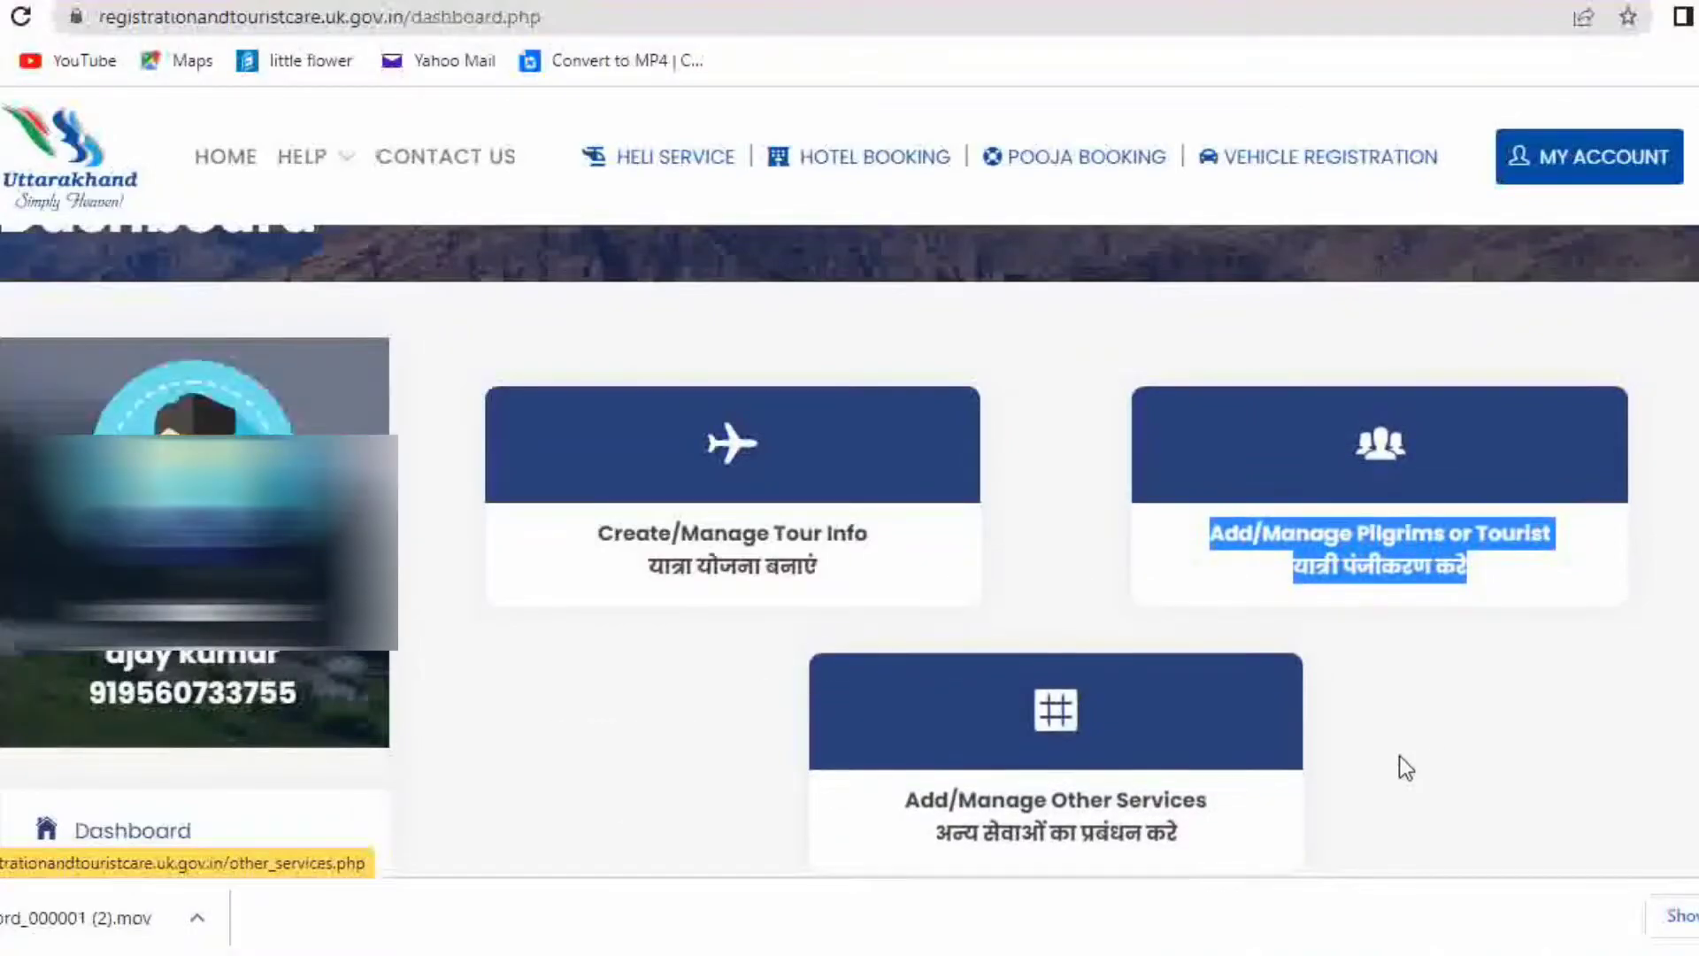
left_click(1439, 731)
scroll(1283, 664, "down", 3)
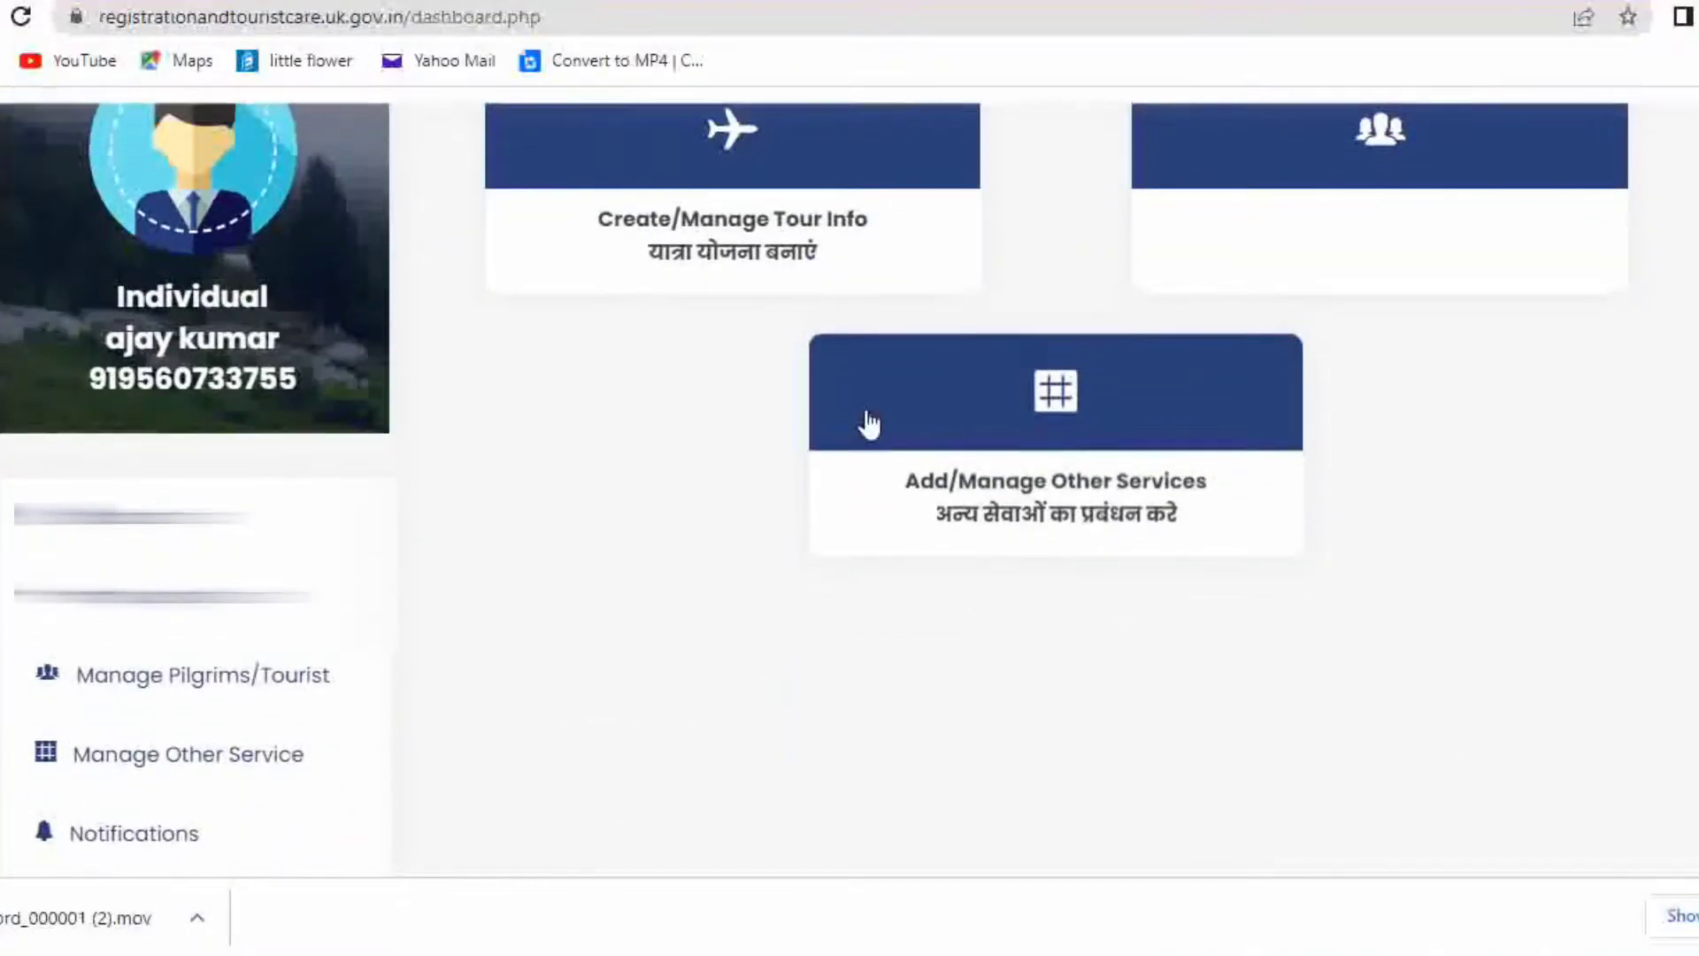
left_click_drag(1290, 341, 1306, 602)
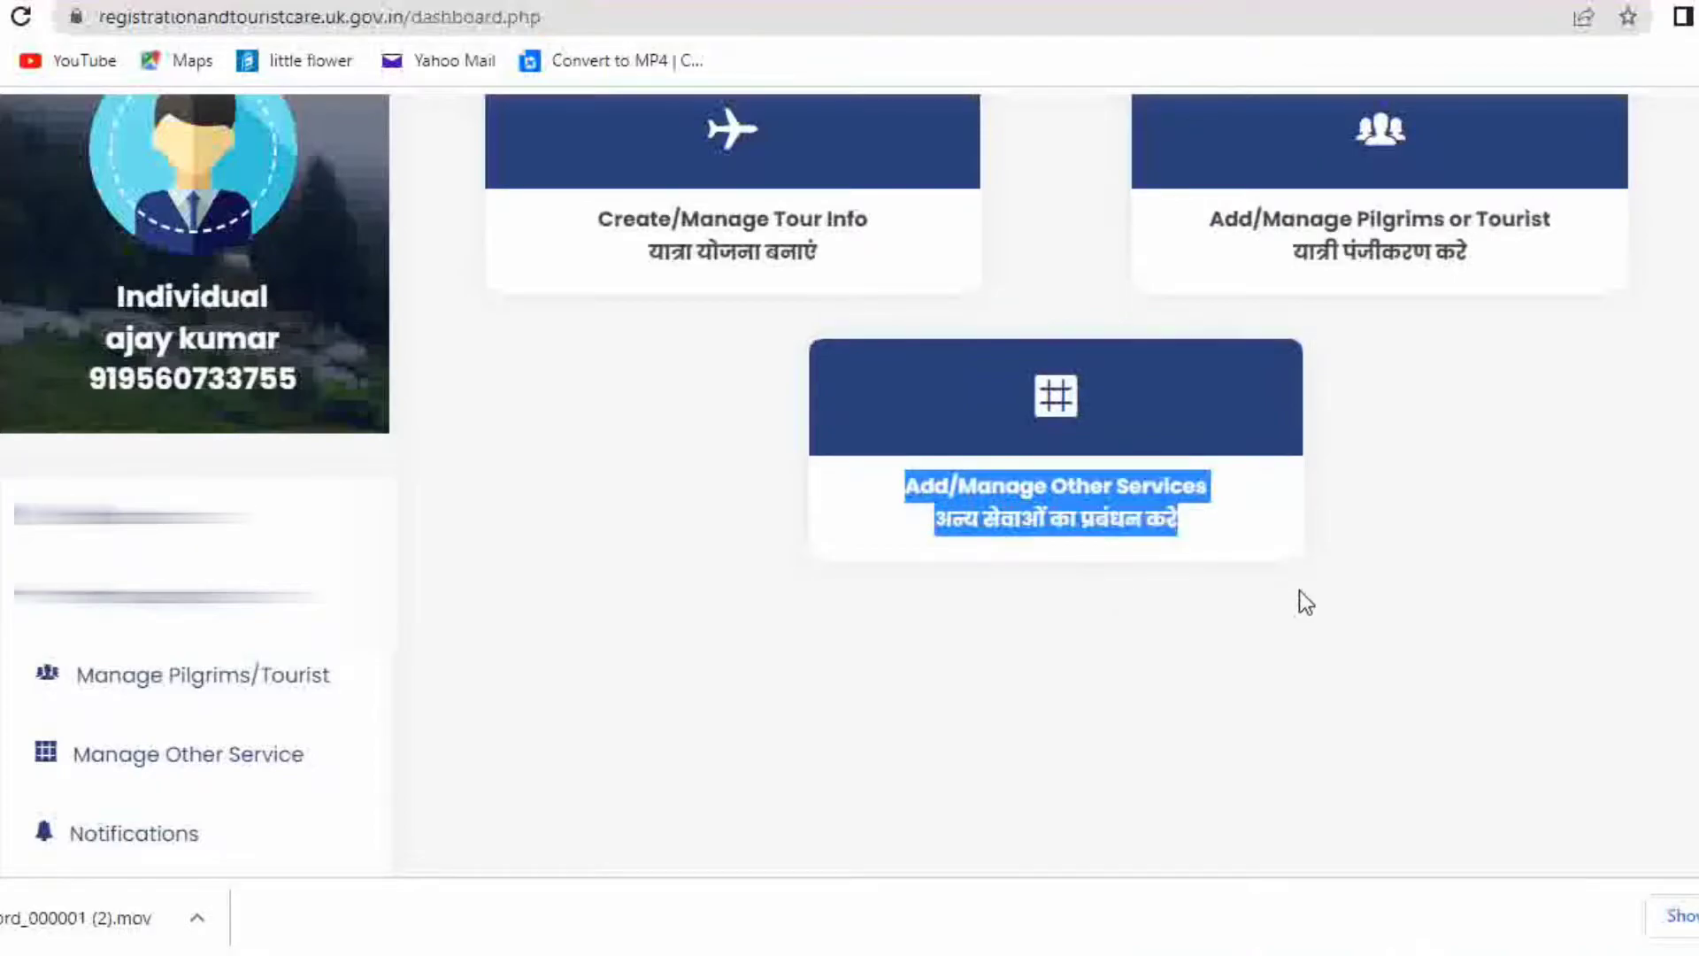
scroll(1486, 706, "up", 2)
left_click(614, 516)
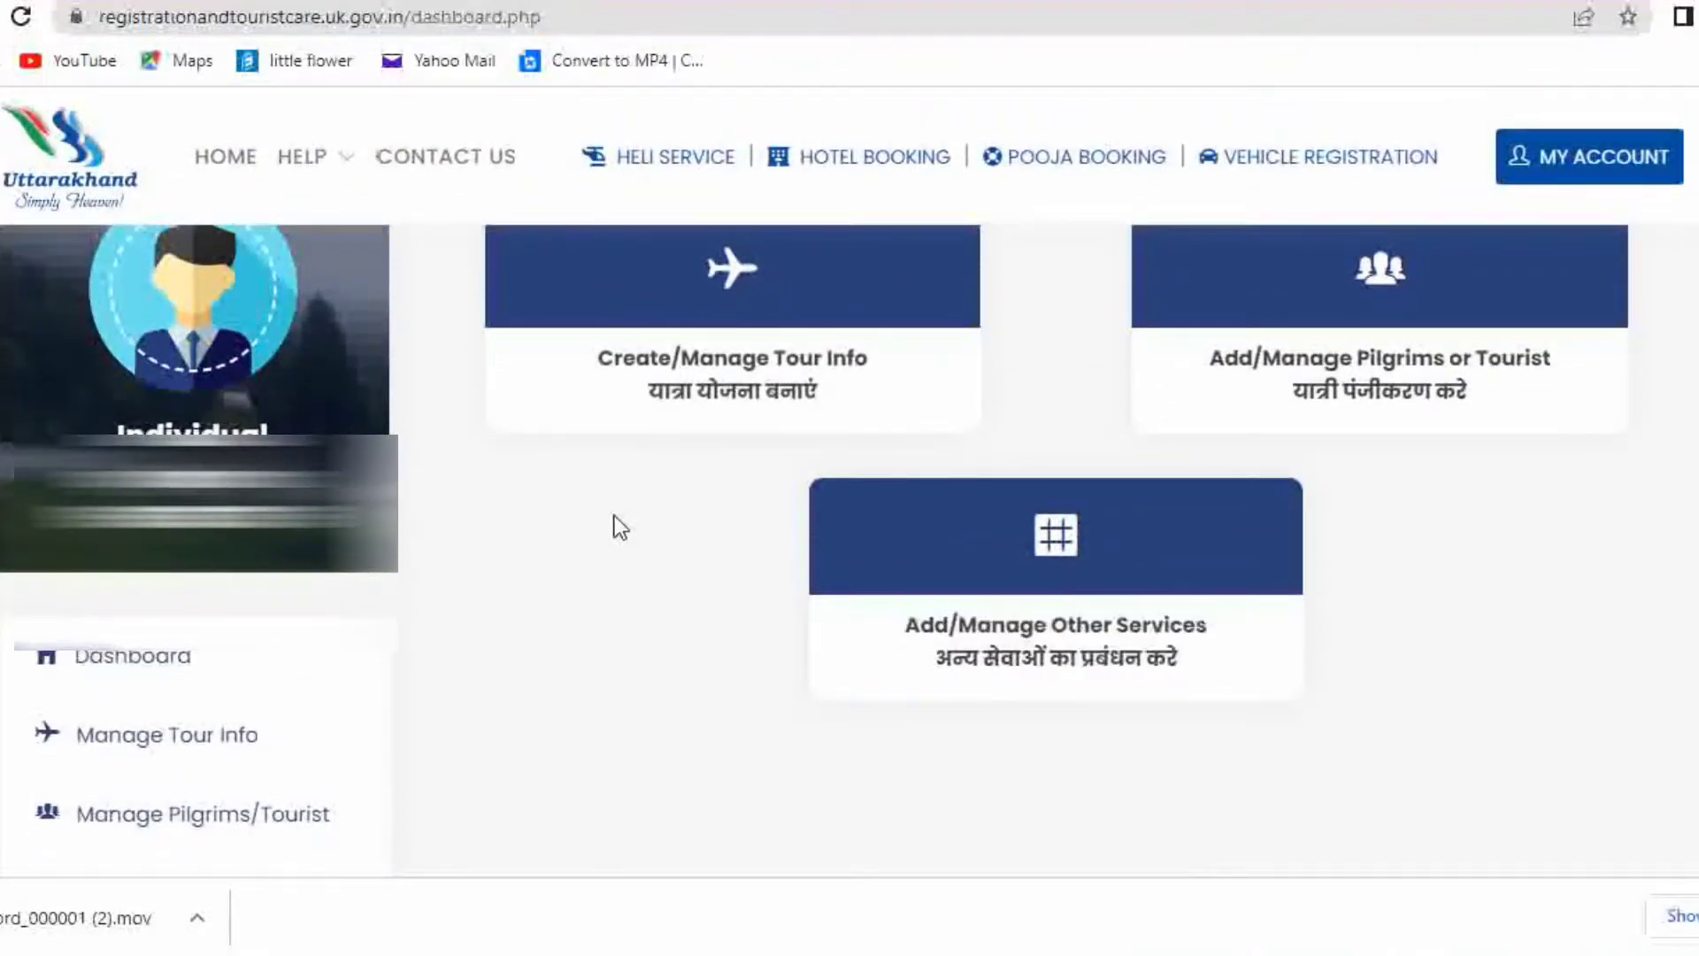
Open Create/Manage Tour Info and scroll down to the three existing Kedarnath tours
left_click(688, 376)
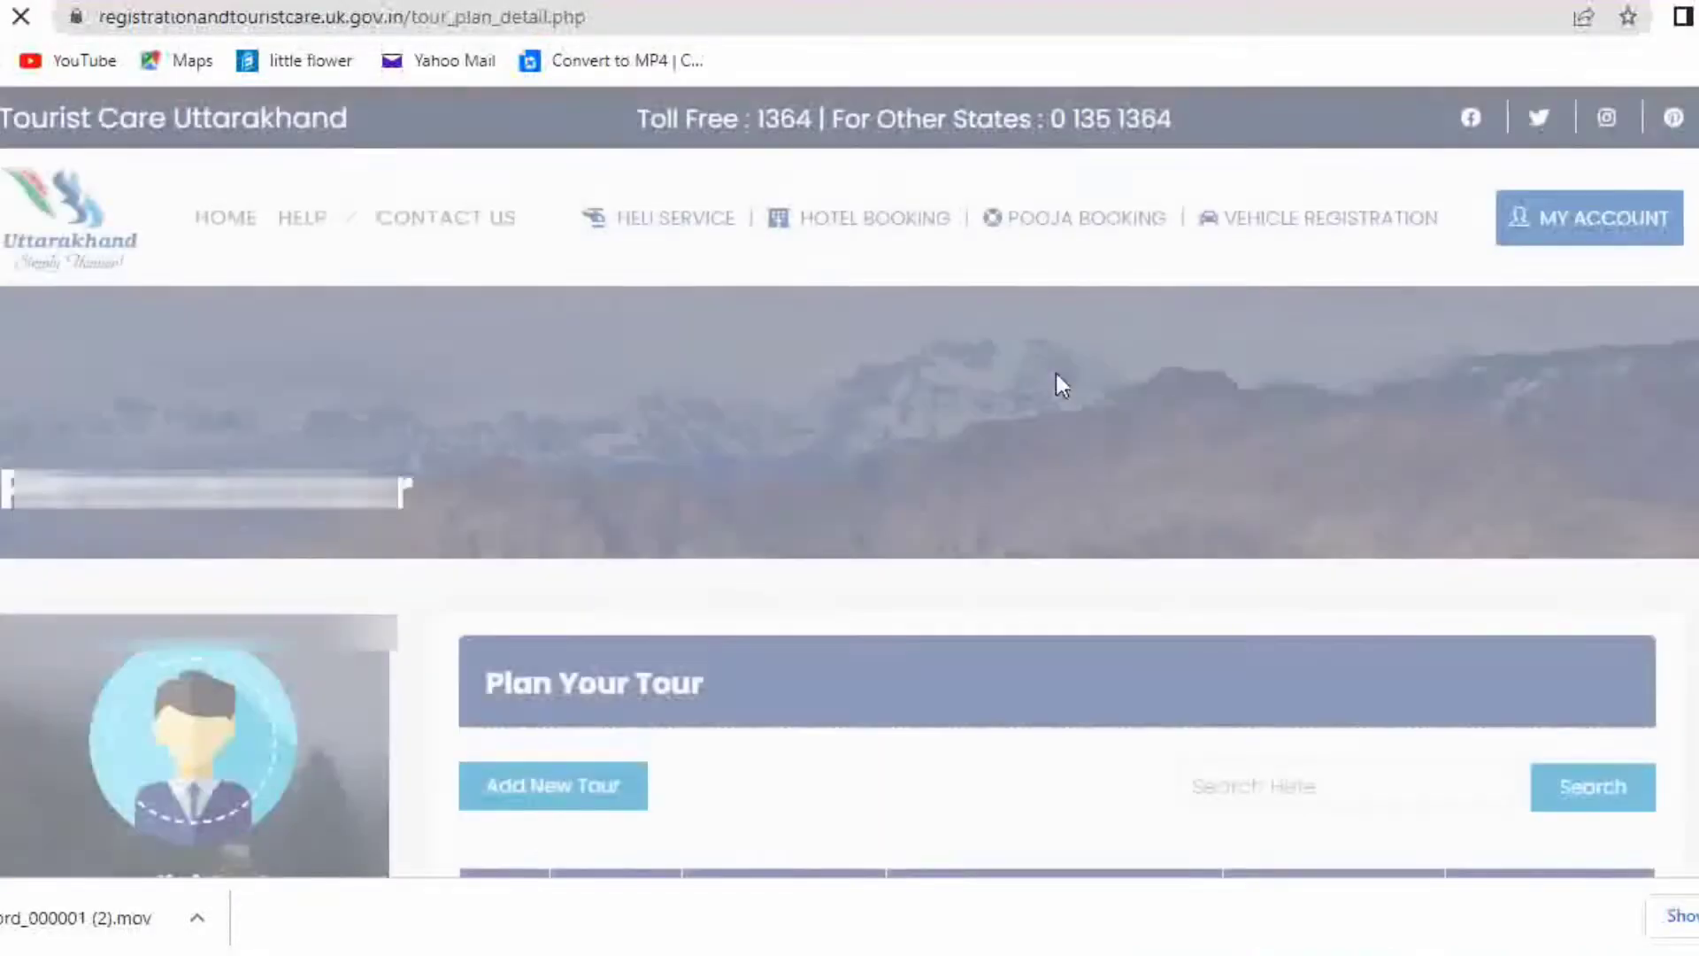
scroll(1073, 412, "down", 3)
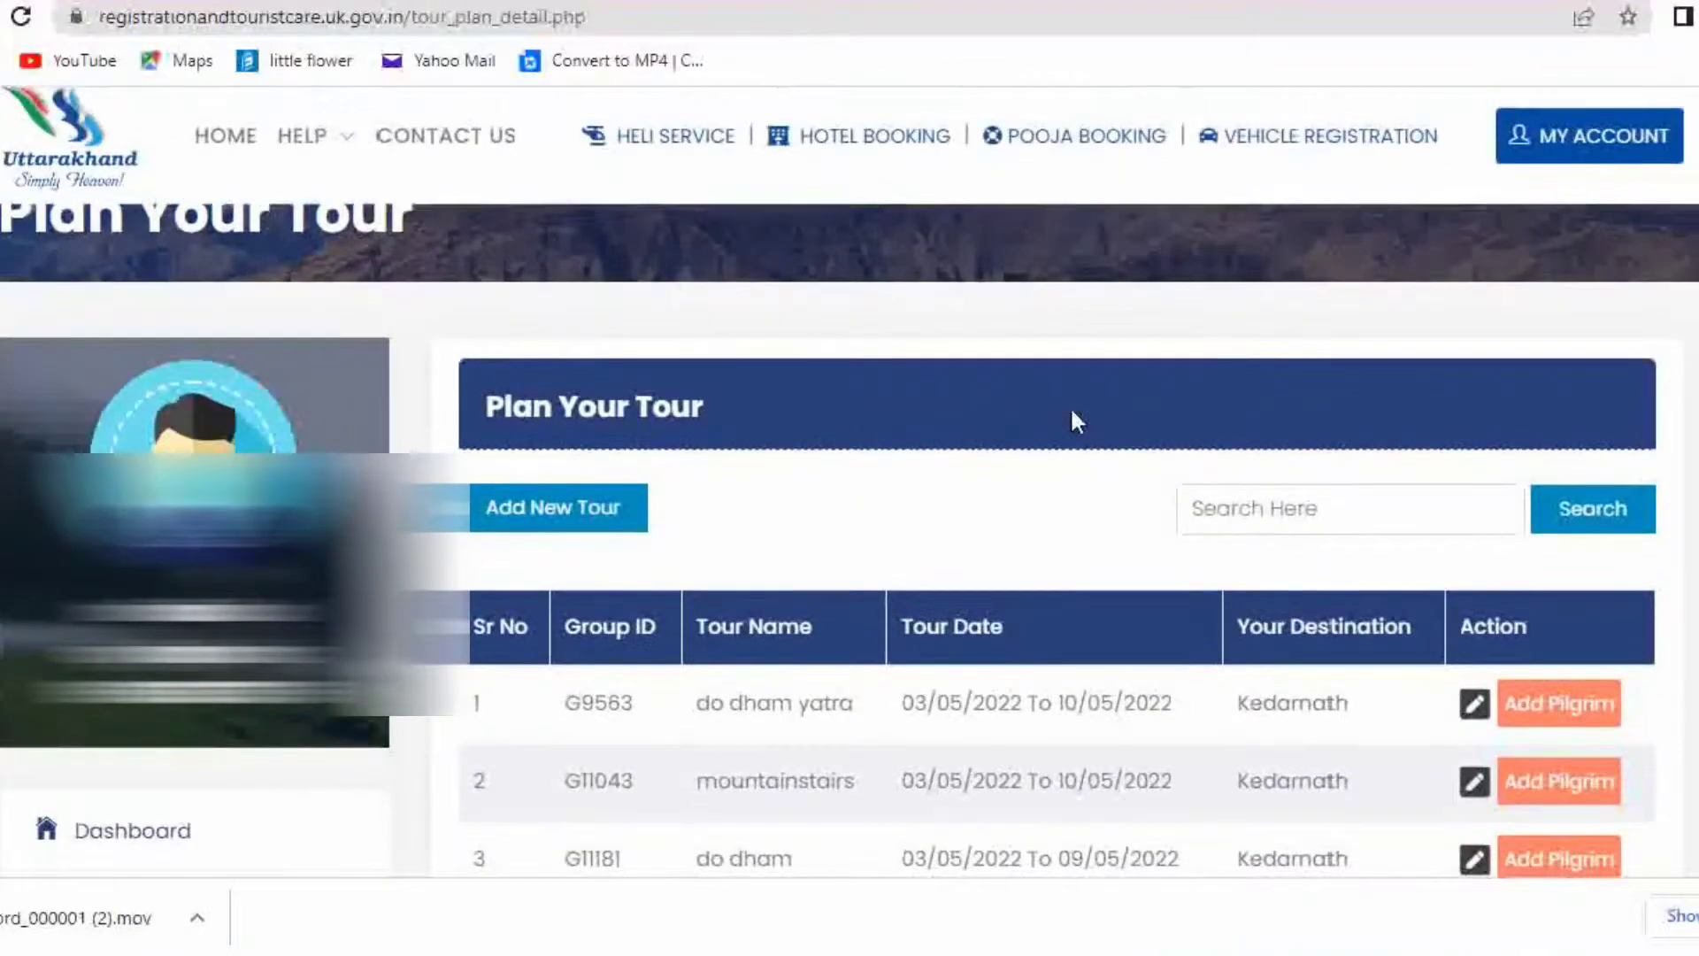
scroll(1072, 413, "down", 2)
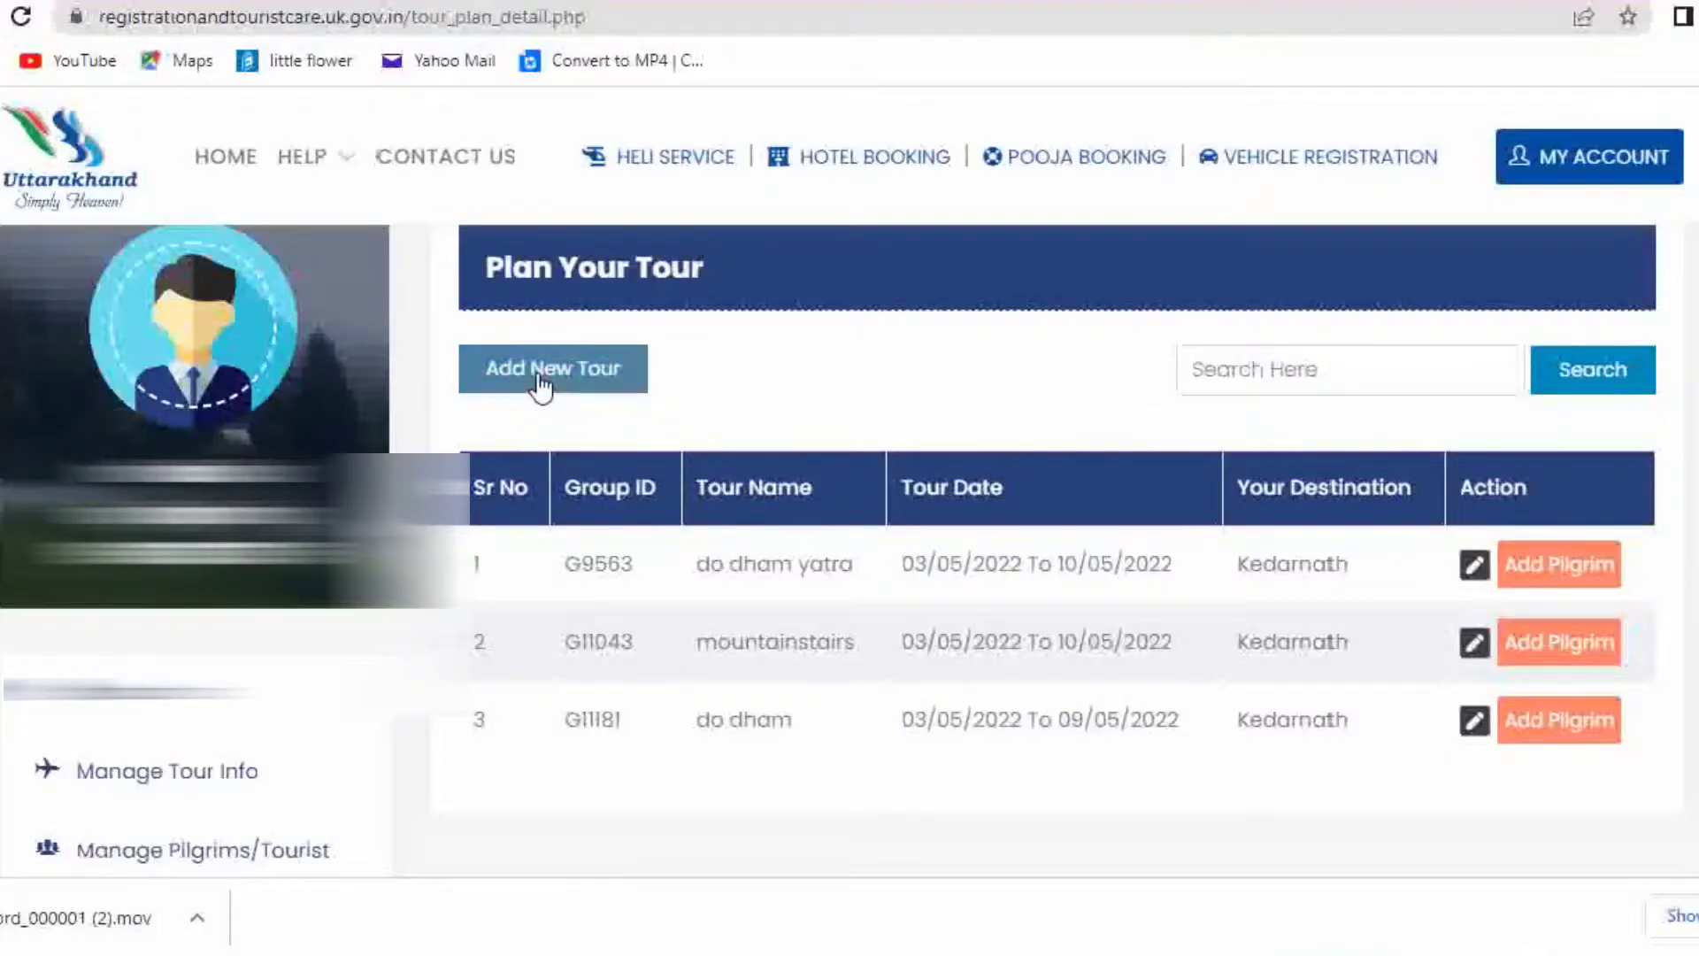
Start a new tour of type Chardham/Religious named 'char dham'
left_click(627, 369)
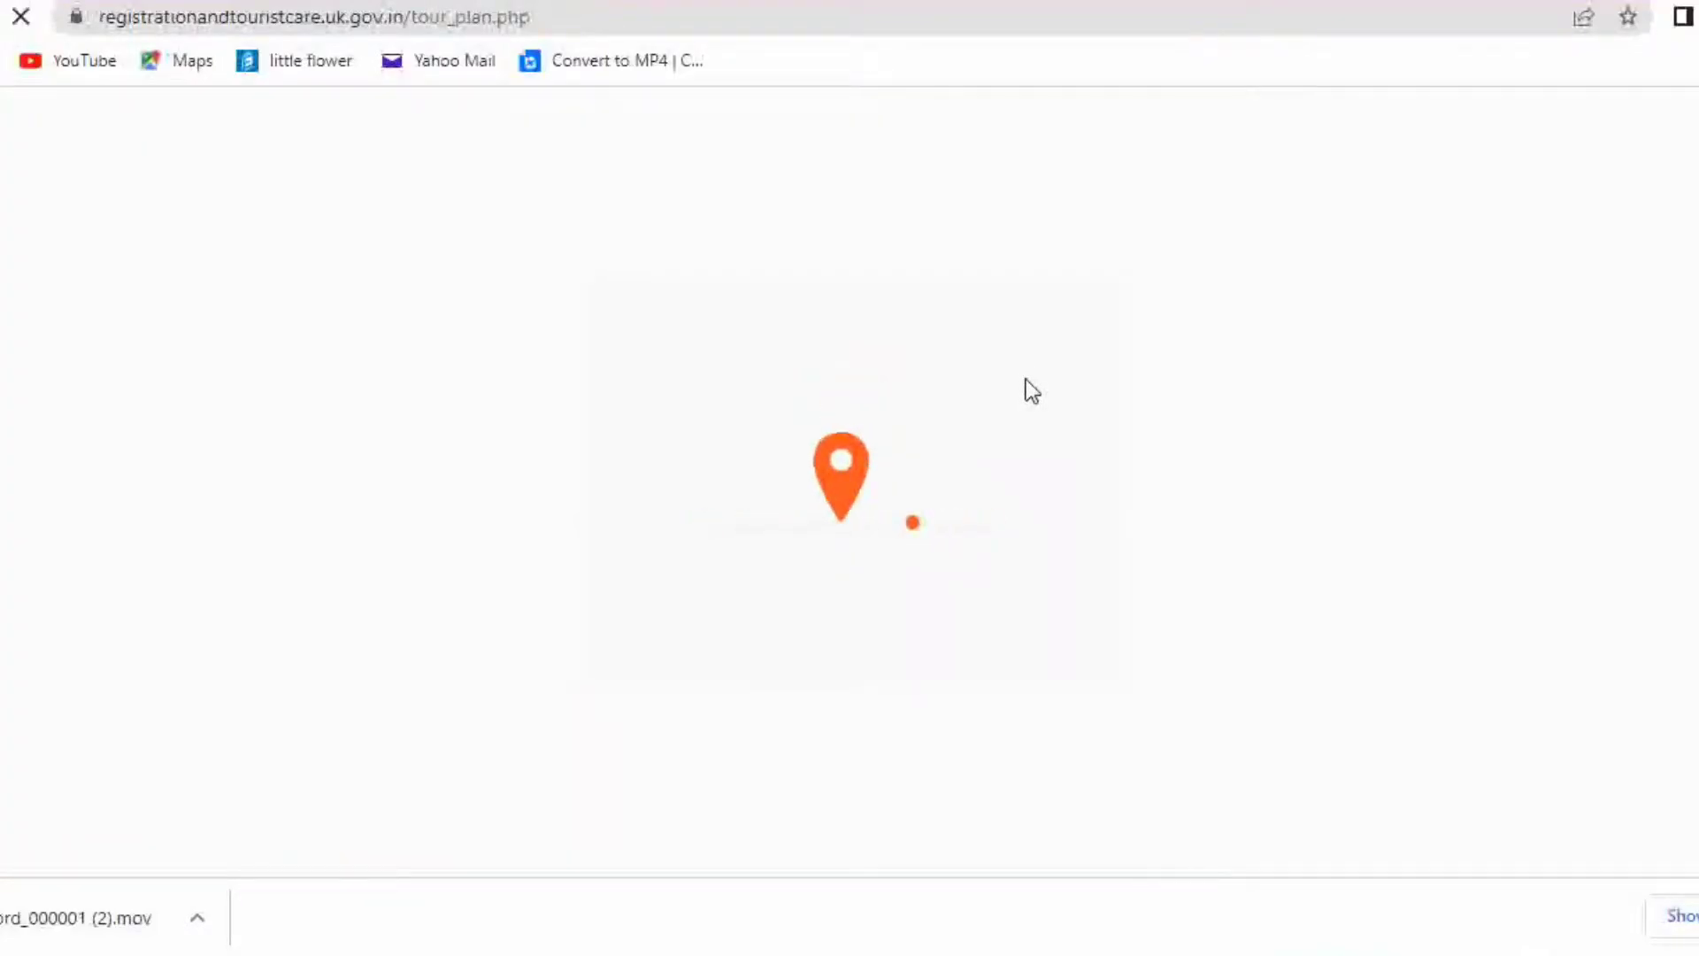
scroll(1032, 387, "down", 3)
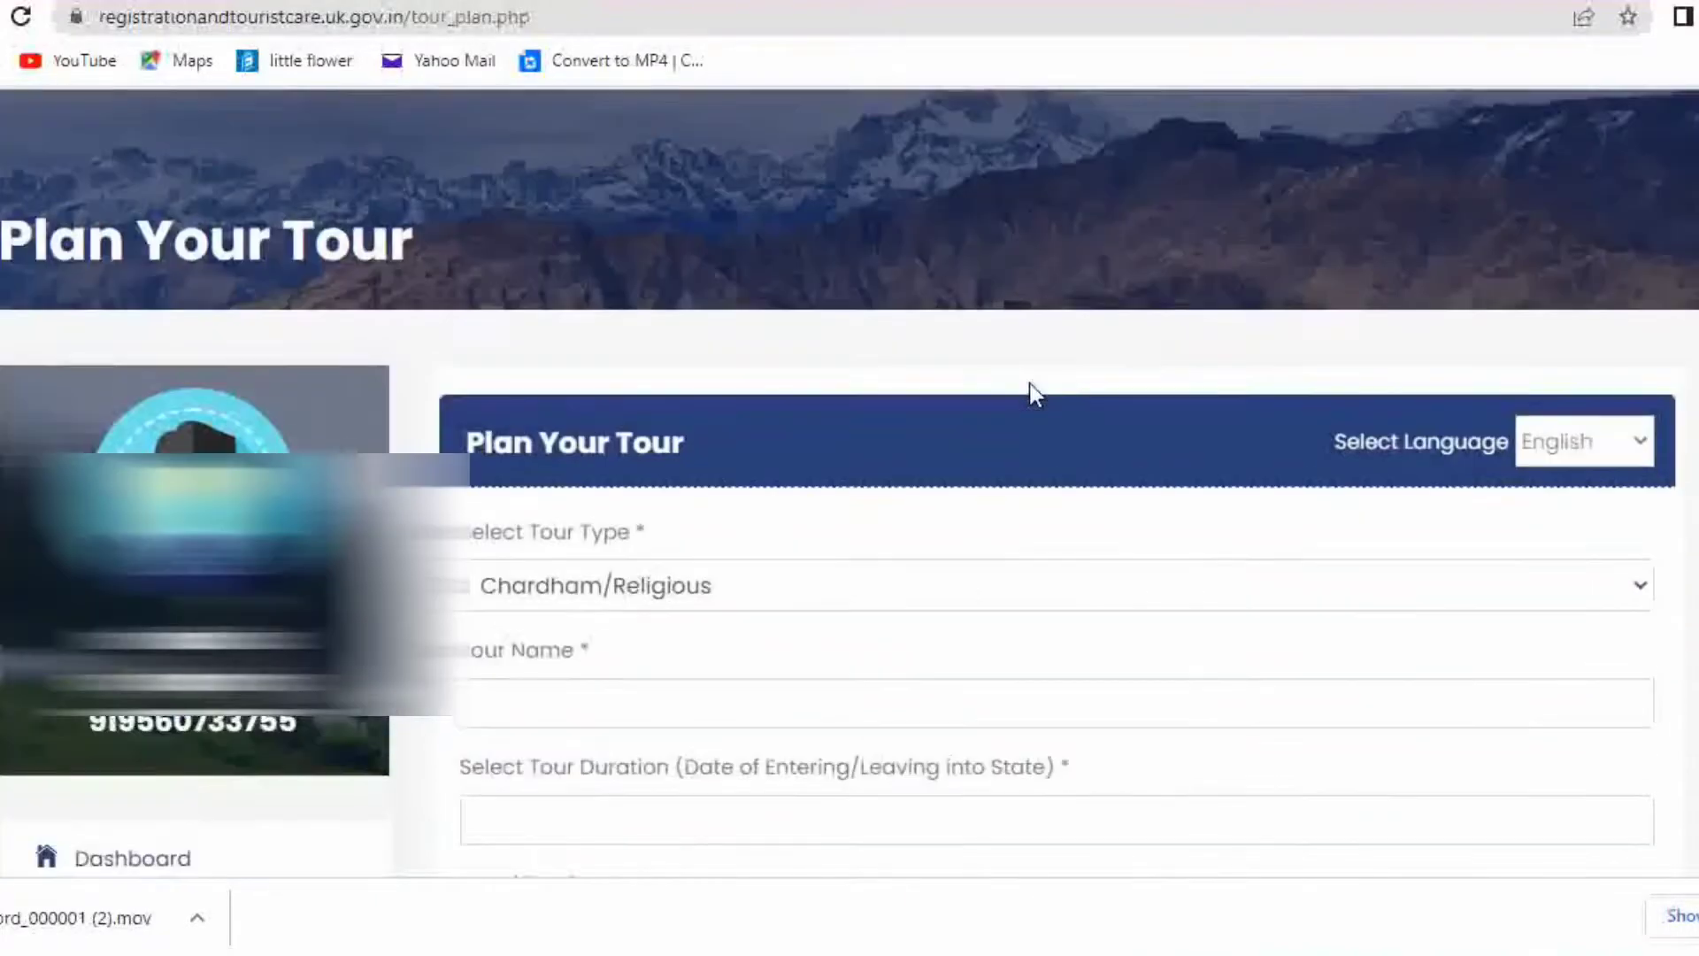
left_click(638, 564)
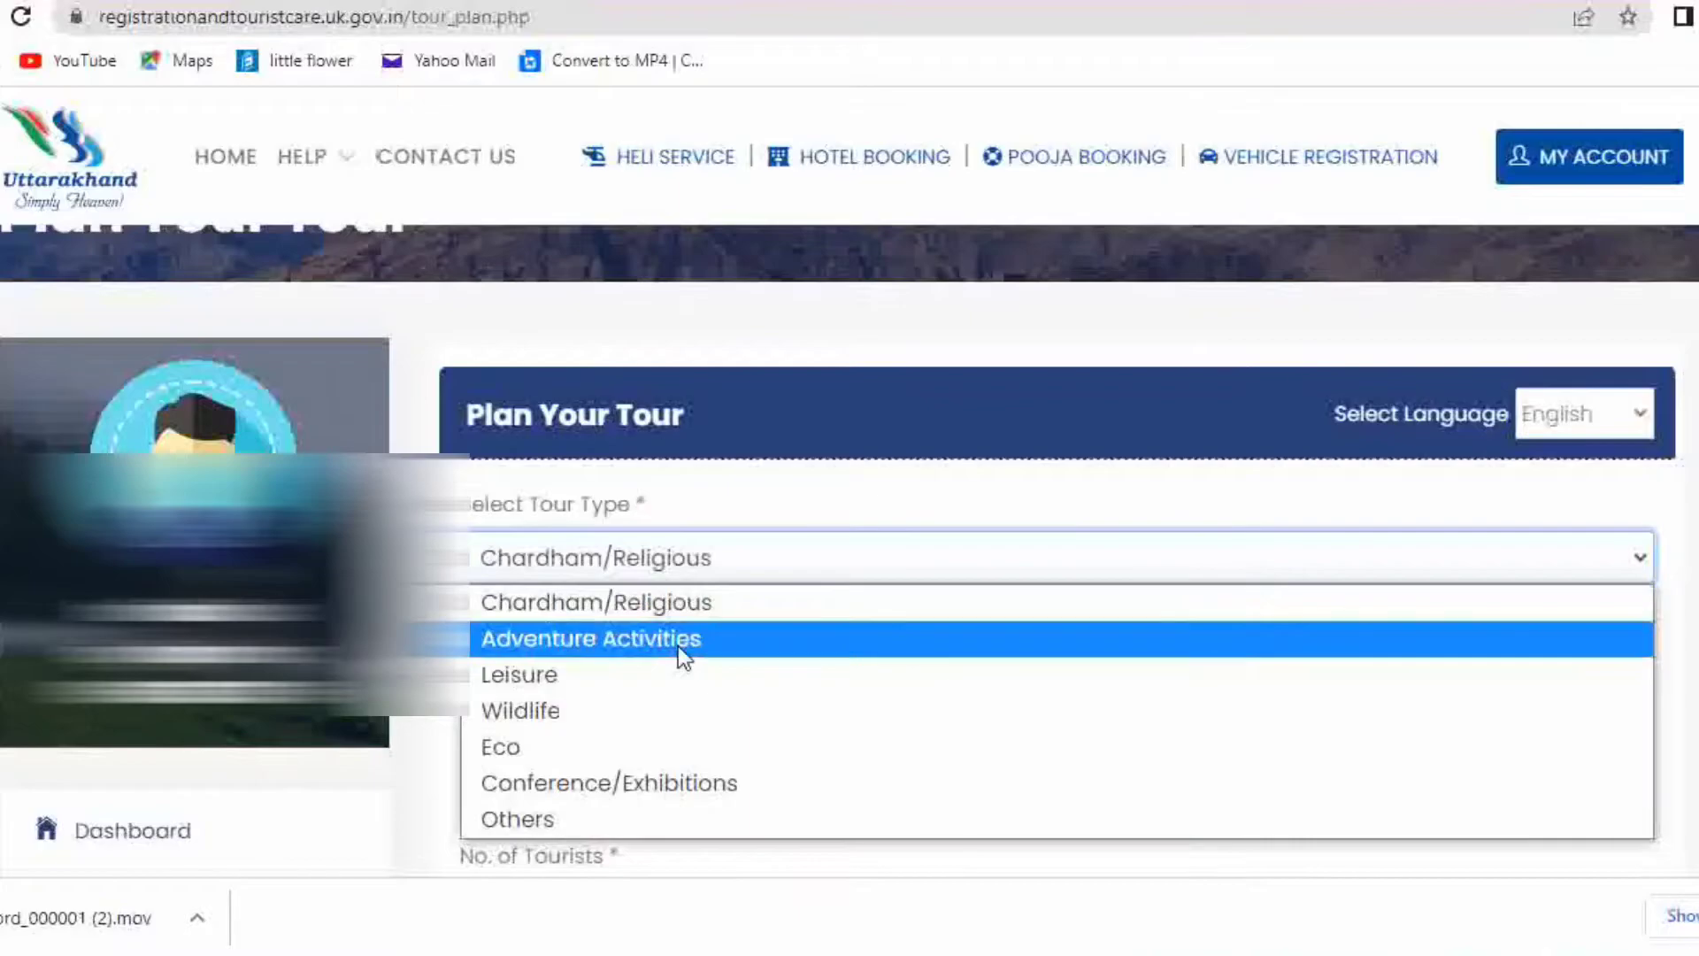
left_click(692, 604)
scroll(857, 604, "down", 2)
left_click(764, 548)
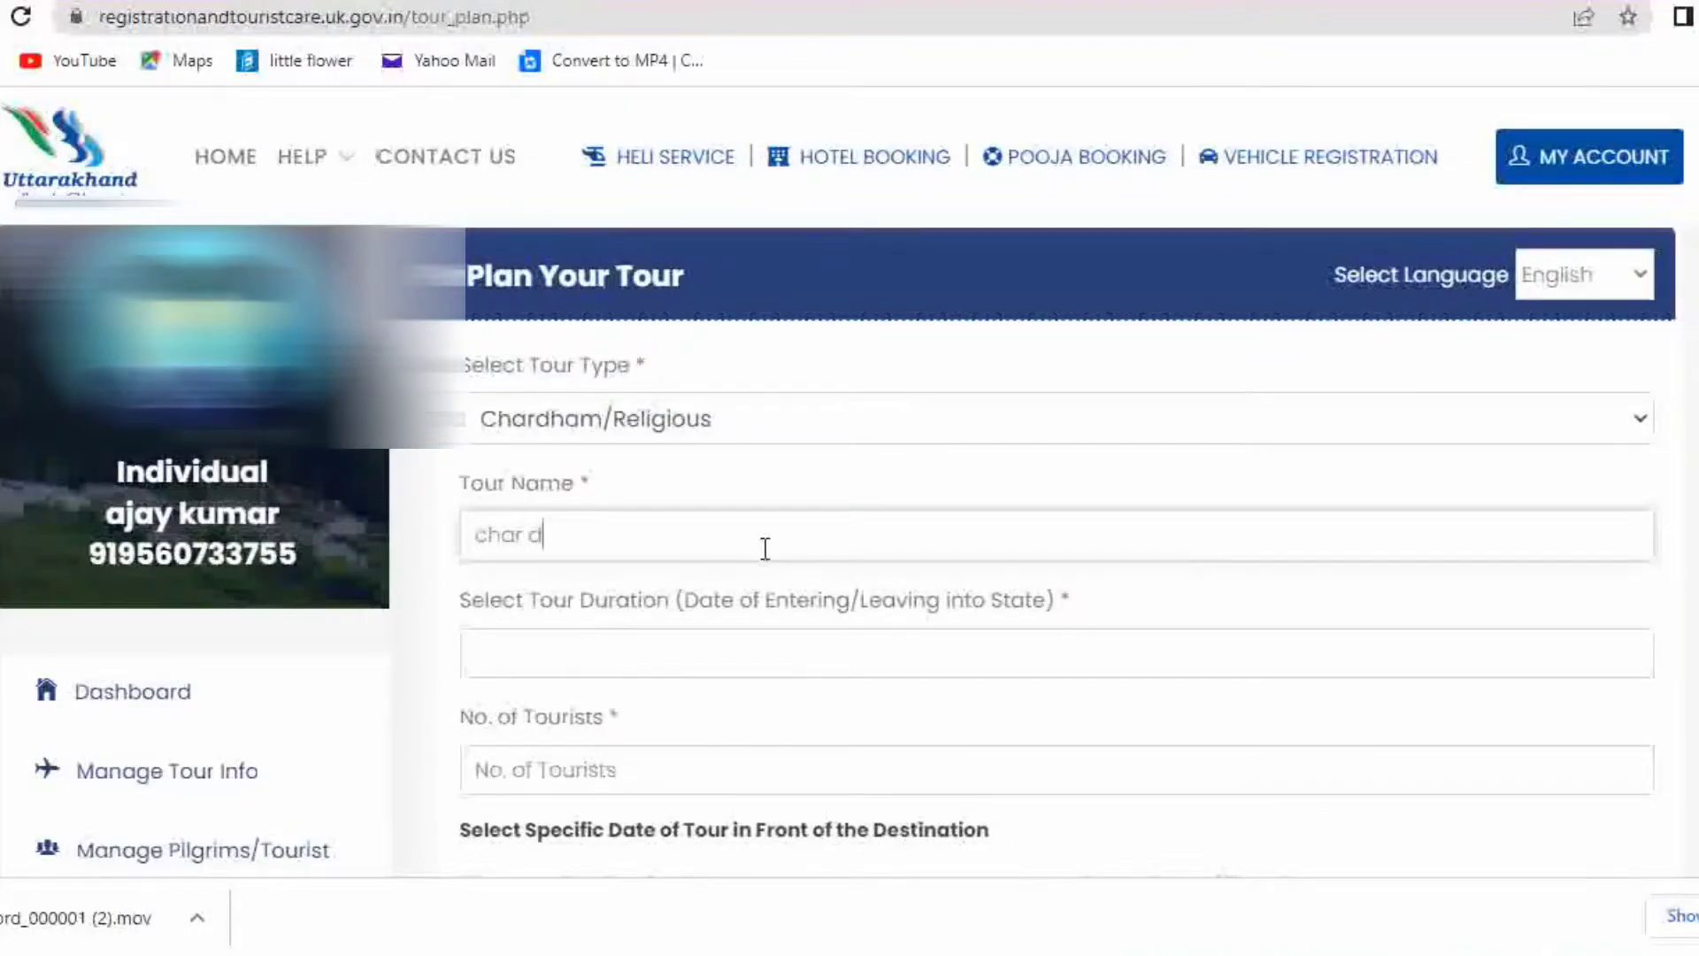
type("char dham")
Set the tour duration to May 3–9 (03/05/2022 to 09/05/2022)
left_click(795, 664)
scroll(827, 708, "down", 2)
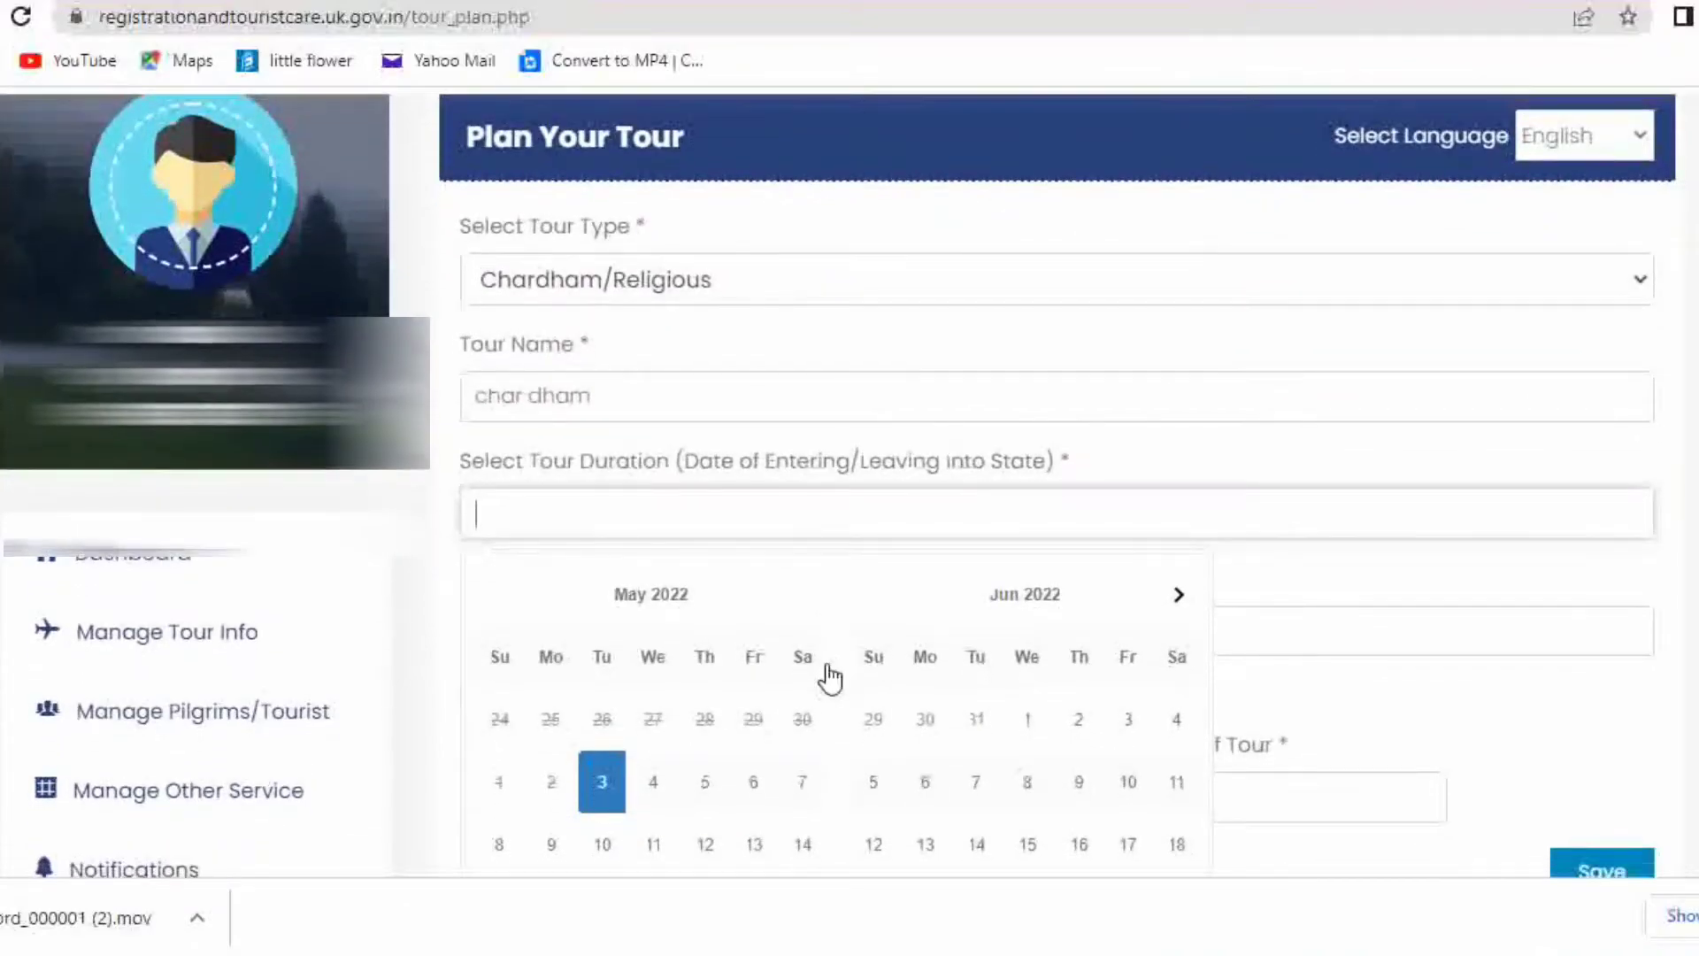
scroll(619, 690, "down", 1)
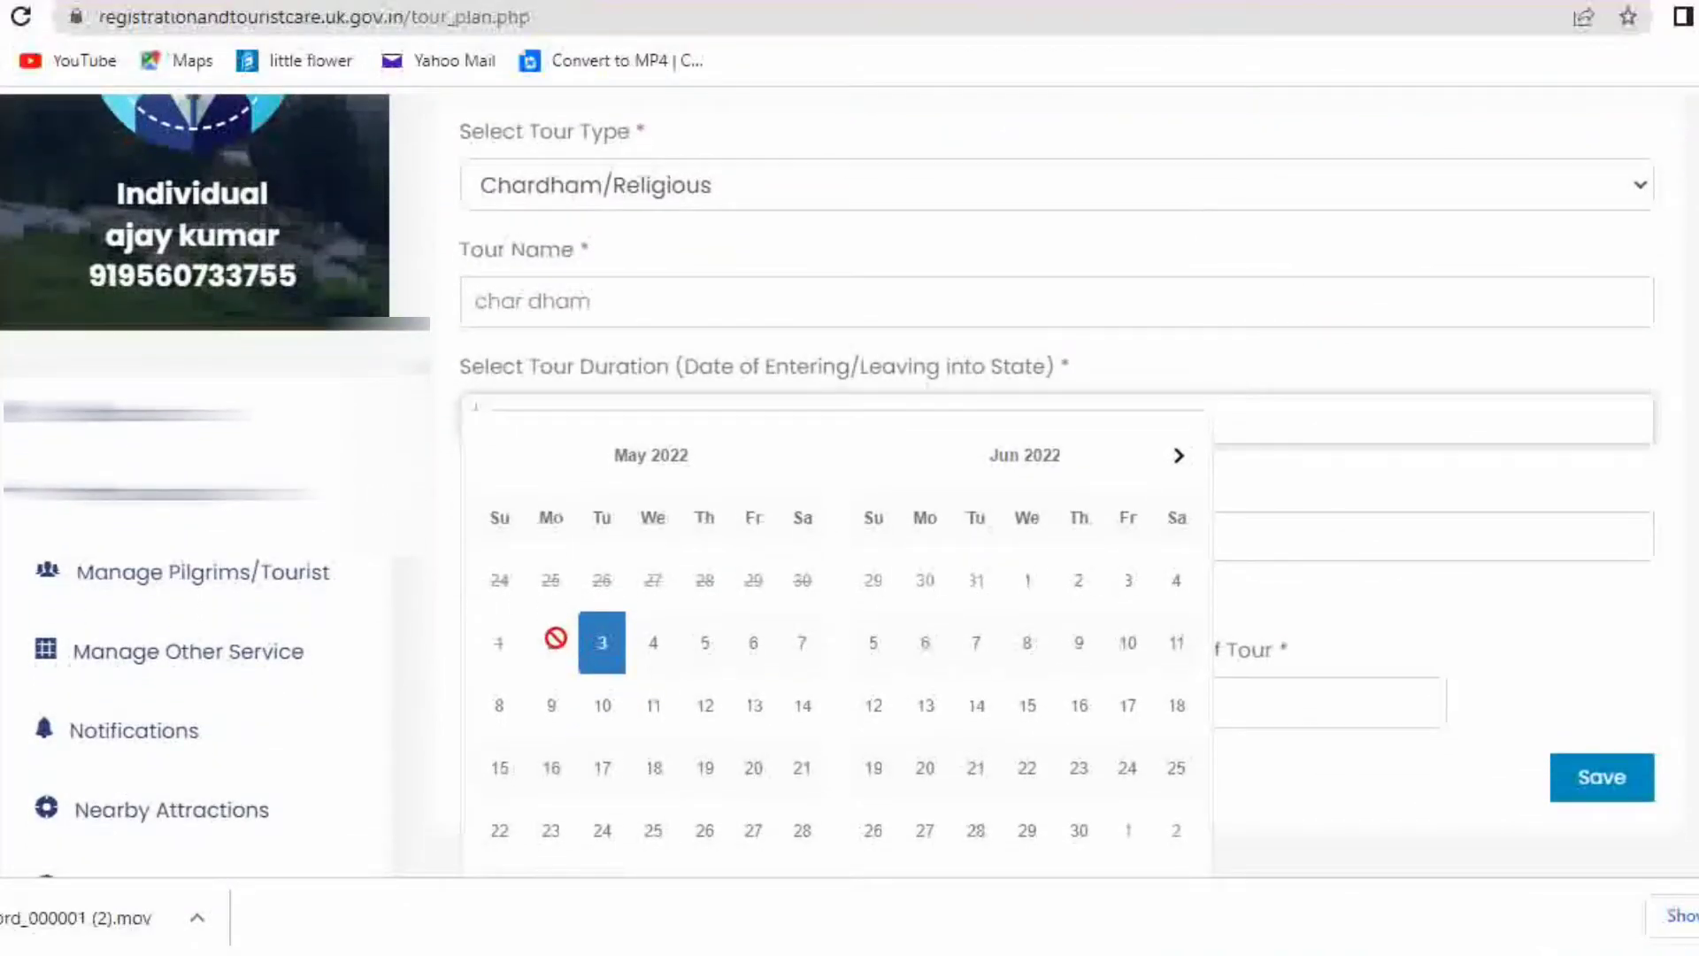
left_click(607, 659)
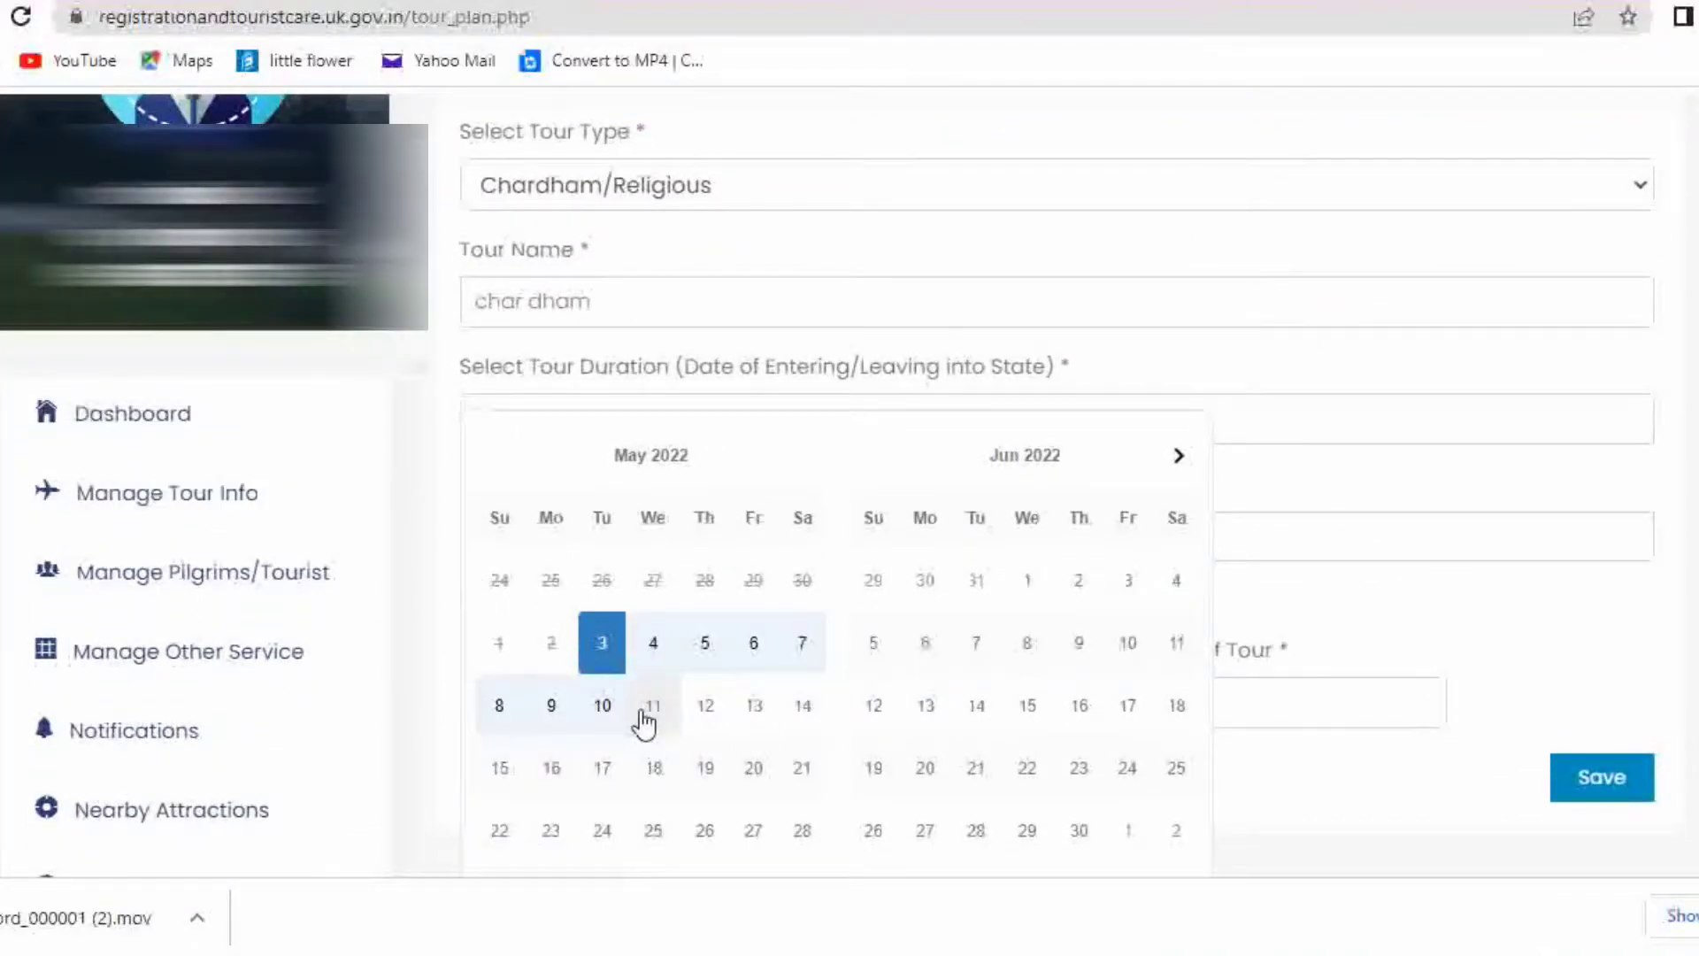
left_click(545, 705)
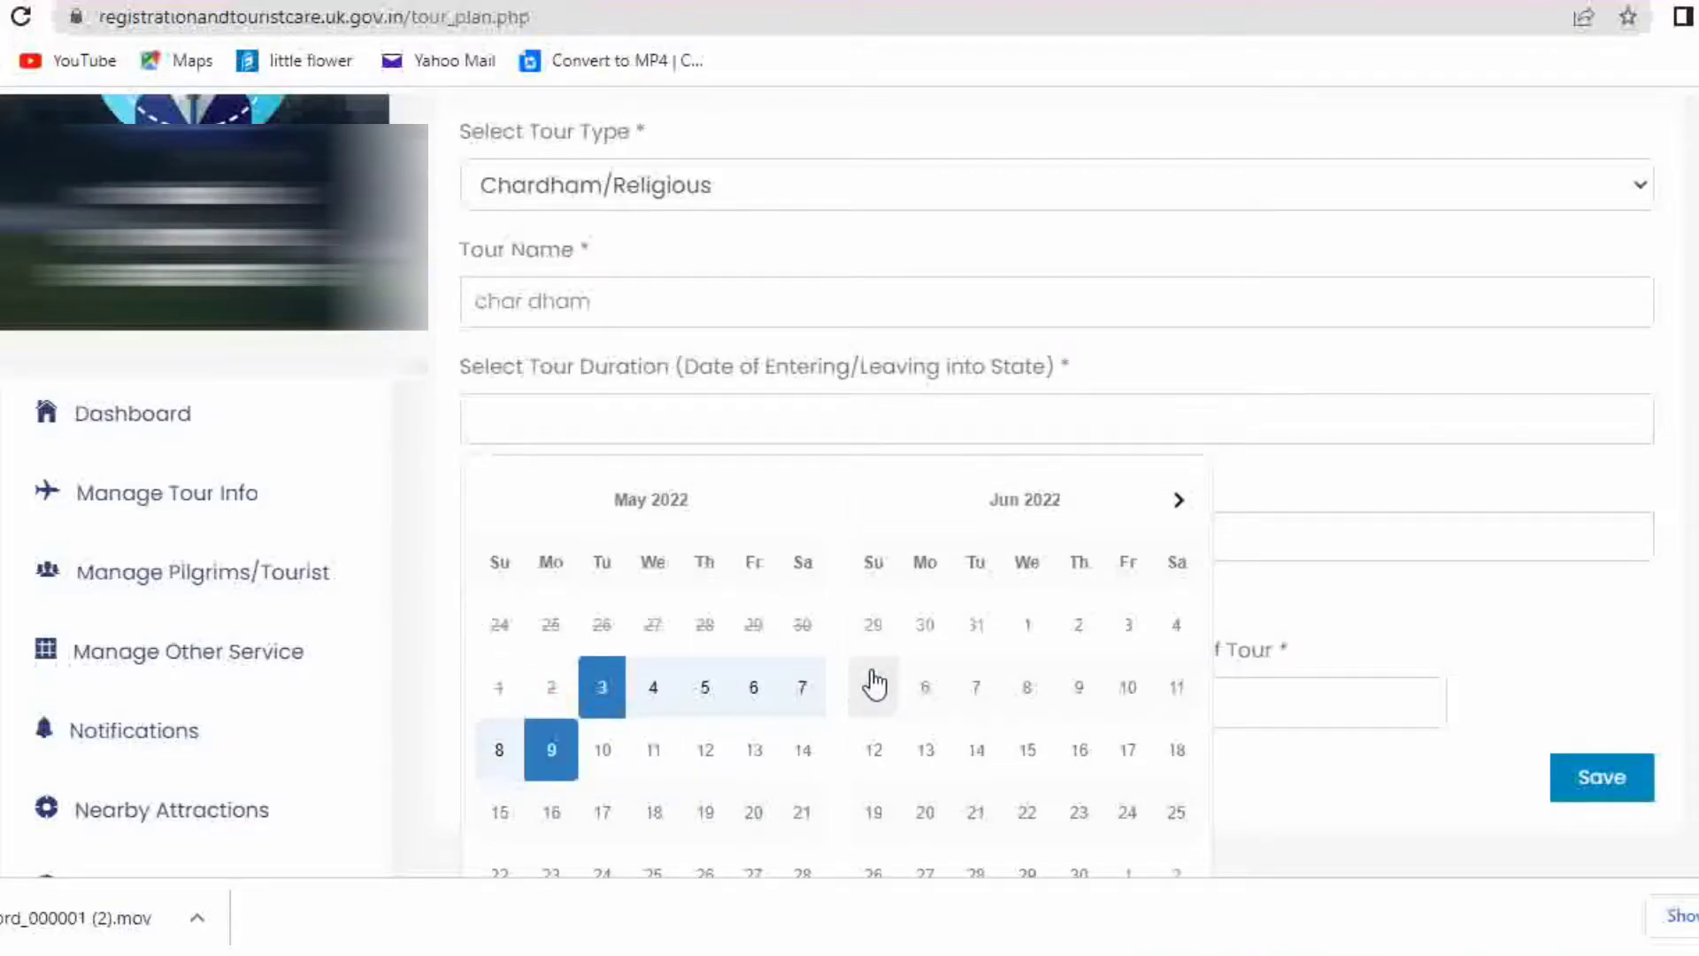
scroll(1407, 727, "down", 5)
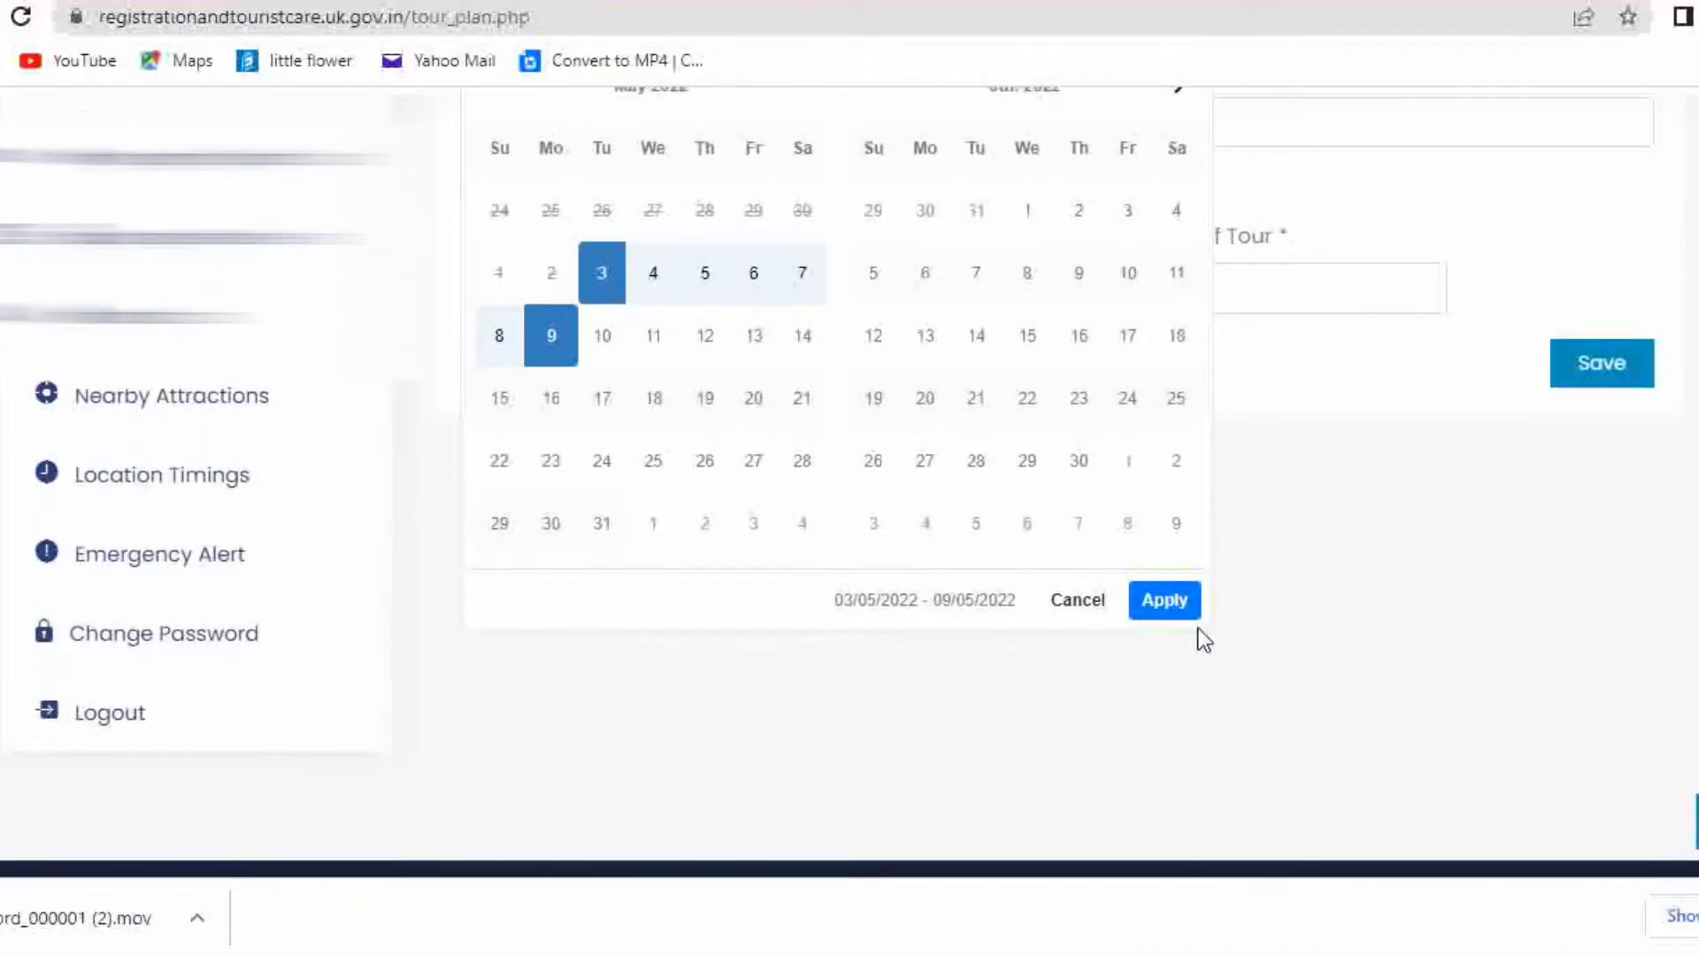
left_click(1167, 599)
scroll(1387, 603, "up", 6)
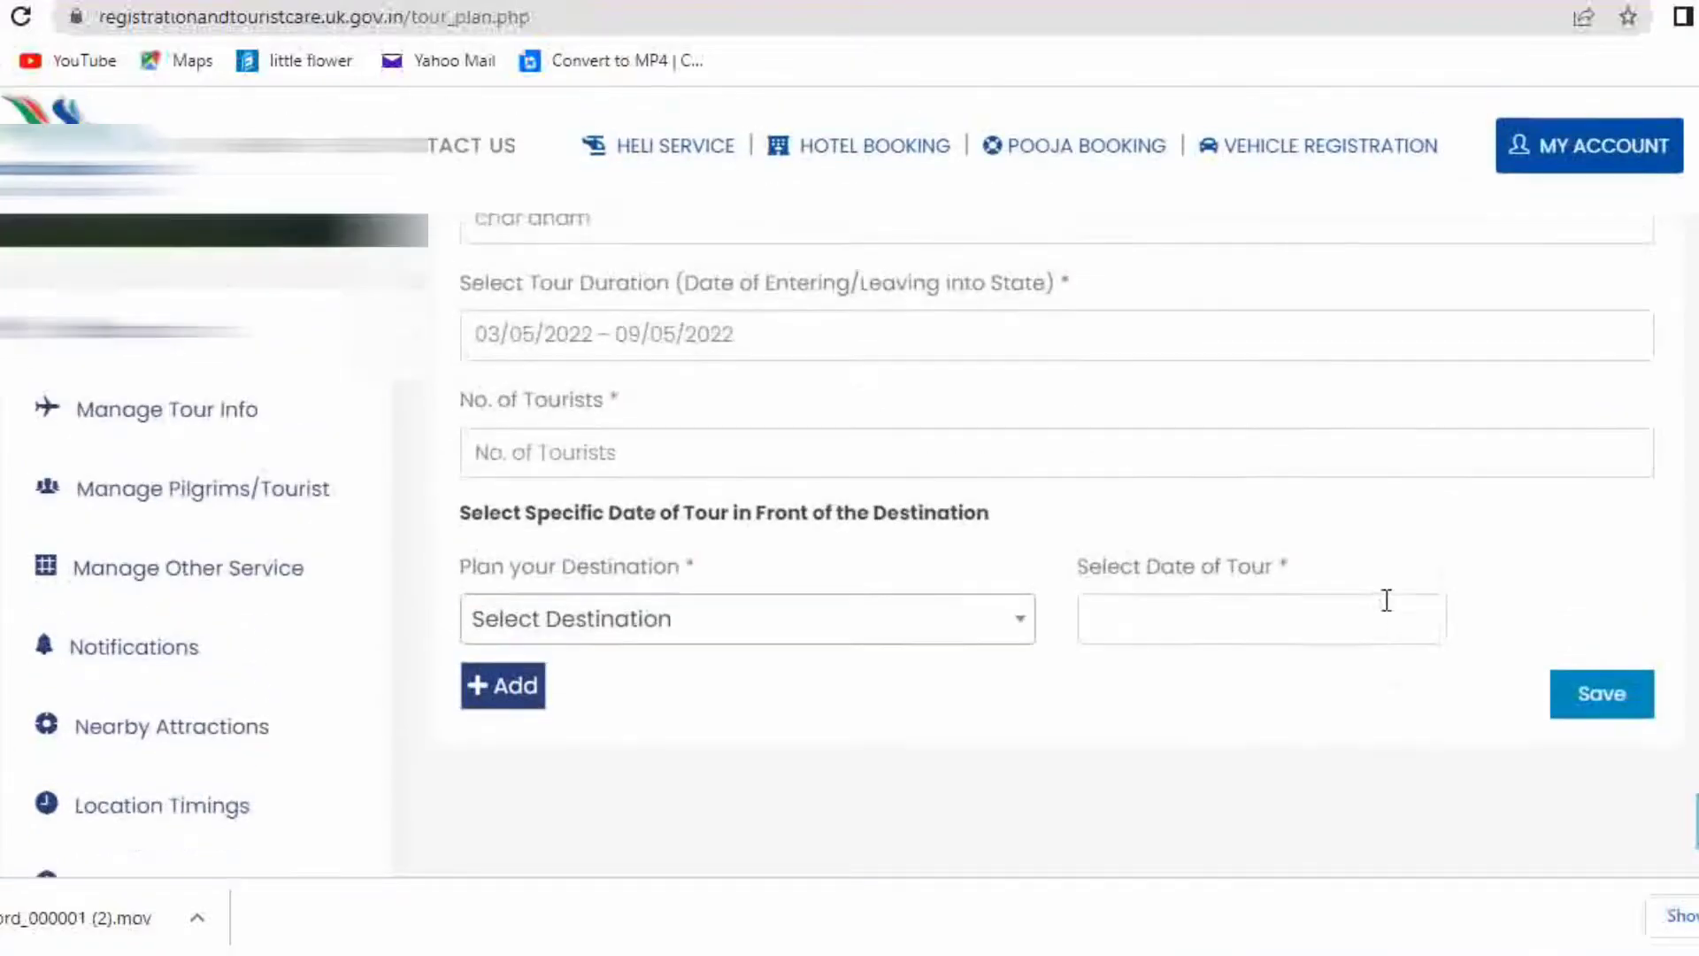
scroll(885, 561, "down", 1)
Enter 02 tourists, add Kedarnath on 05-05-2022, then save the tour and dismiss the confirmation
left_click(713, 589)
type("02")
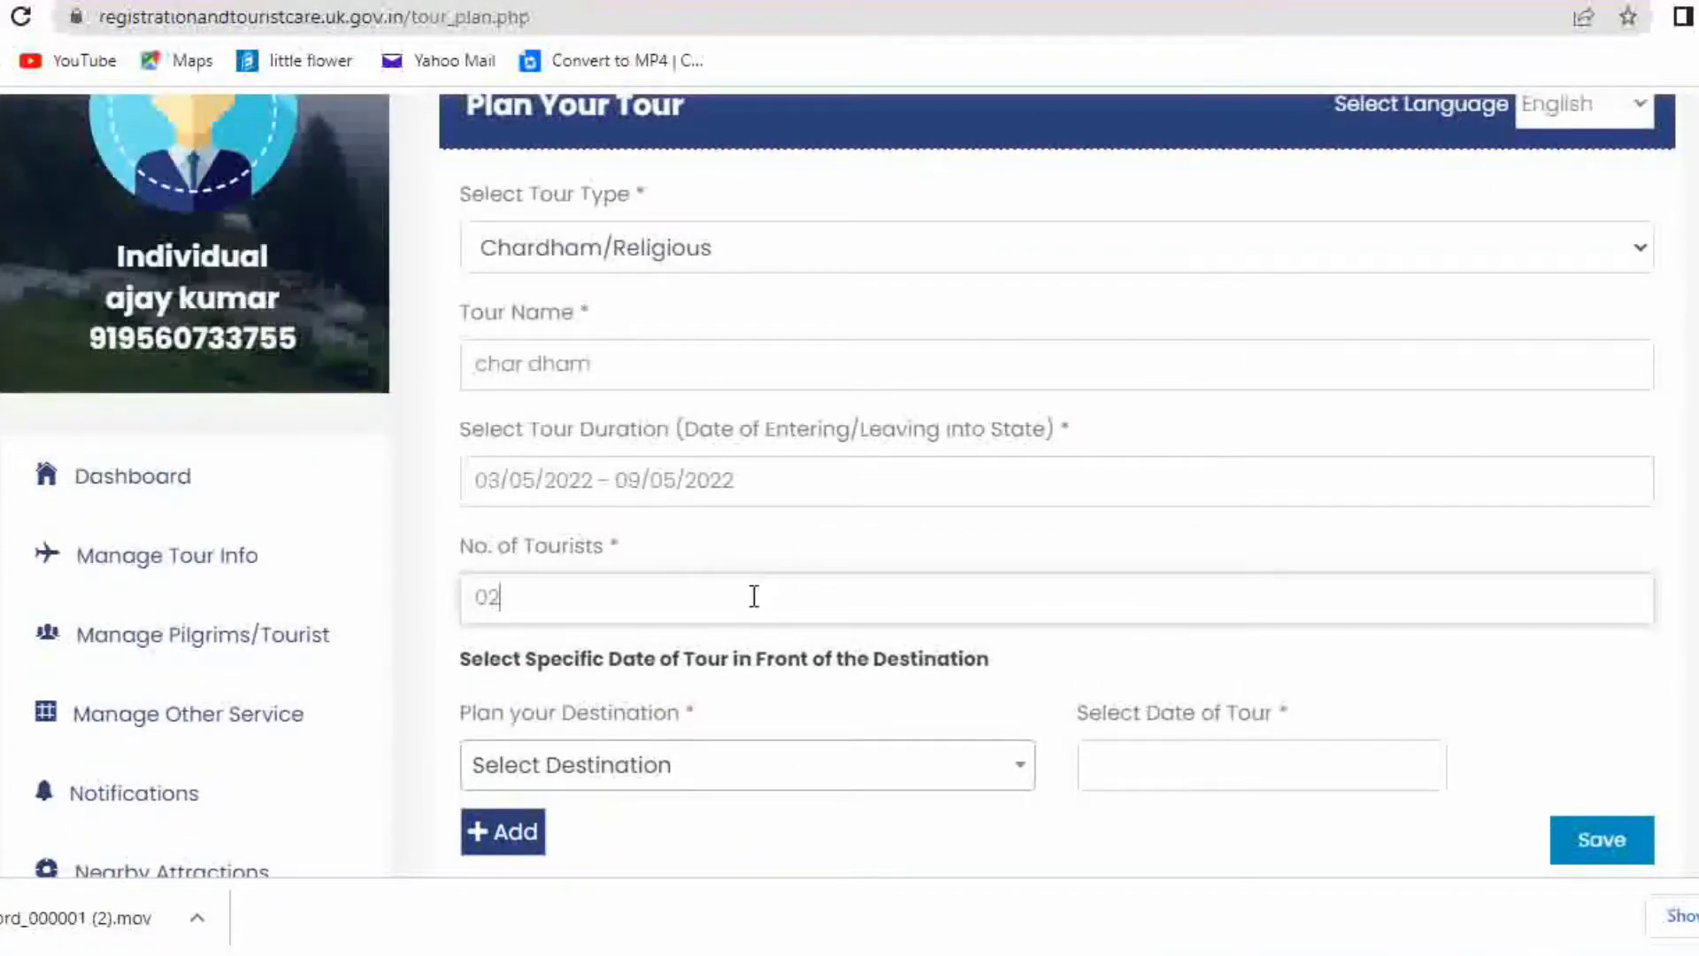
scroll(769, 603, "down", 2)
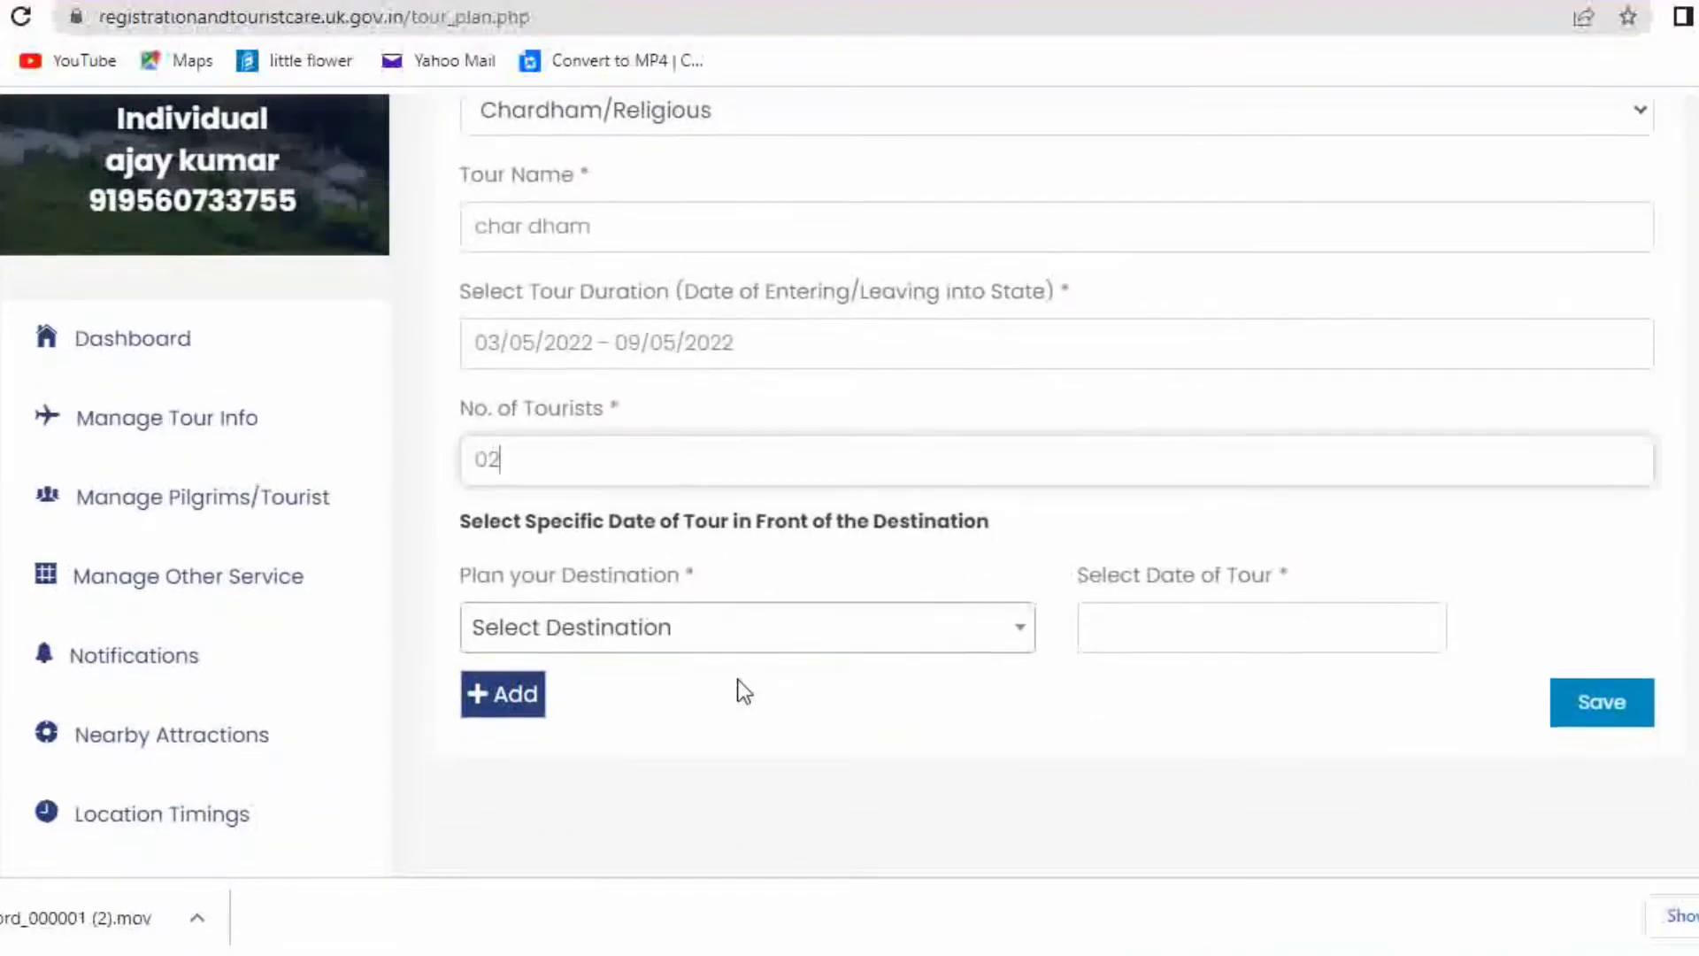
left_click(690, 634)
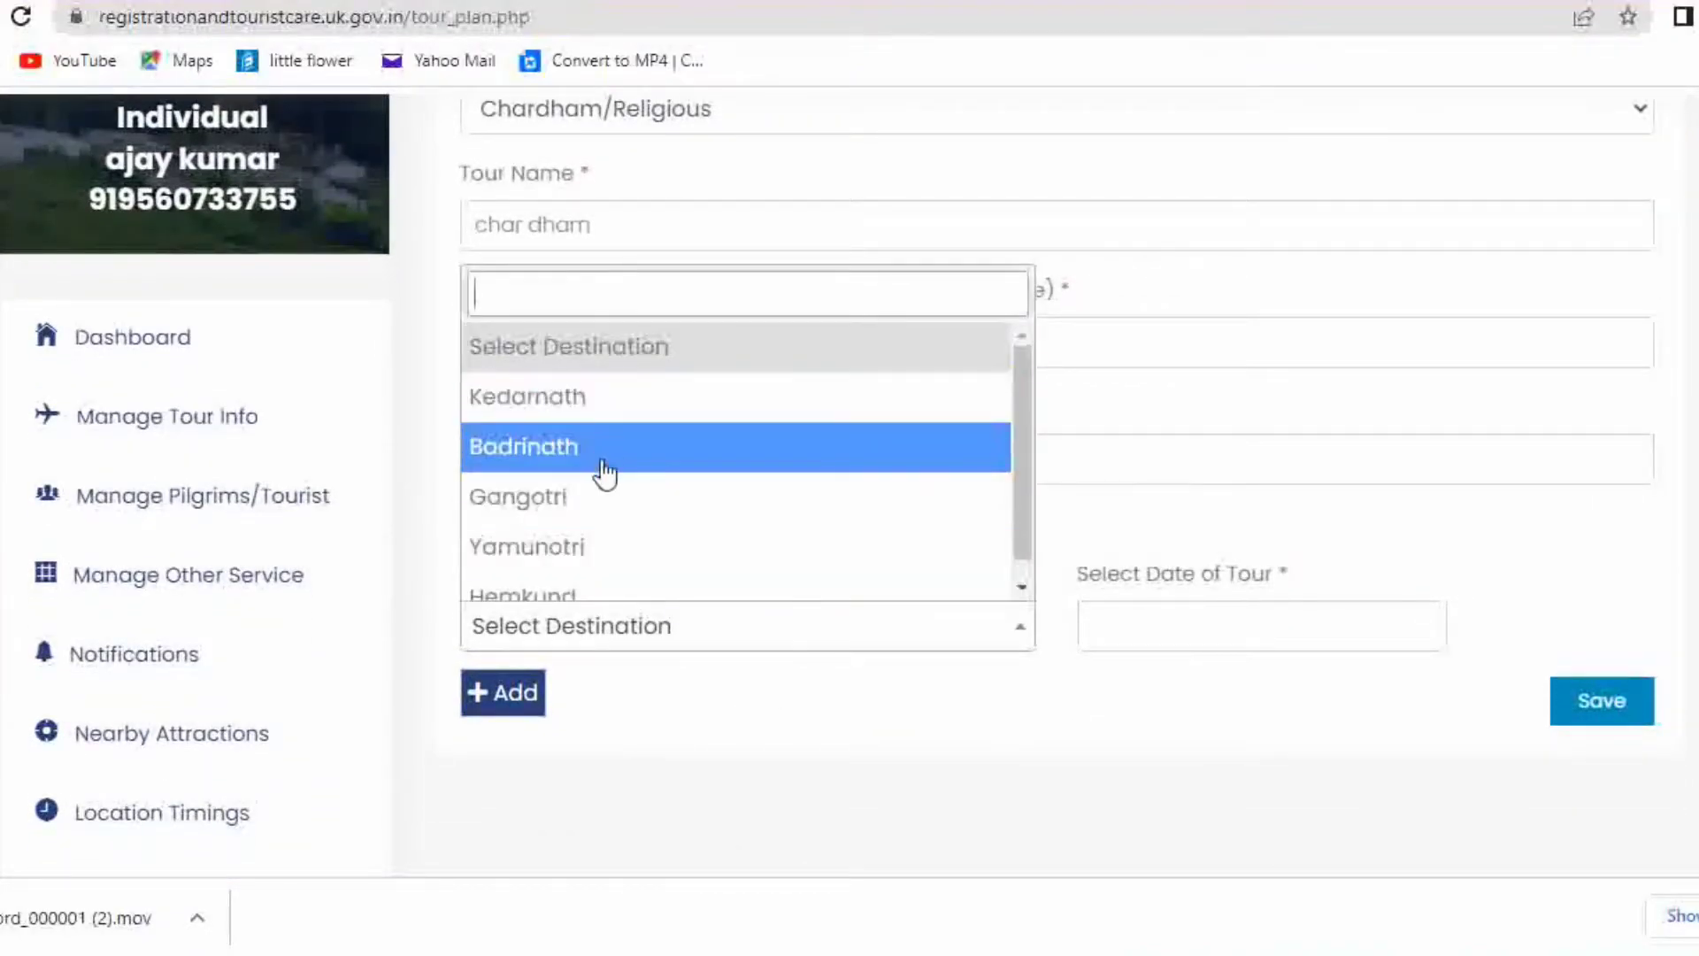
left_click(587, 418)
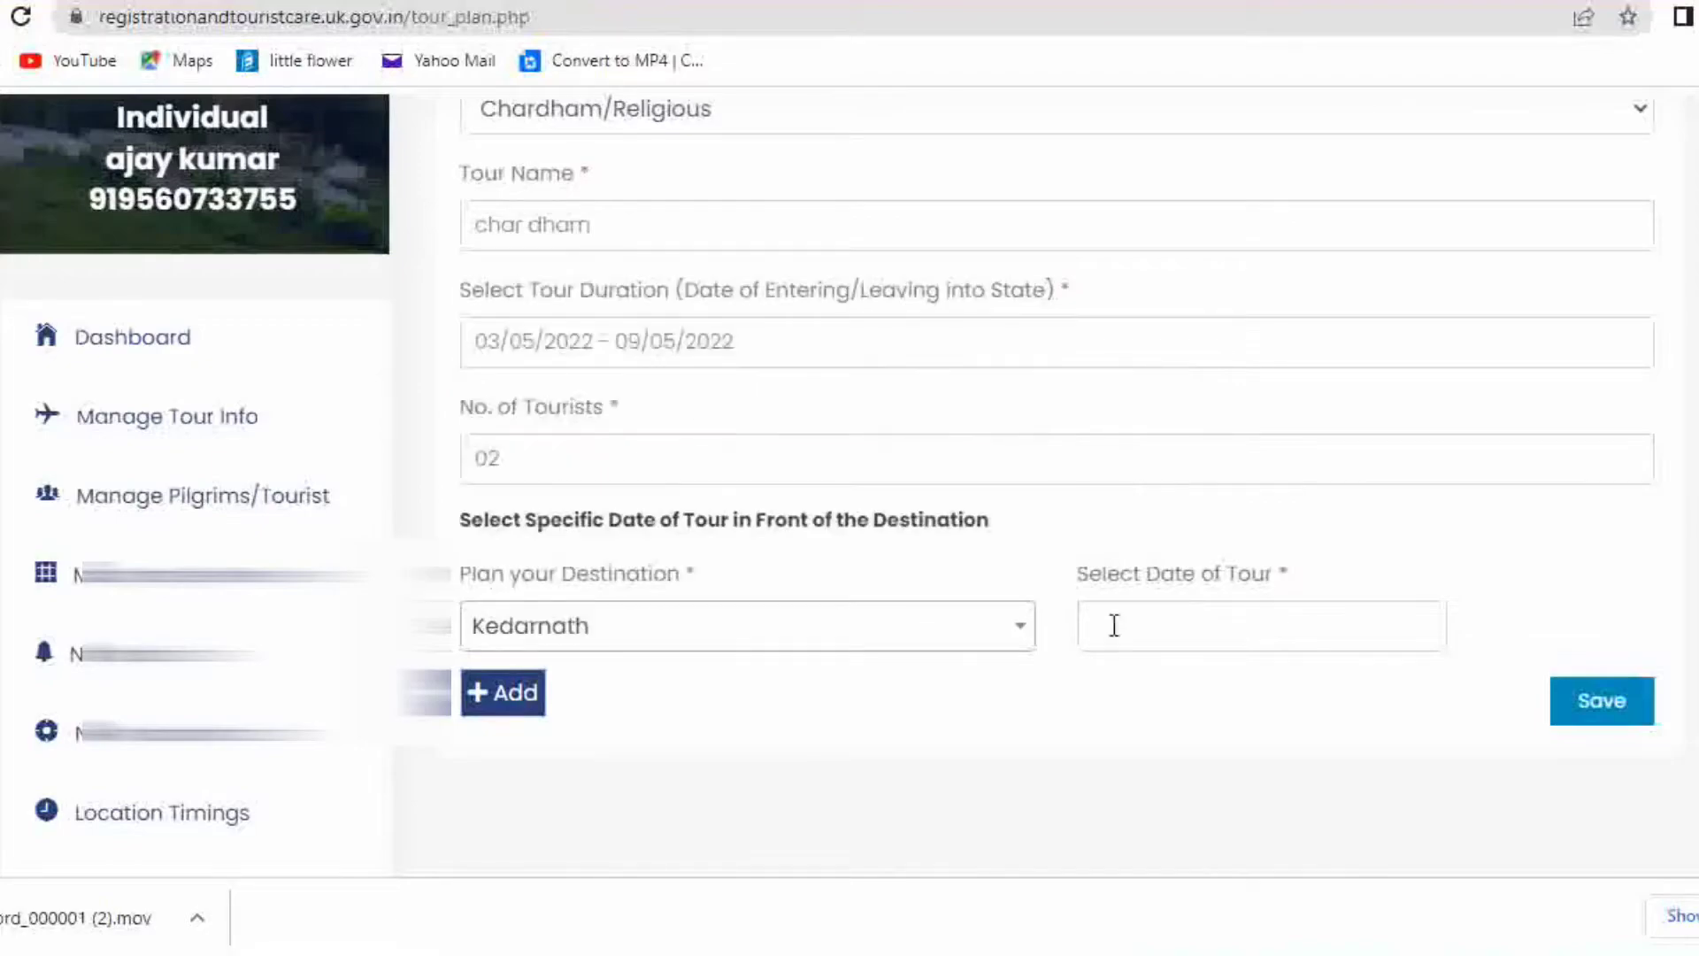
left_click(1185, 620)
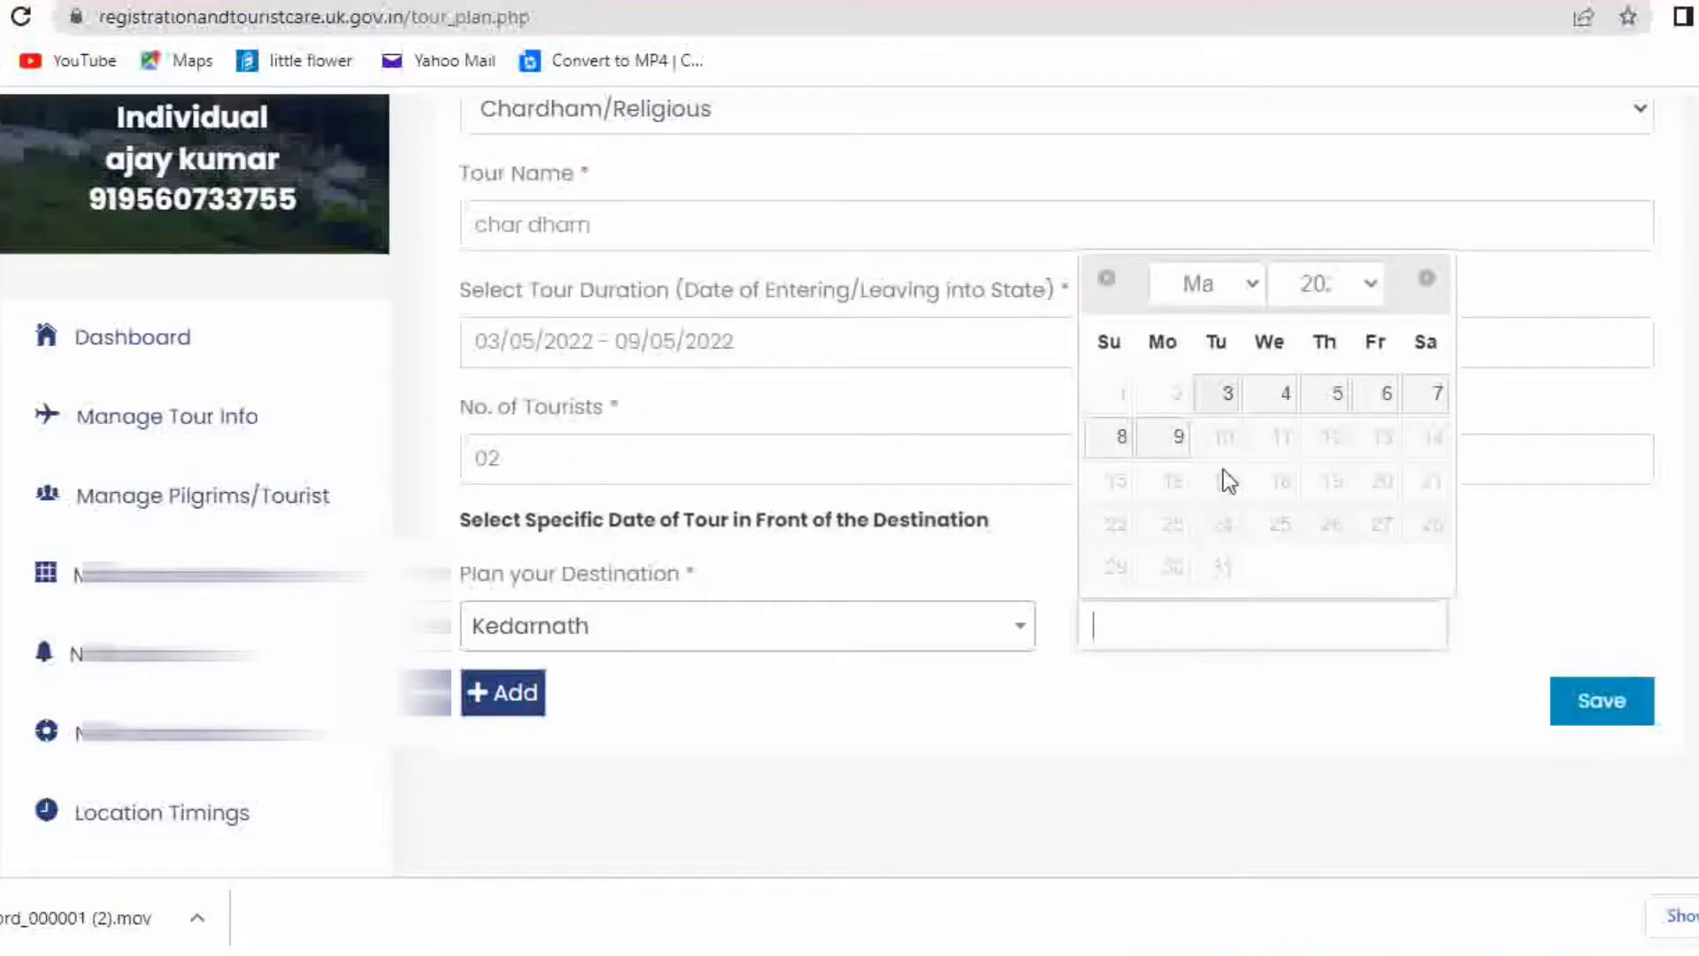
left_click(1335, 391)
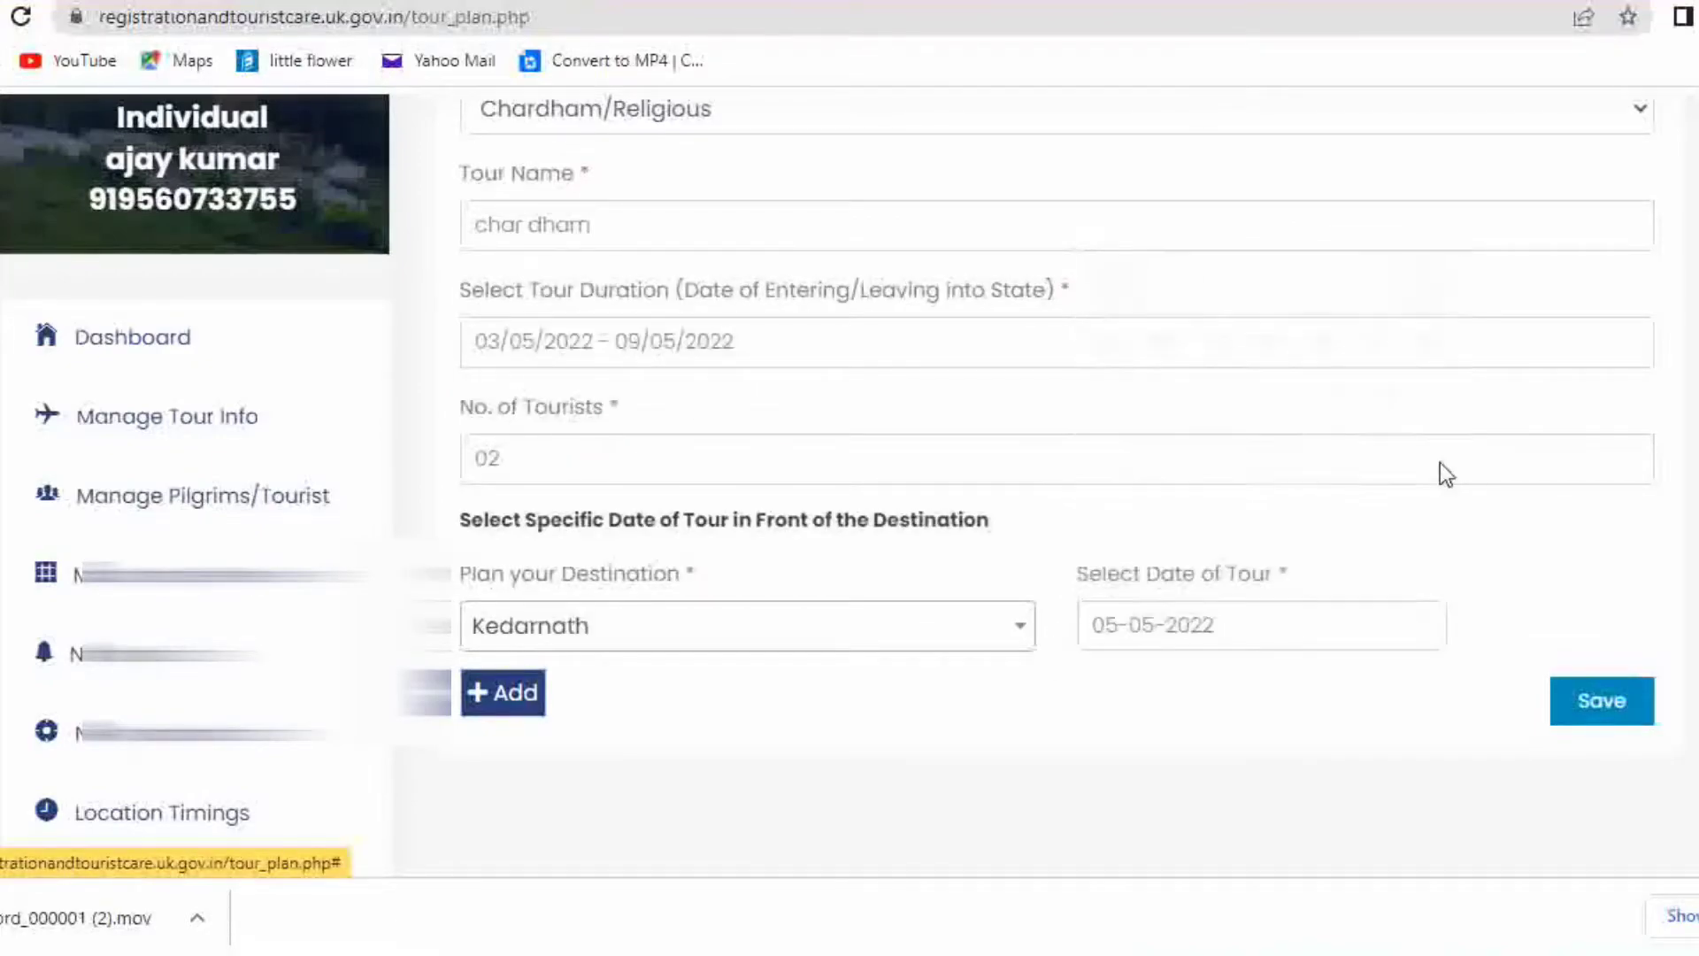
left_click(1650, 699)
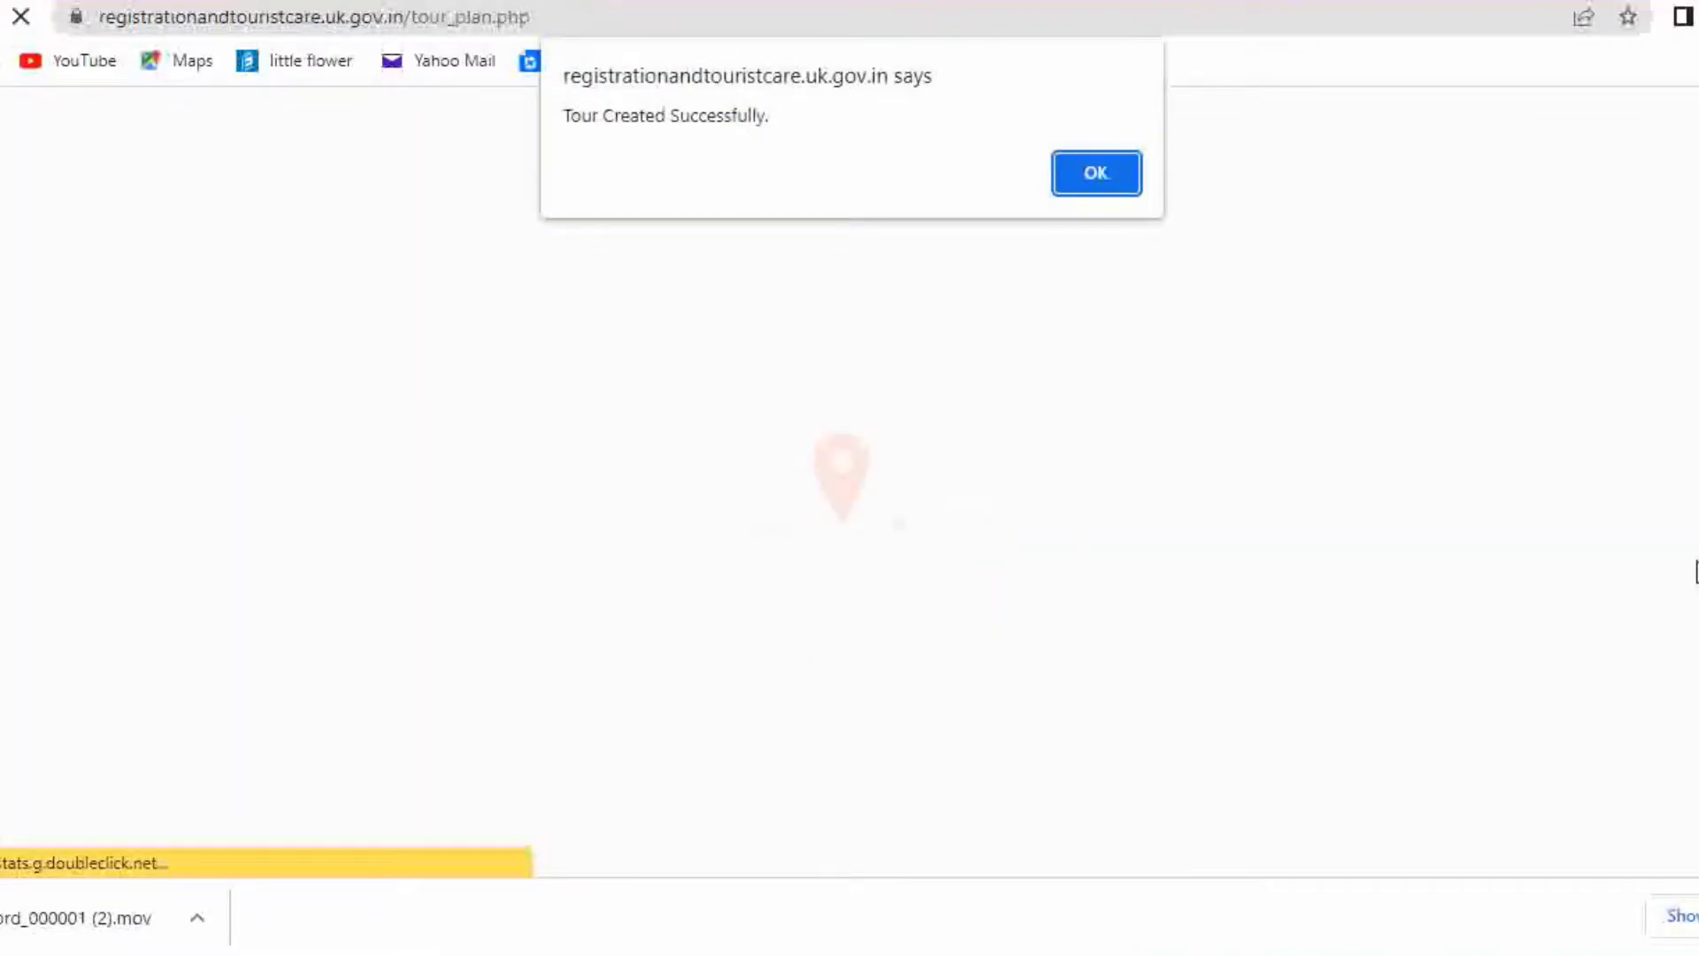
key("Return")
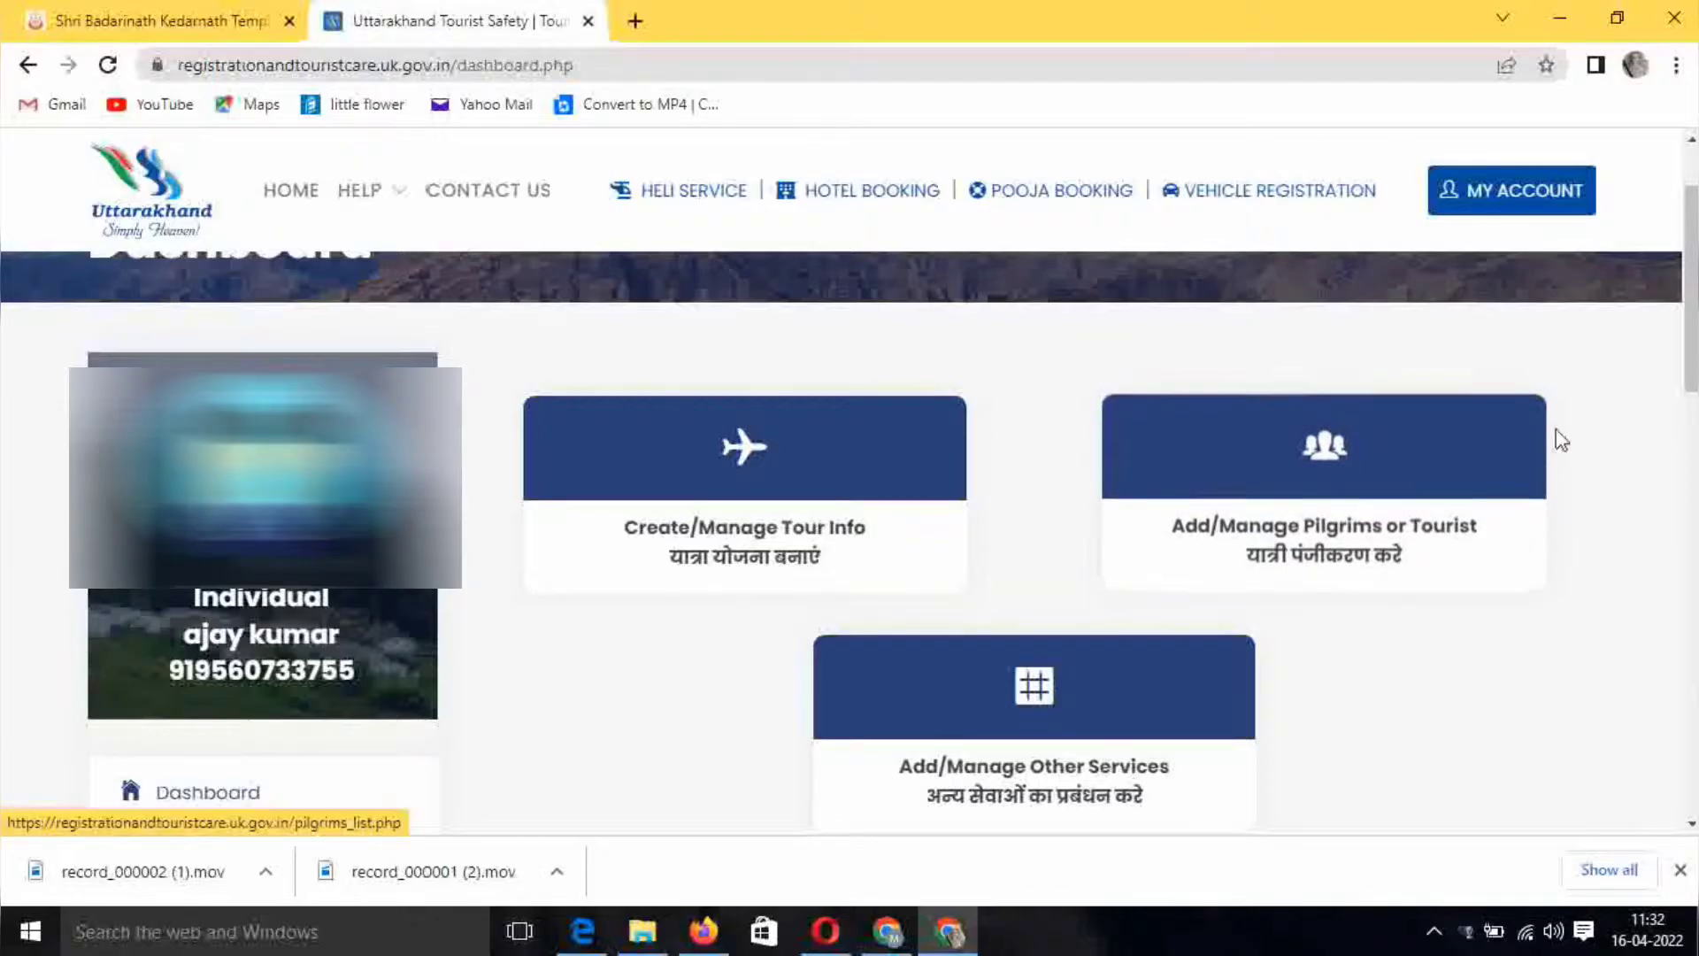
Open Add/Manage Pilgrims or Tourist and start a new pilgrim registration with Kedarnath pre-filled
left_click_drag(1328, 379, 1540, 610)
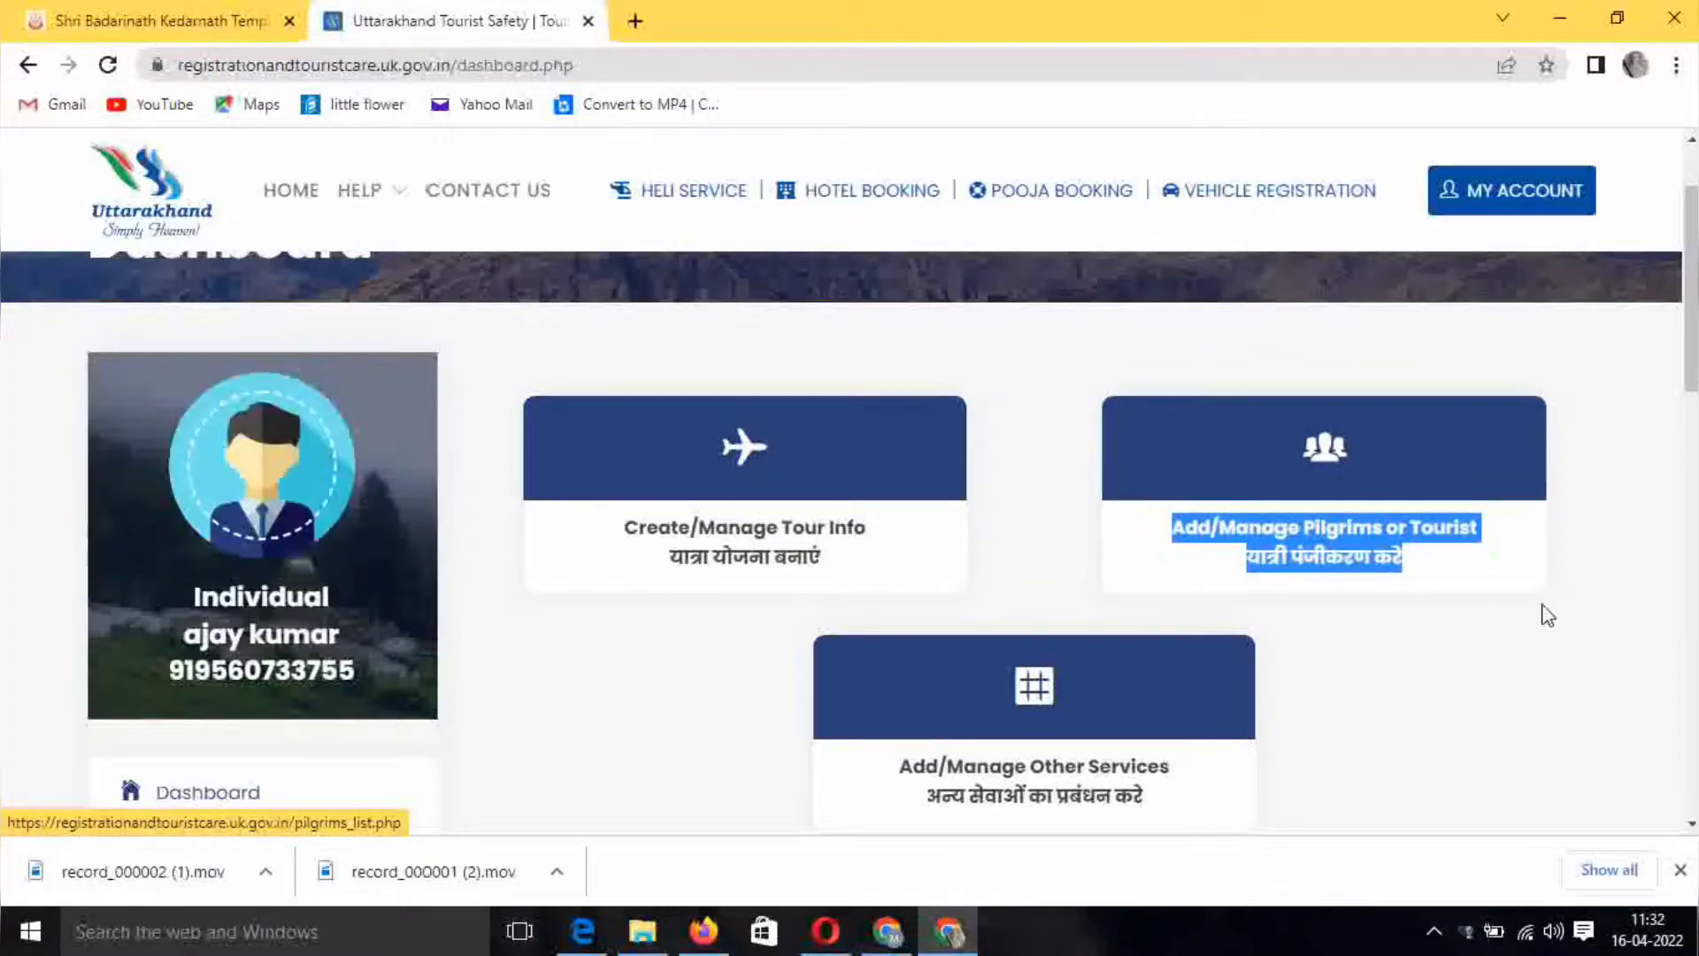
left_click(1333, 542)
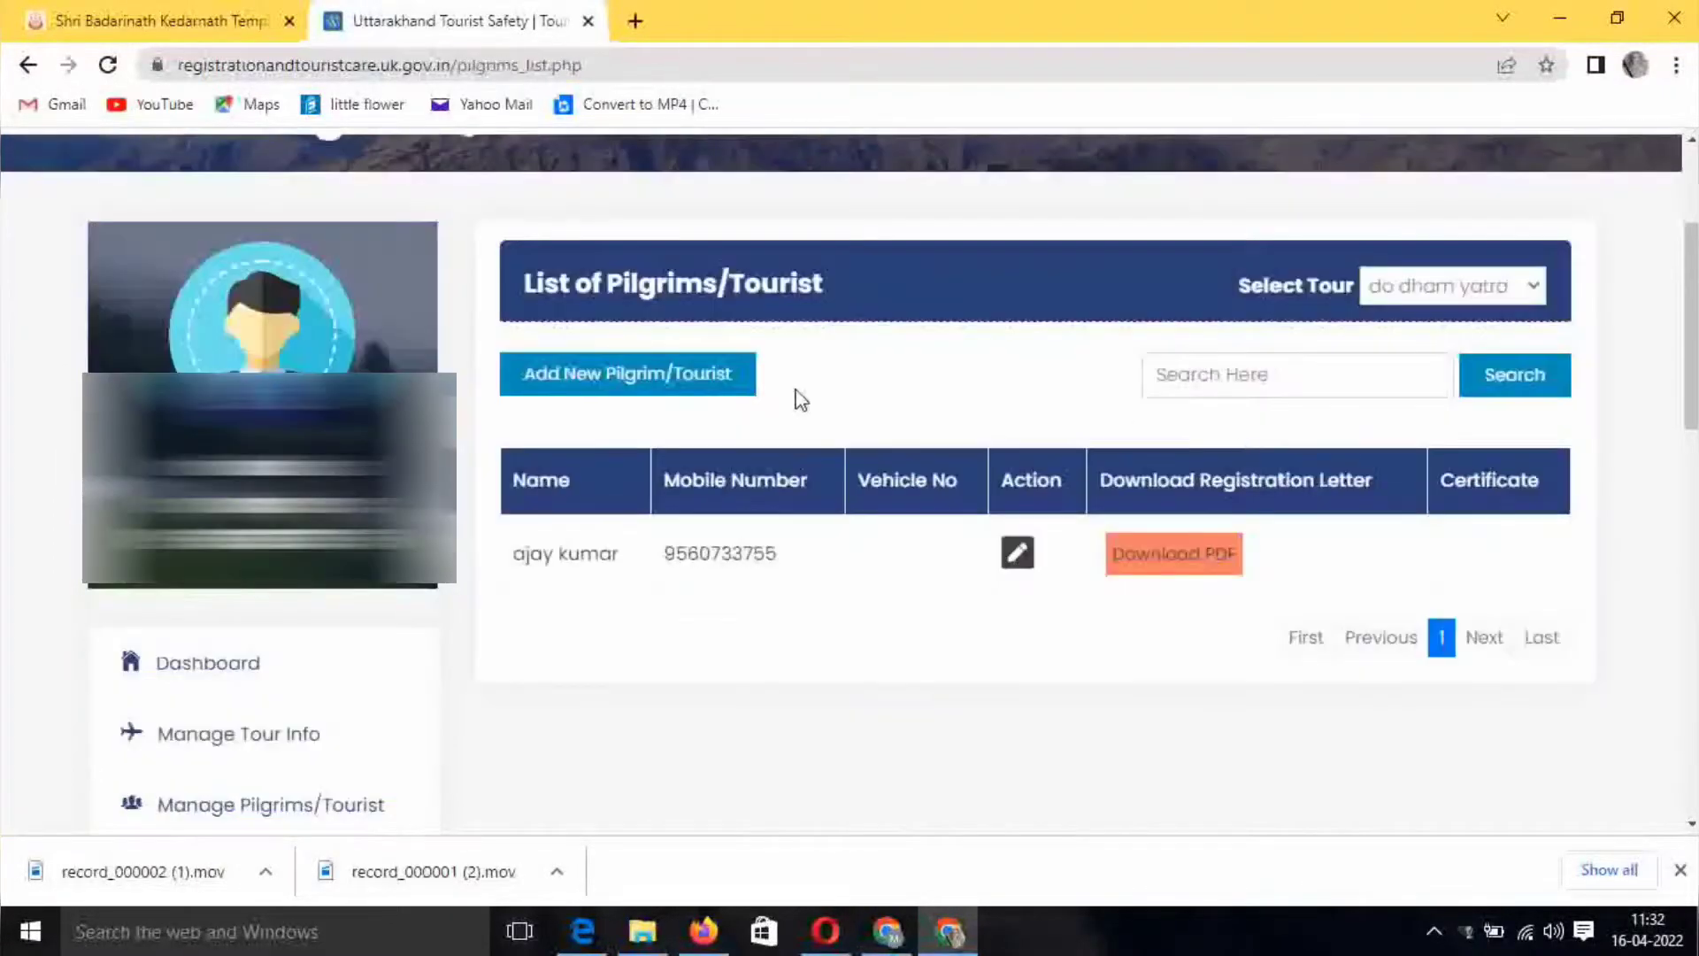
left_click(699, 378)
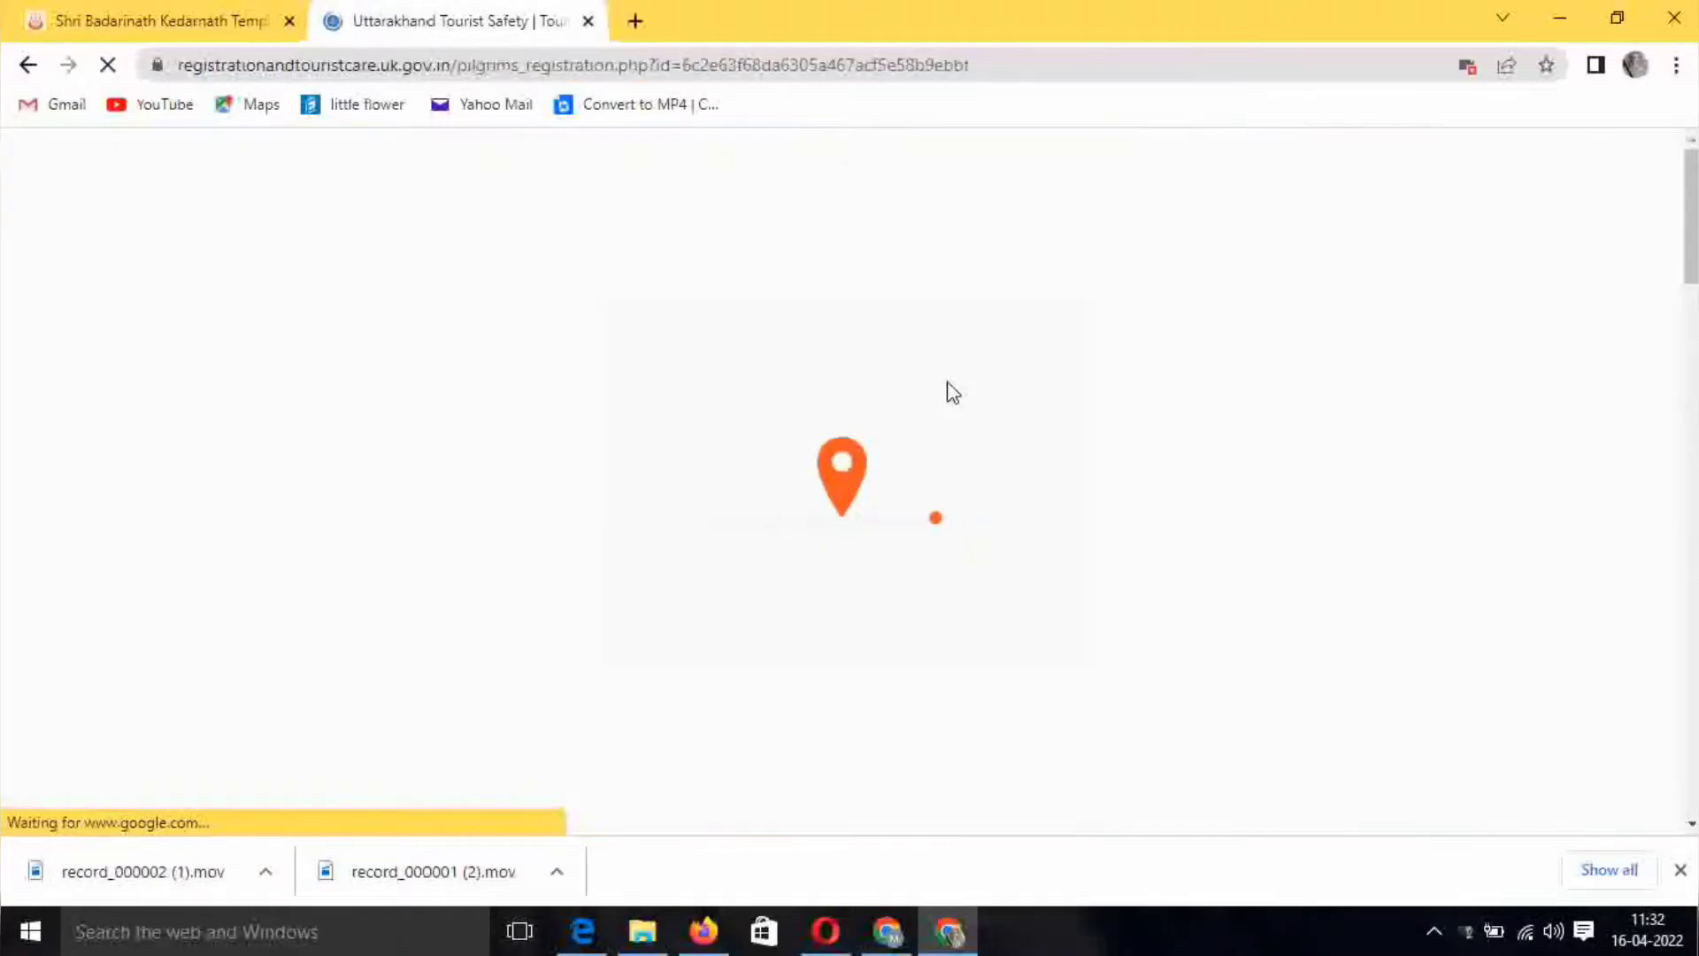
scroll(968, 390, "down", 4)
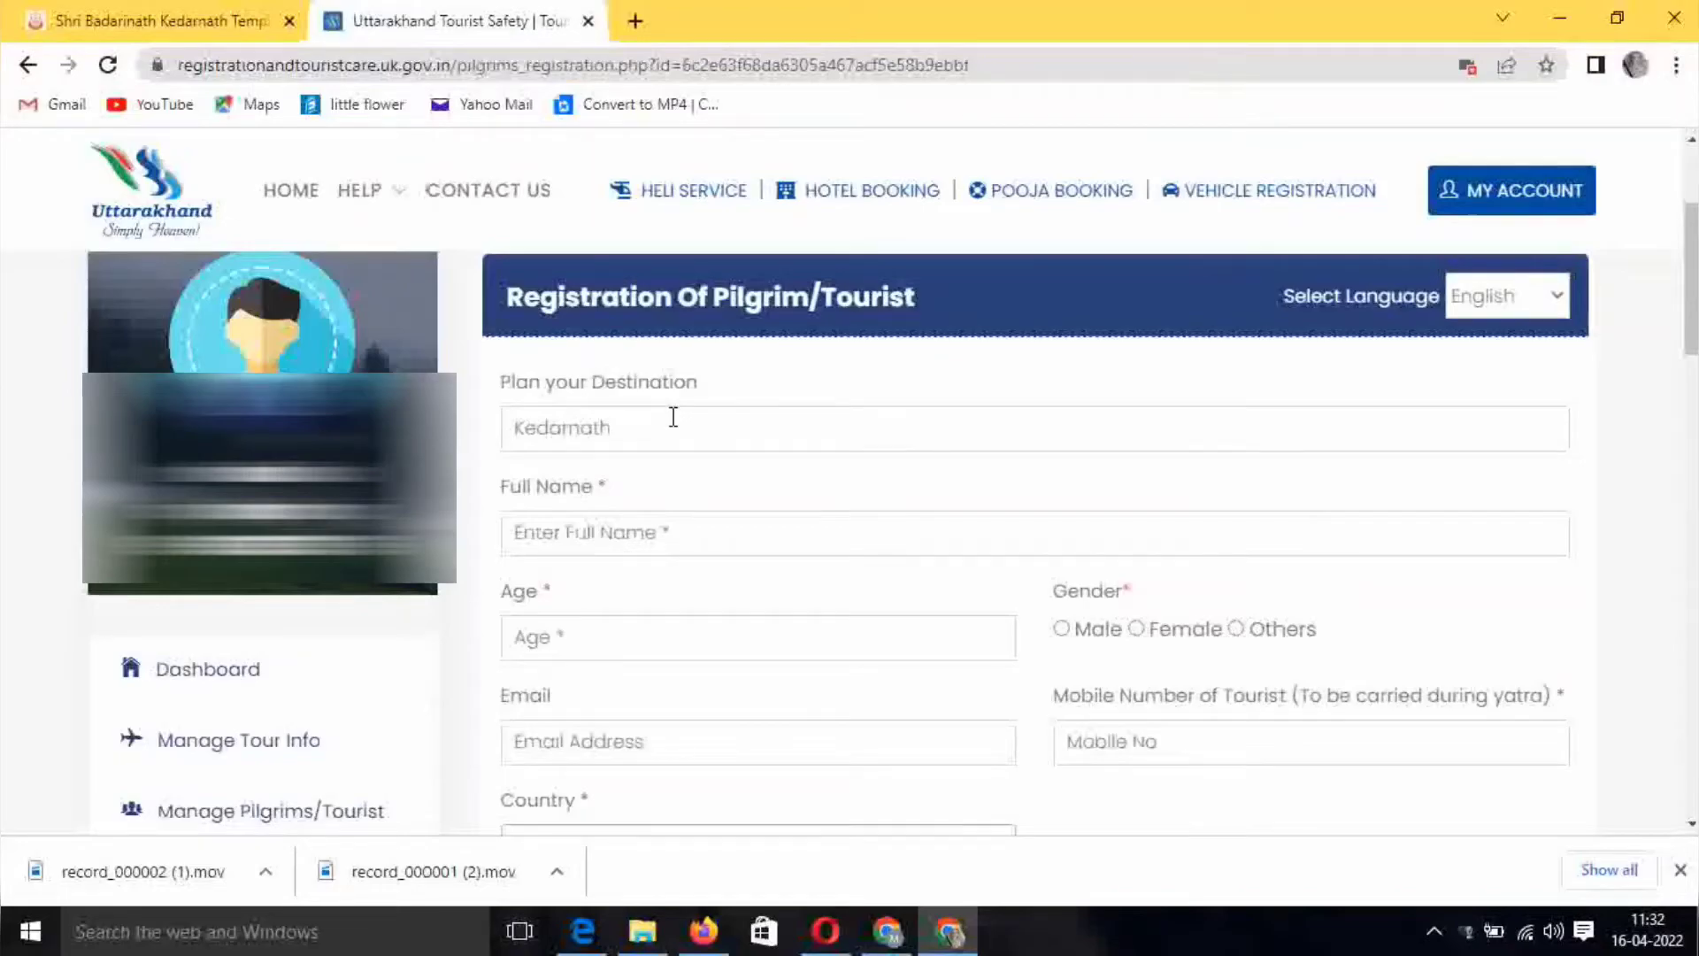
Enter the pilgrim's full name, age 35, Male gender, and paste in the e-mail address
left_click(673, 425)
left_click_drag(672, 425, 513, 428)
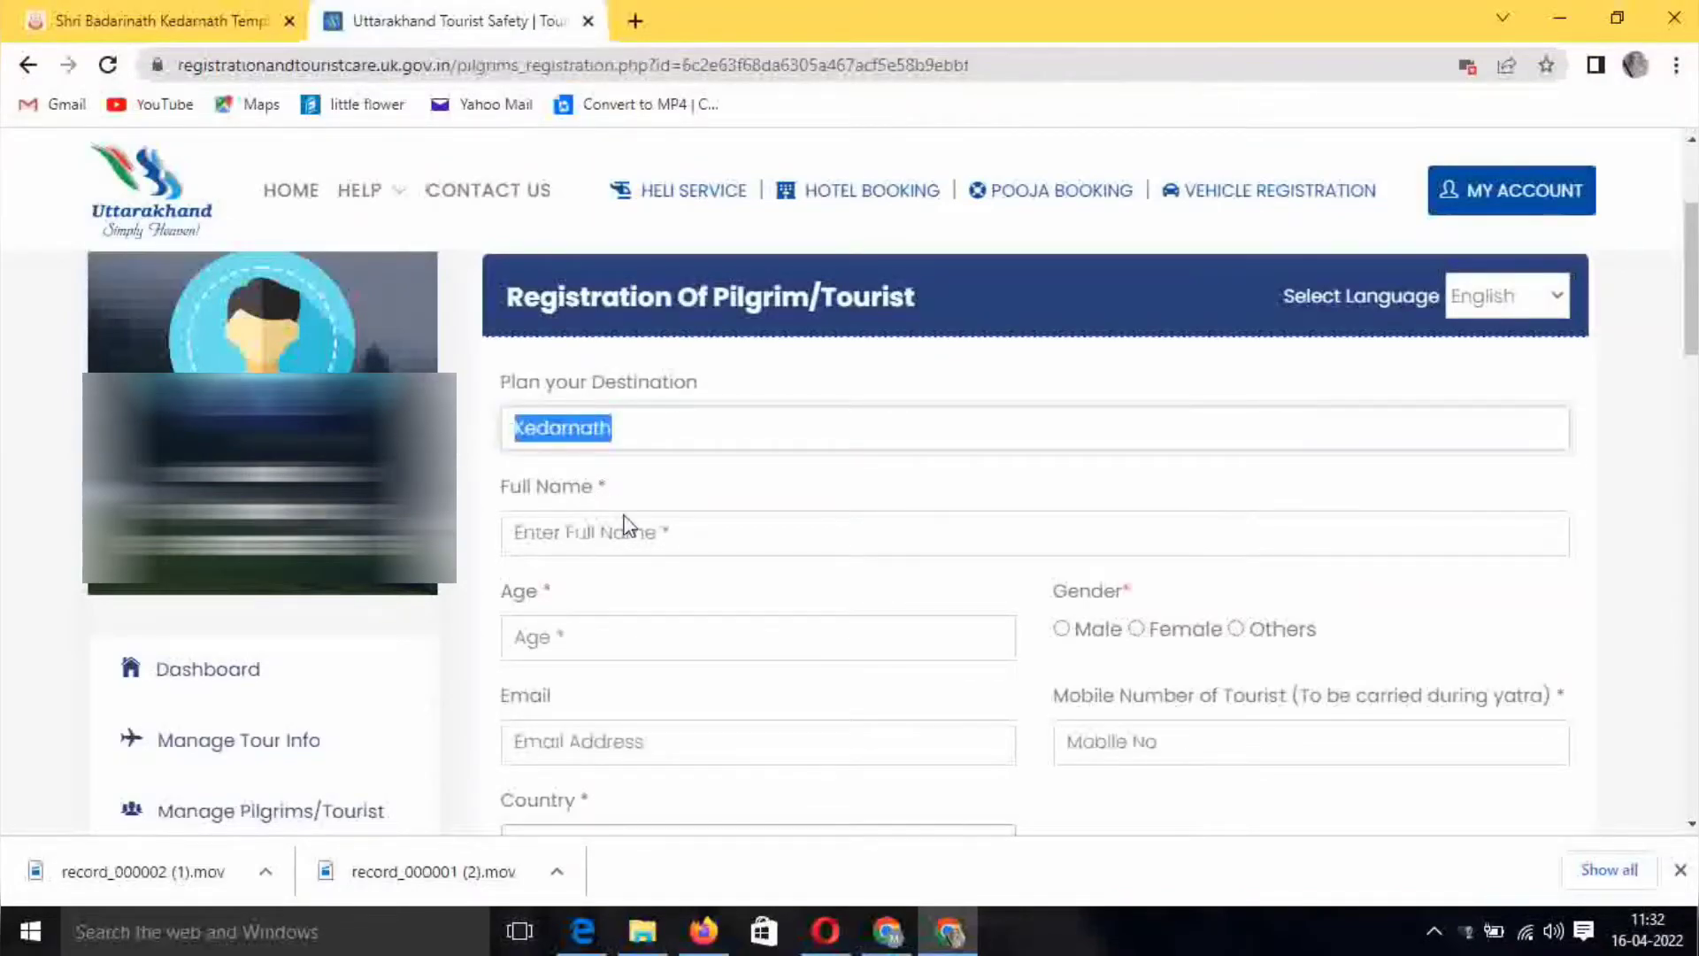
left_click(681, 534)
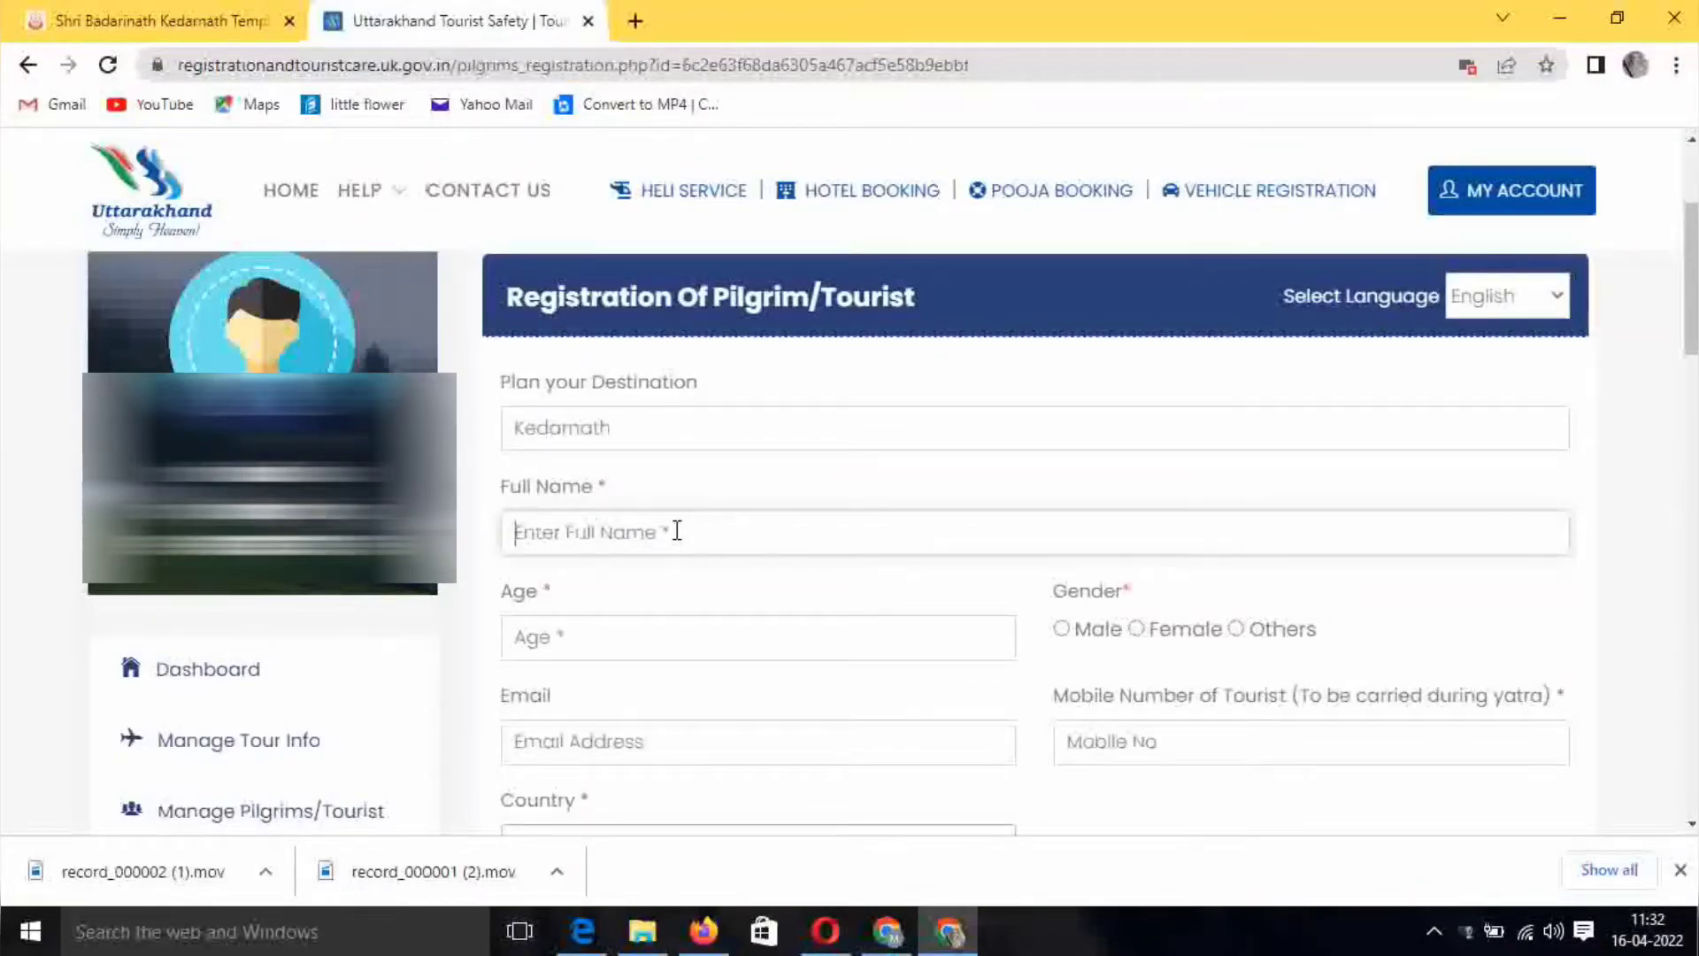
left_click(637, 635)
type("35")
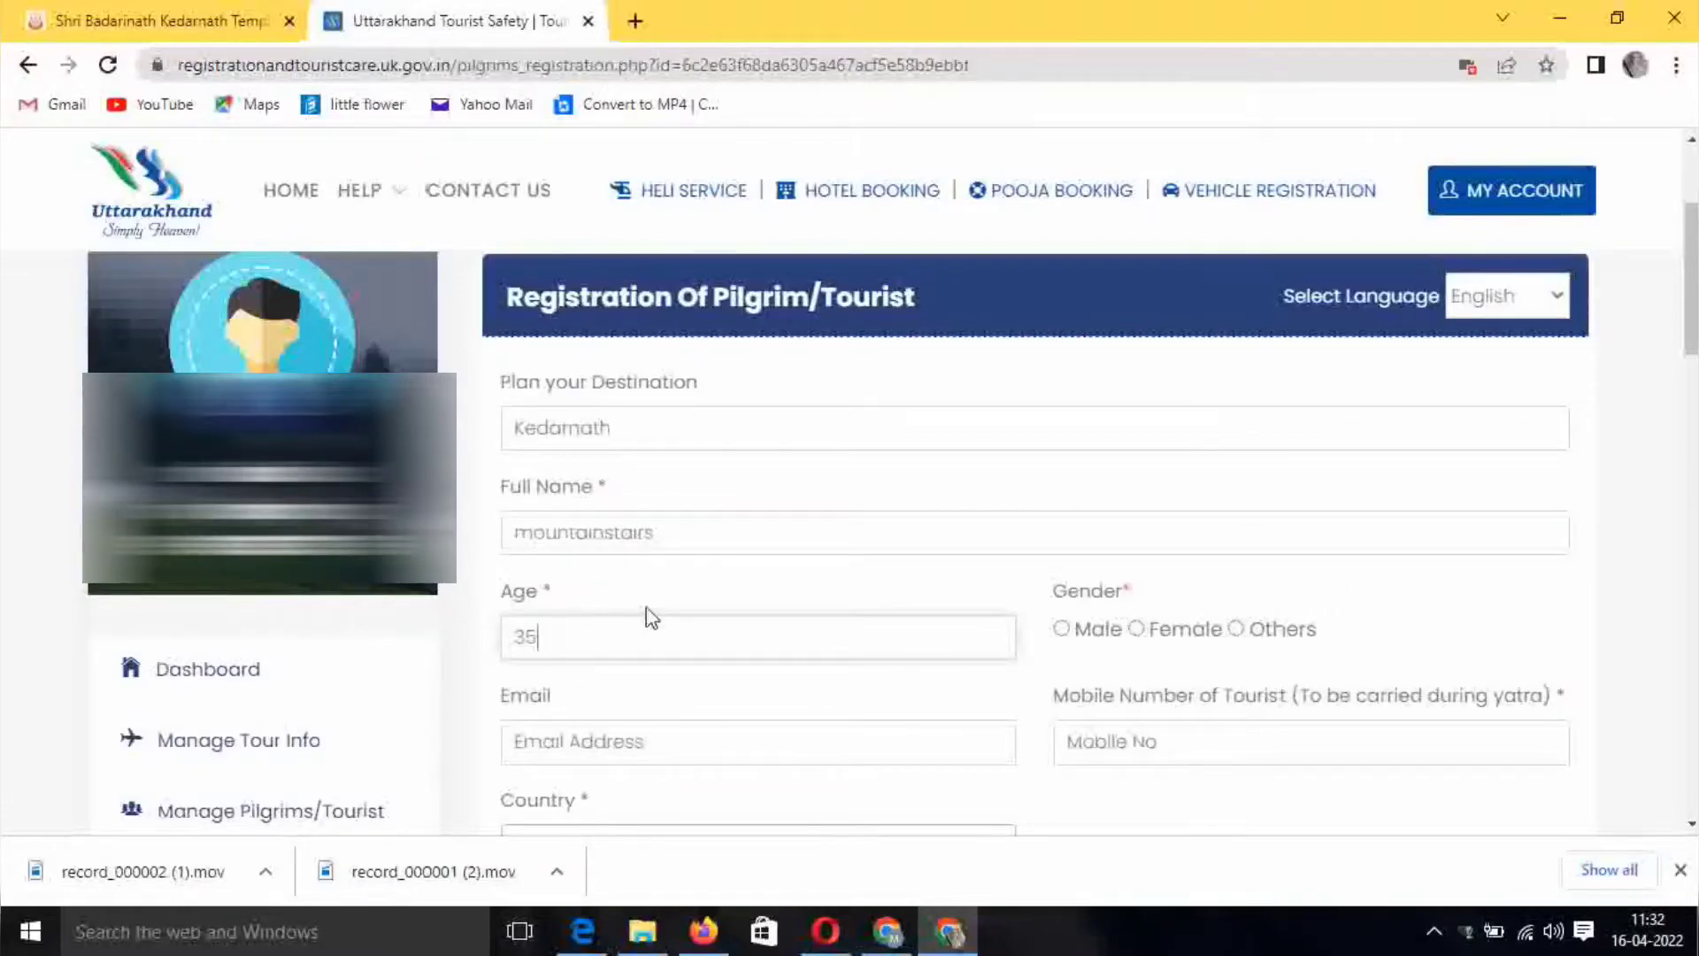
left_click(1061, 629)
left_click(675, 740)
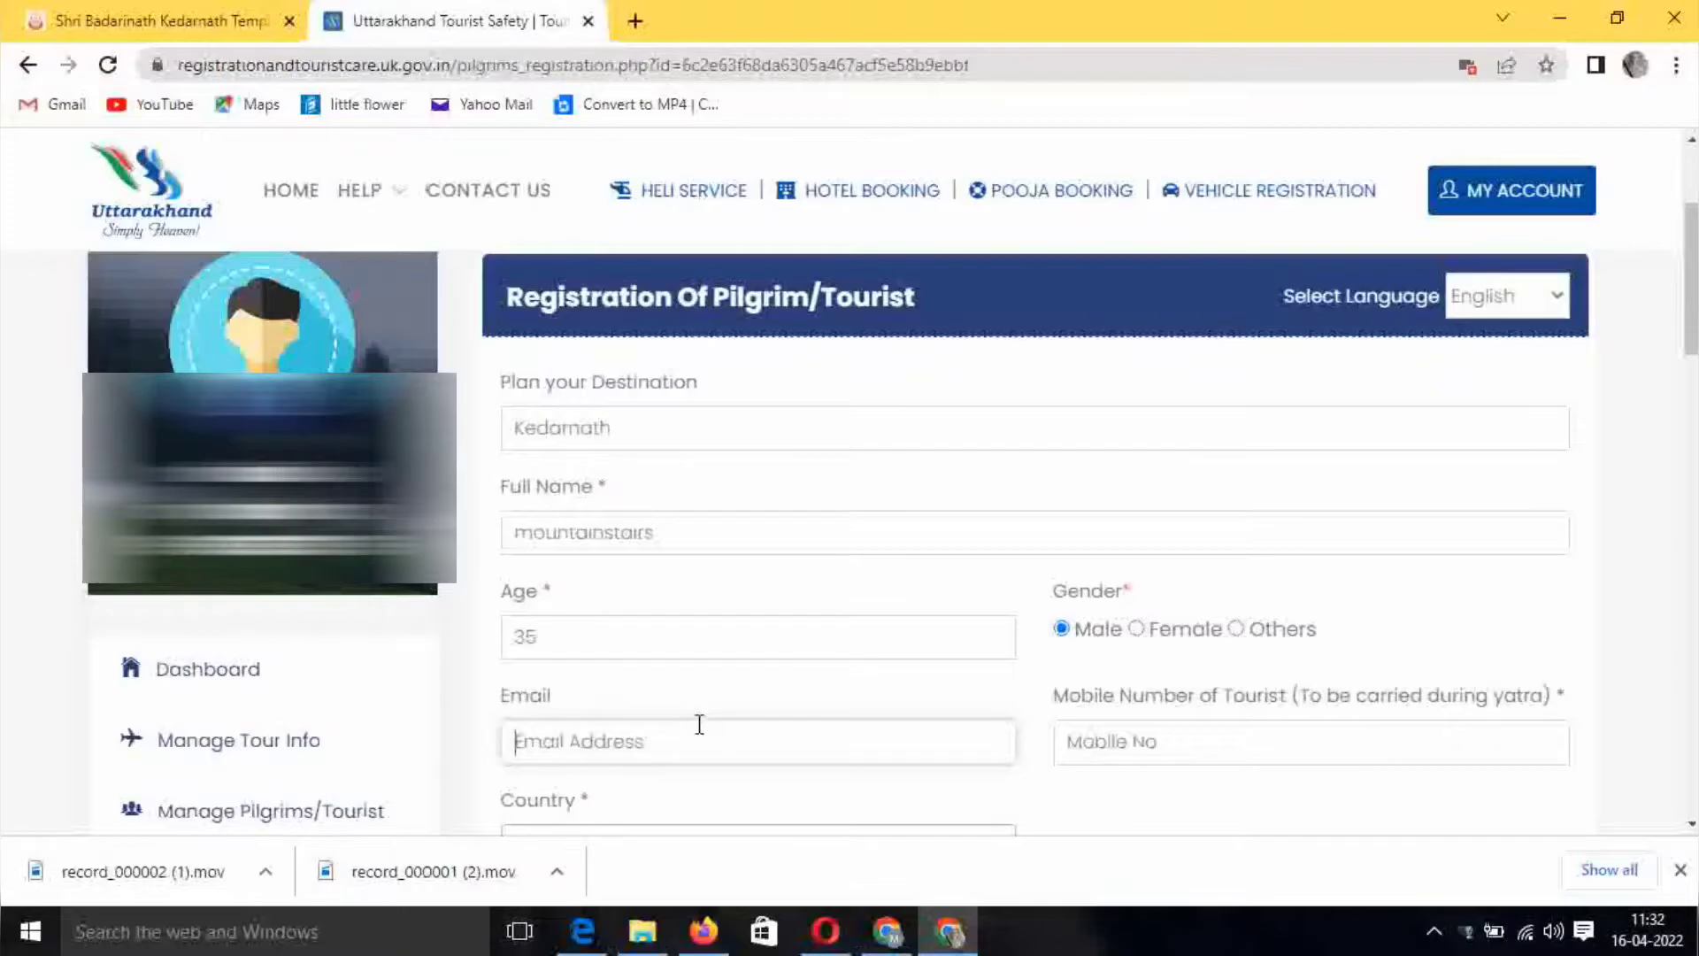
scroll(700, 724, "down", 1)
key("ctrl+v")
Fill in the mobile number, street address, and city and district delhi
left_click(1187, 618)
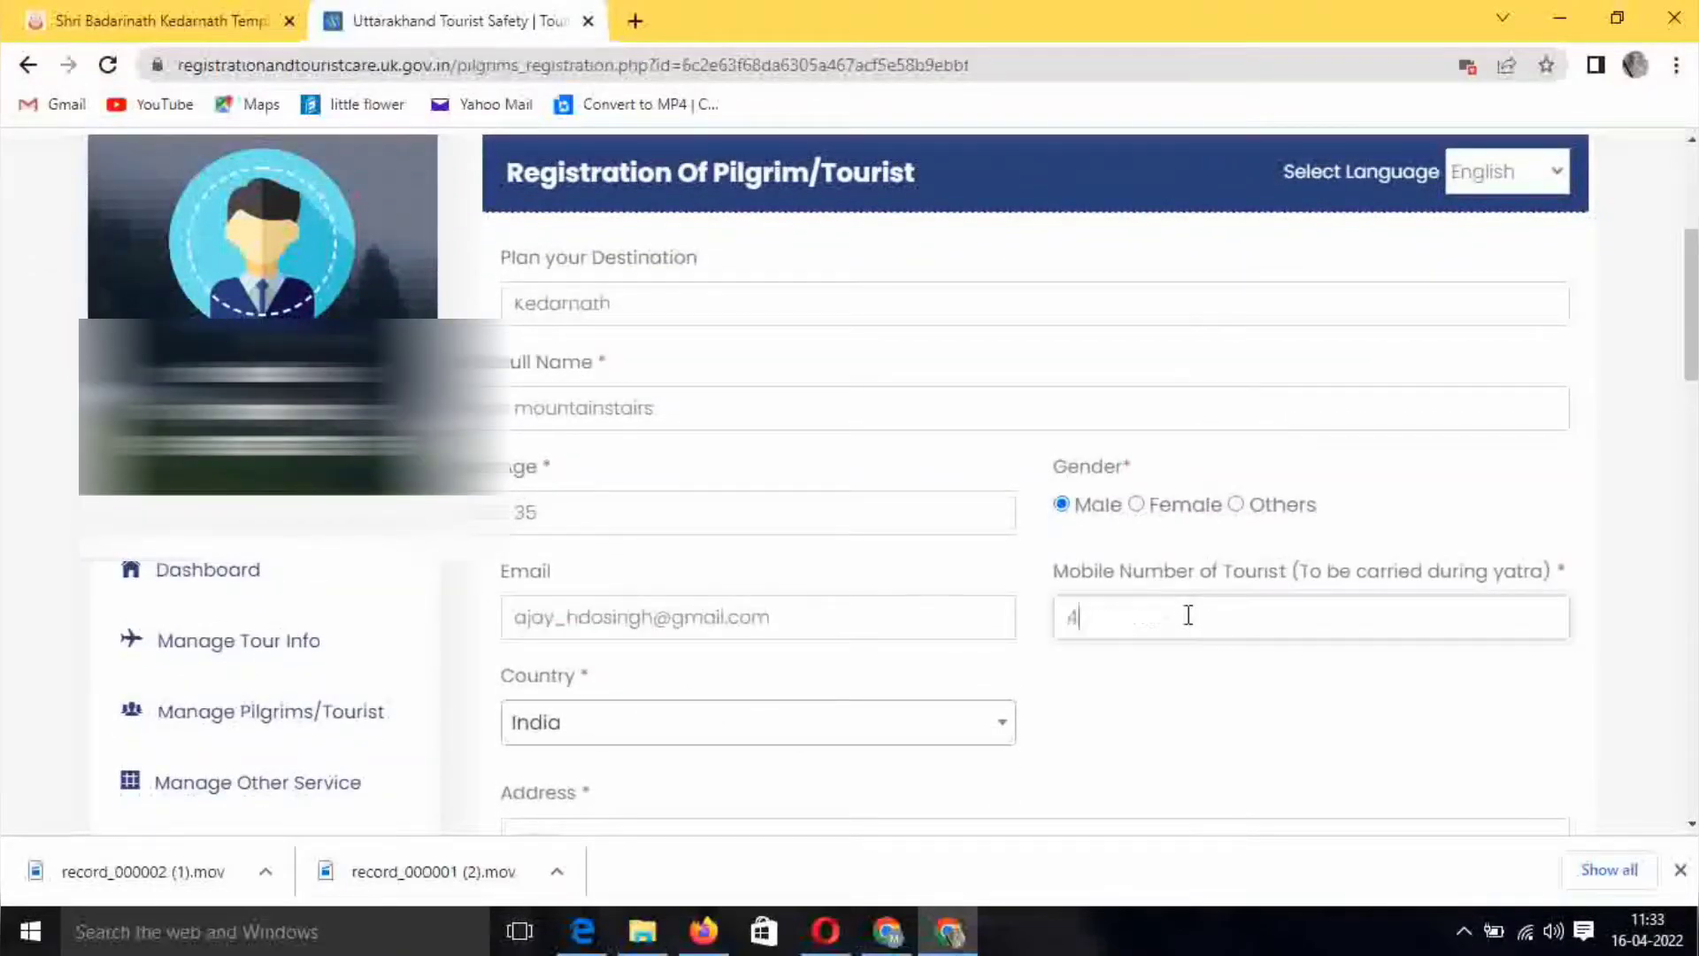
scroll(689, 659, "down", 1)
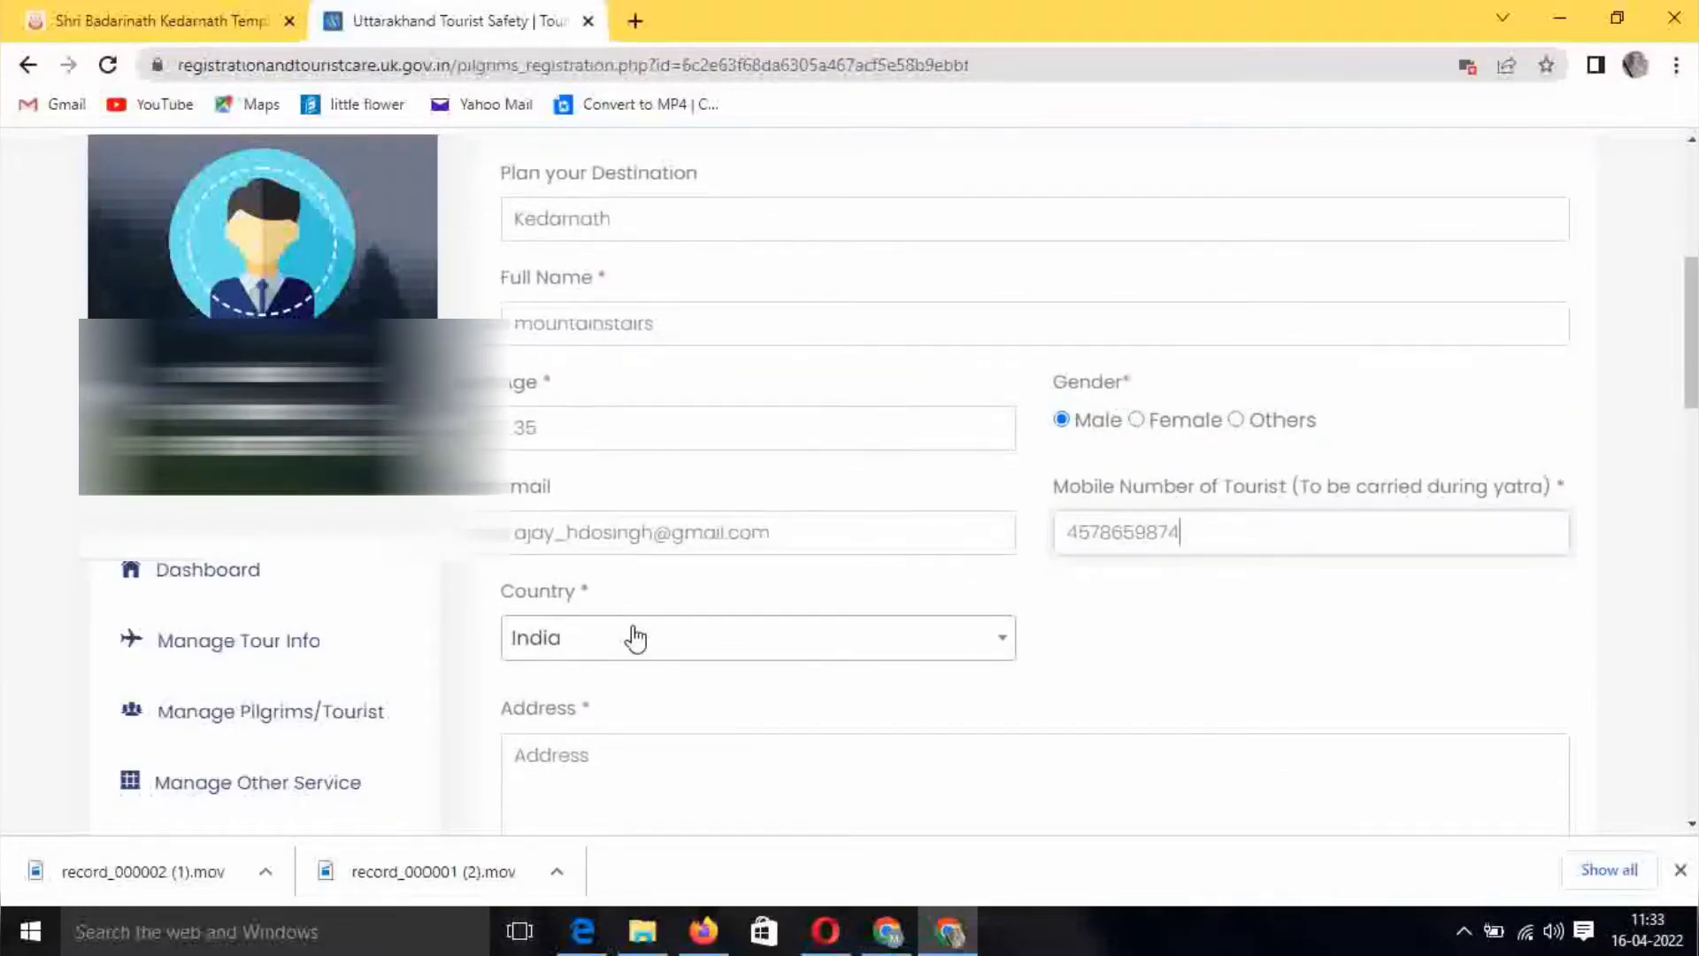
scroll(696, 717, "down", 1)
left_click(652, 653)
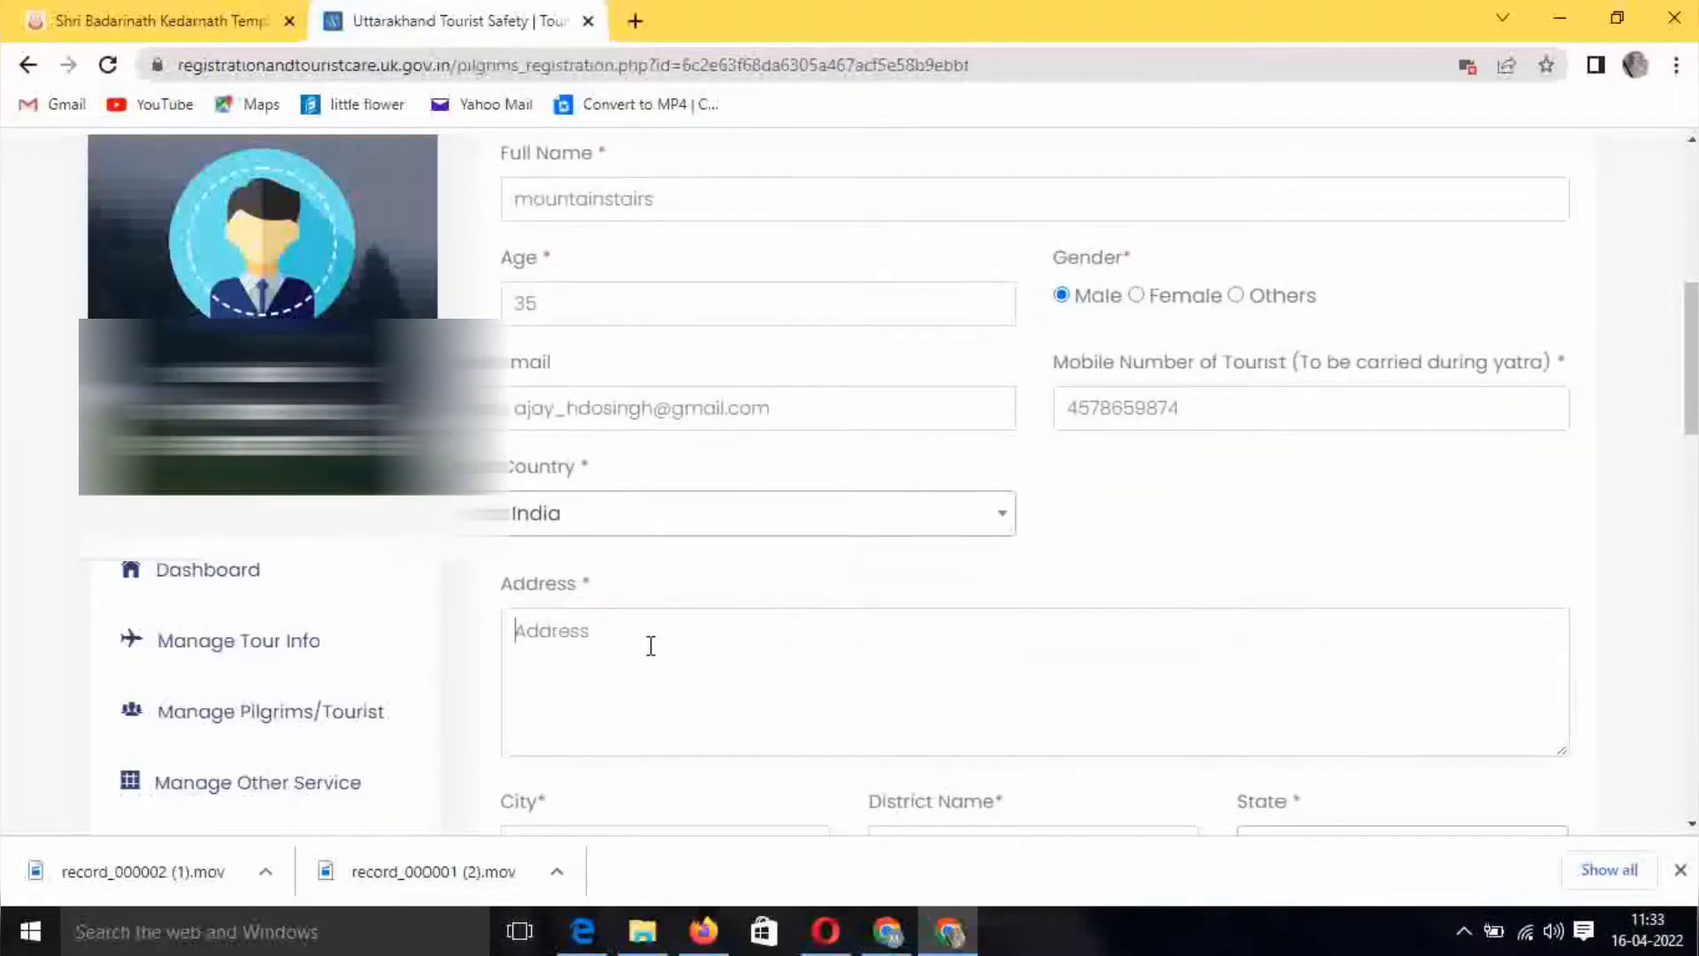
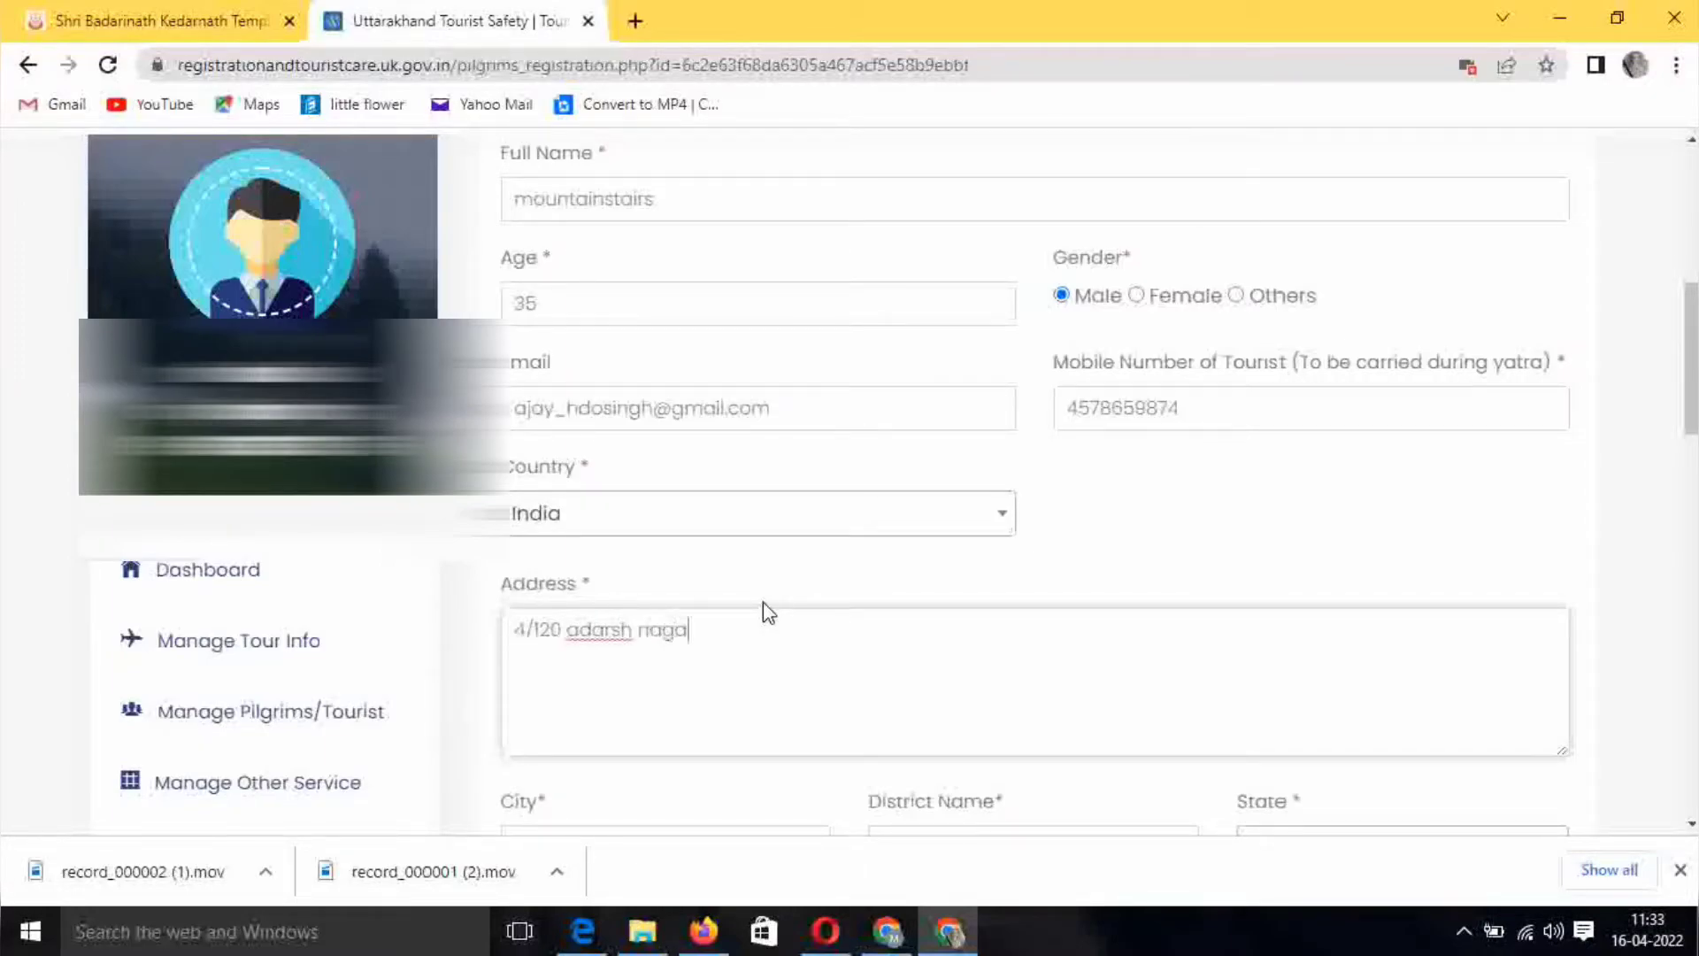
scroll(763, 601, "down", 1)
left_click(647, 720)
type("delhi")
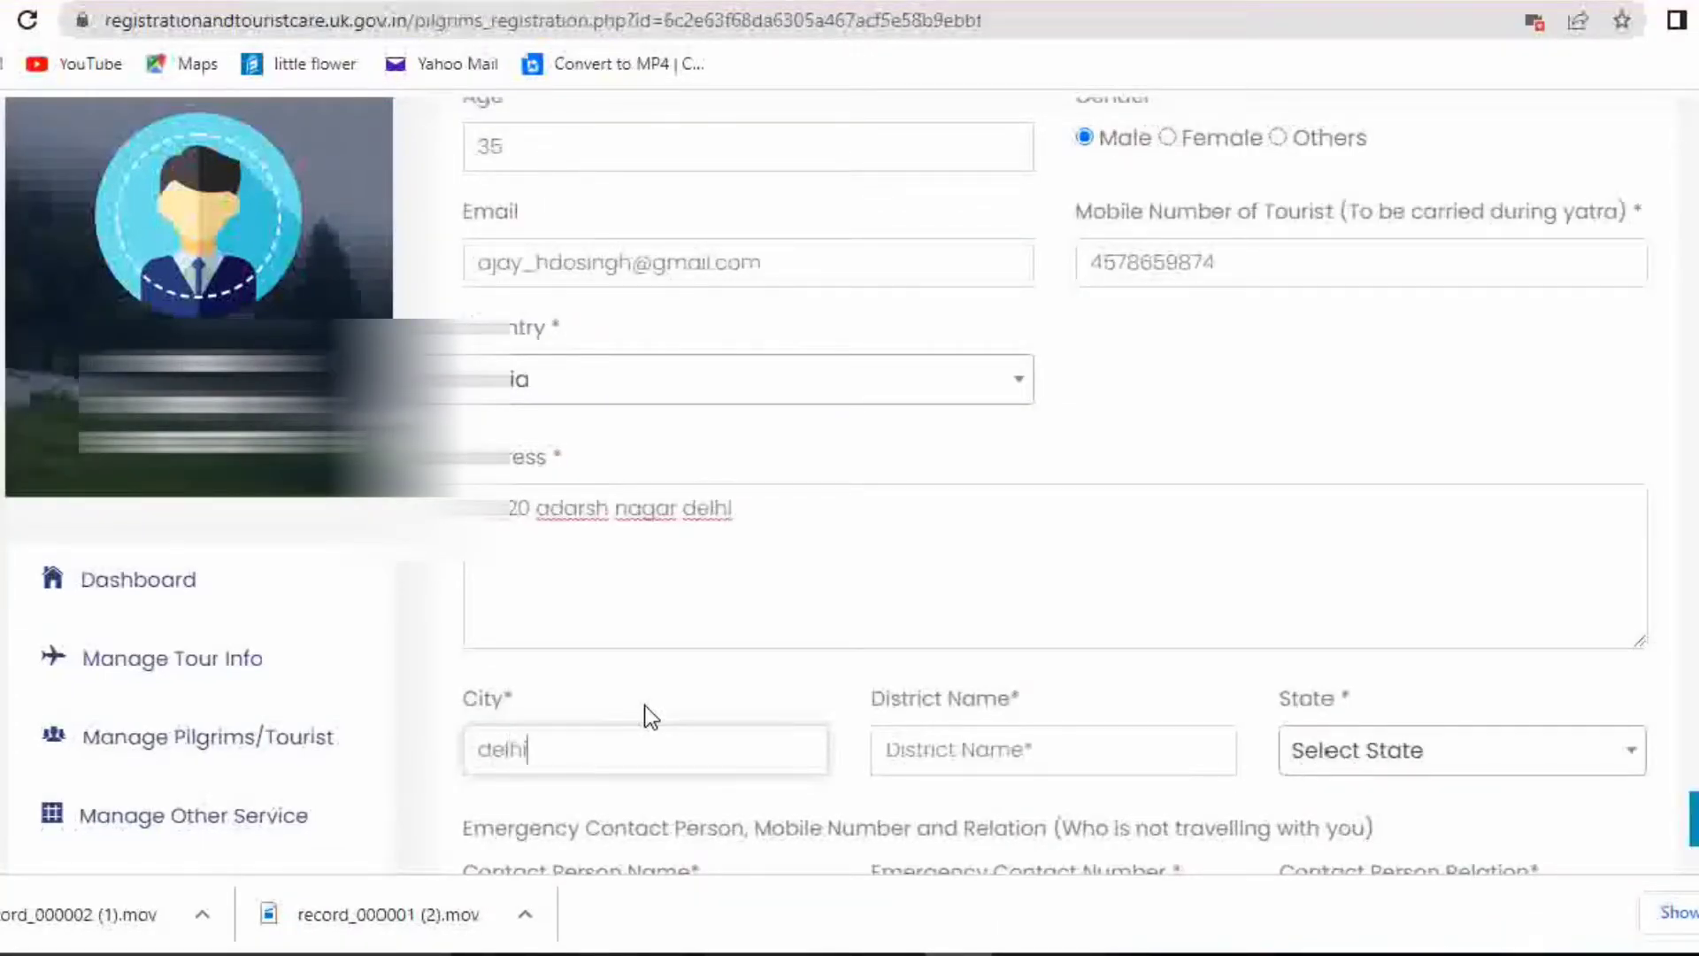
left_click(1092, 740)
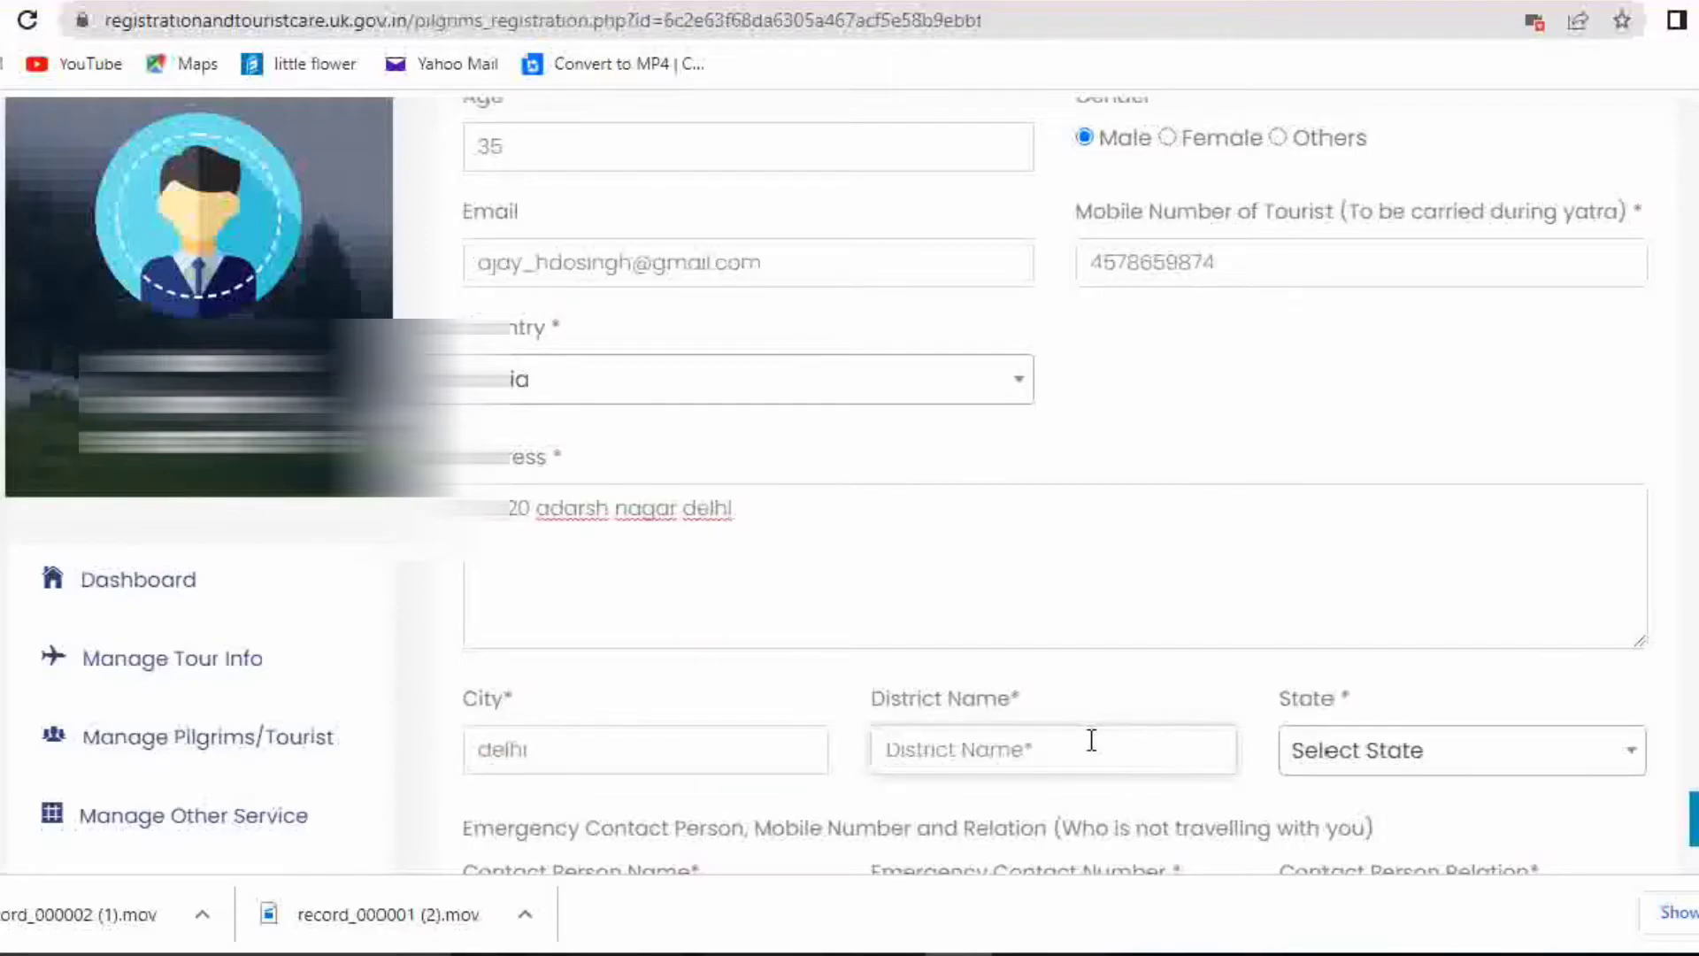
type("delhi")
Choose Delhi as the state and move on to the emergency contact section
left_click(1509, 758)
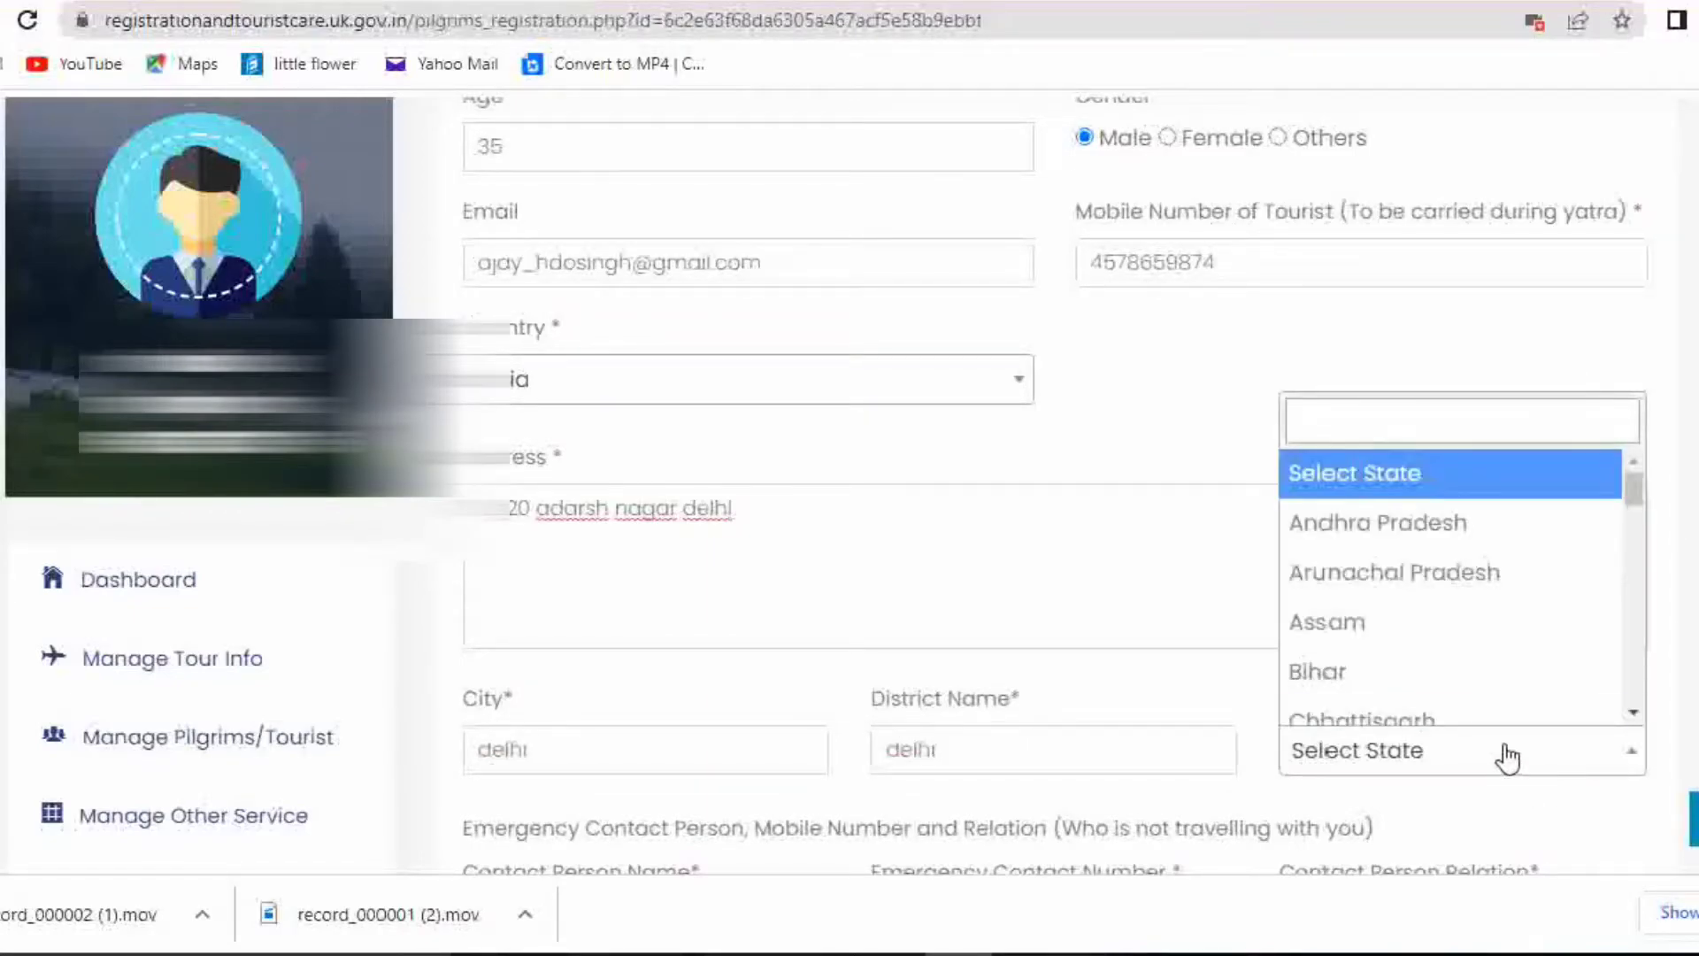
scroll(1502, 682, "down", 15)
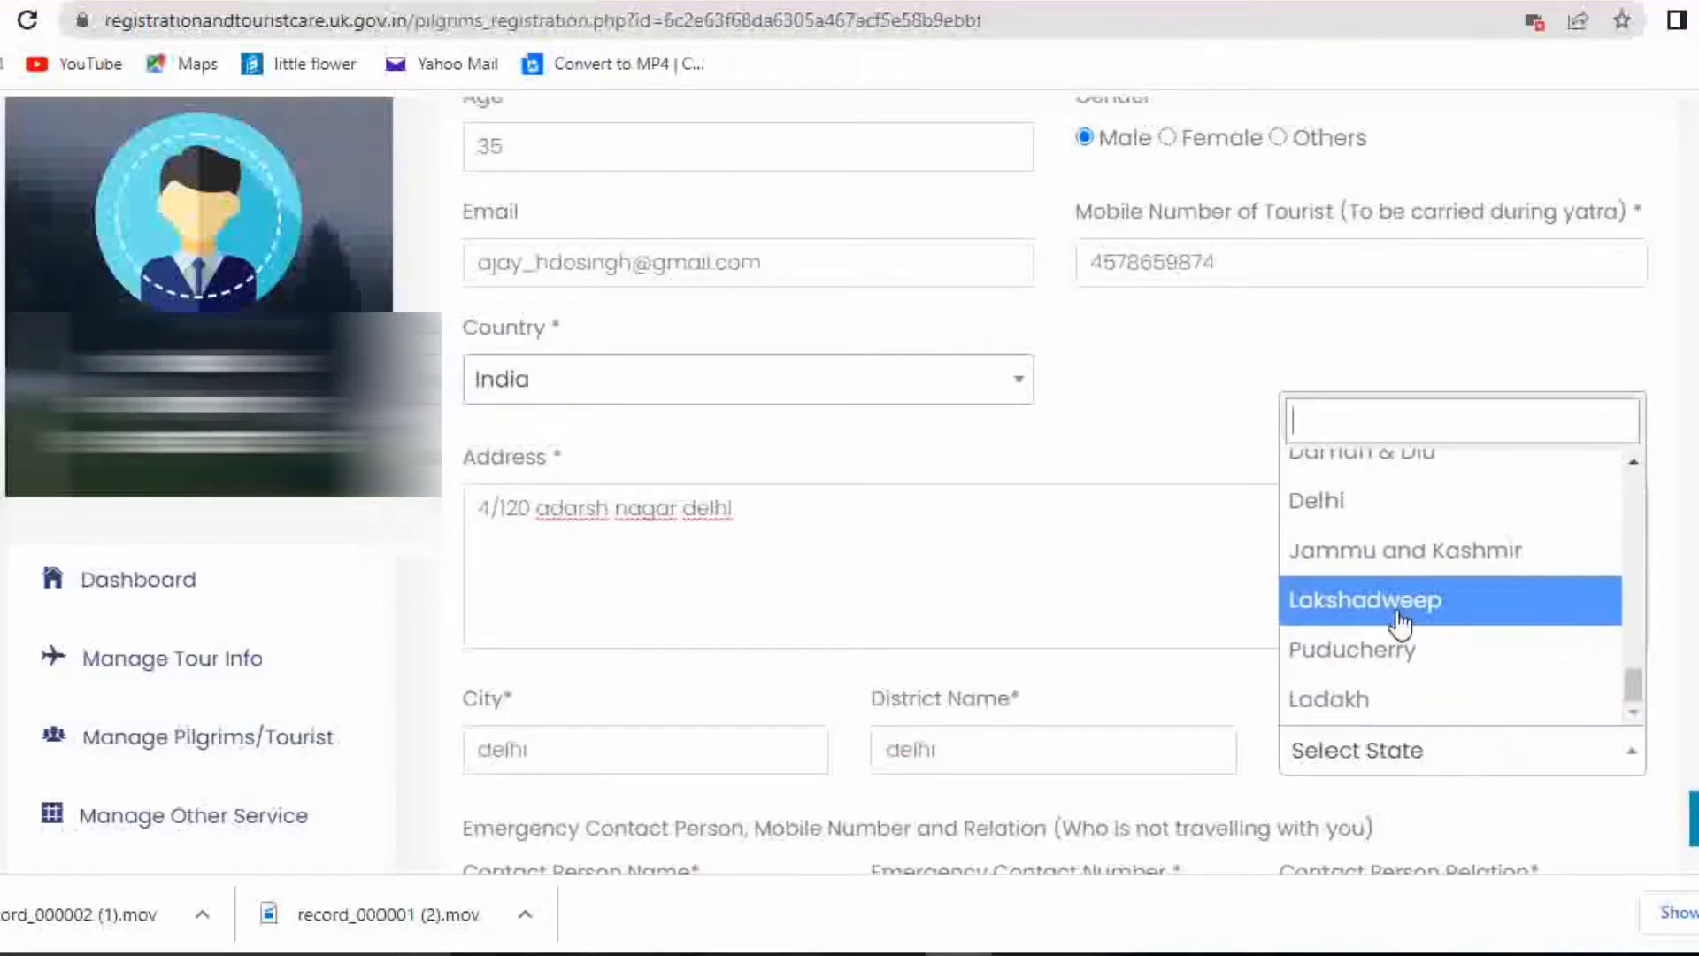
scroll(1461, 671, "up", 3)
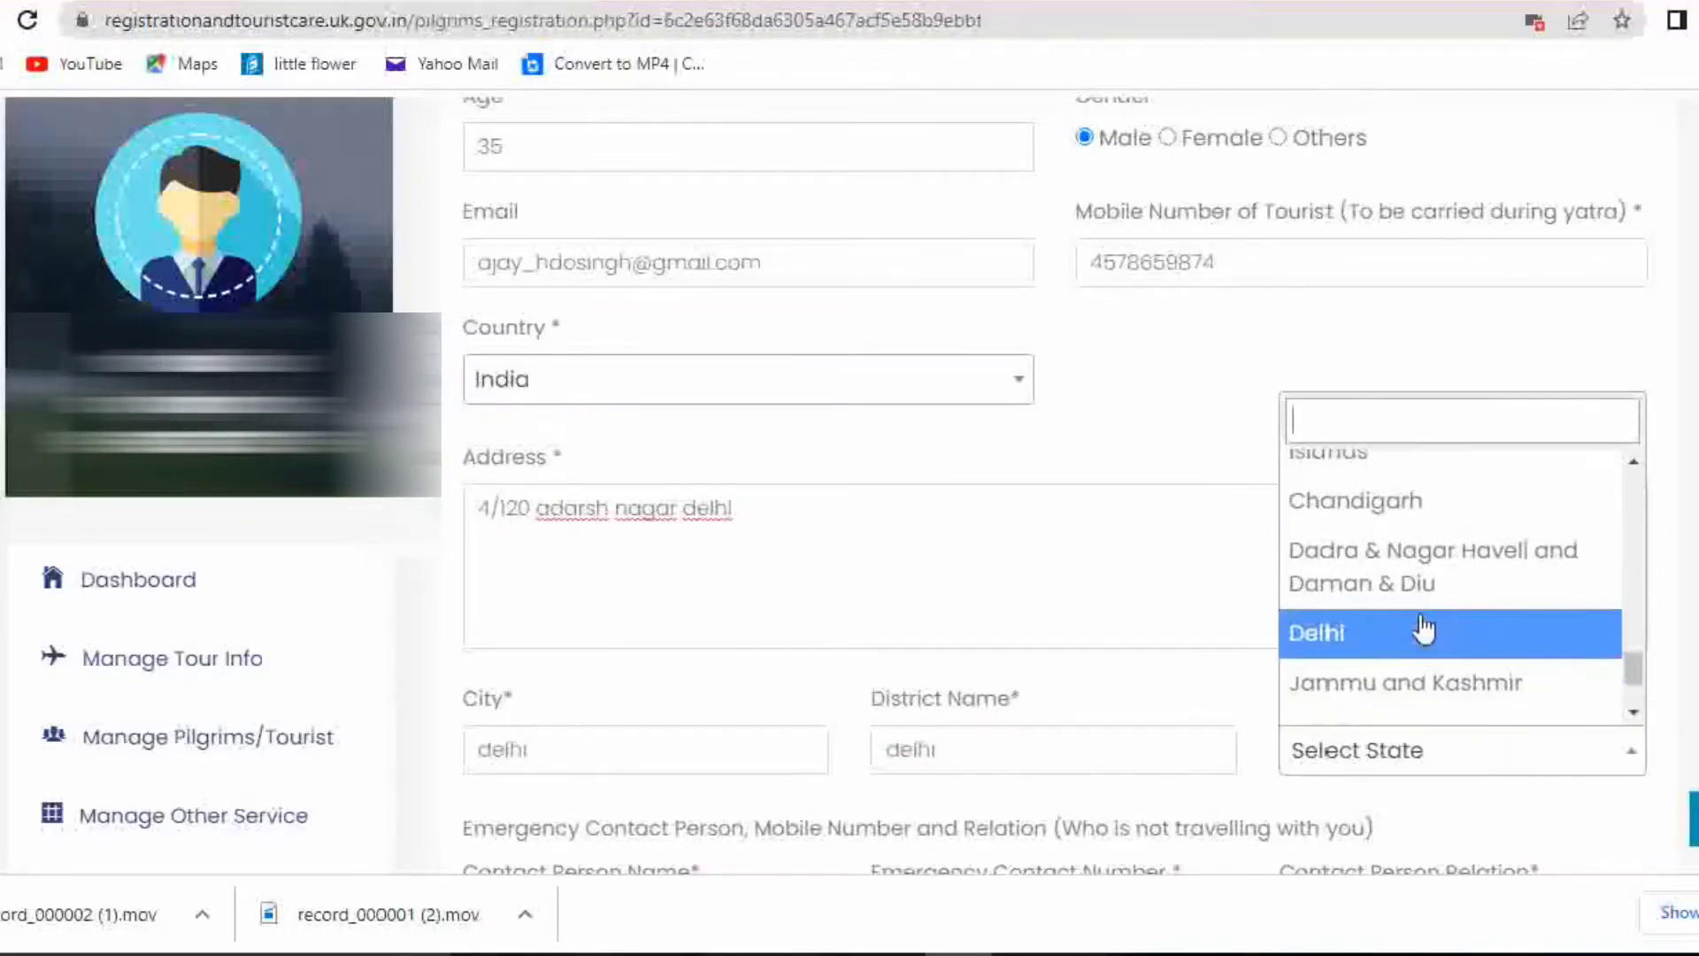
left_click(1425, 632)
scroll(1074, 591, "down", 2)
scroll(1076, 591, "down", 2)
left_click_drag(467, 552, 1415, 558)
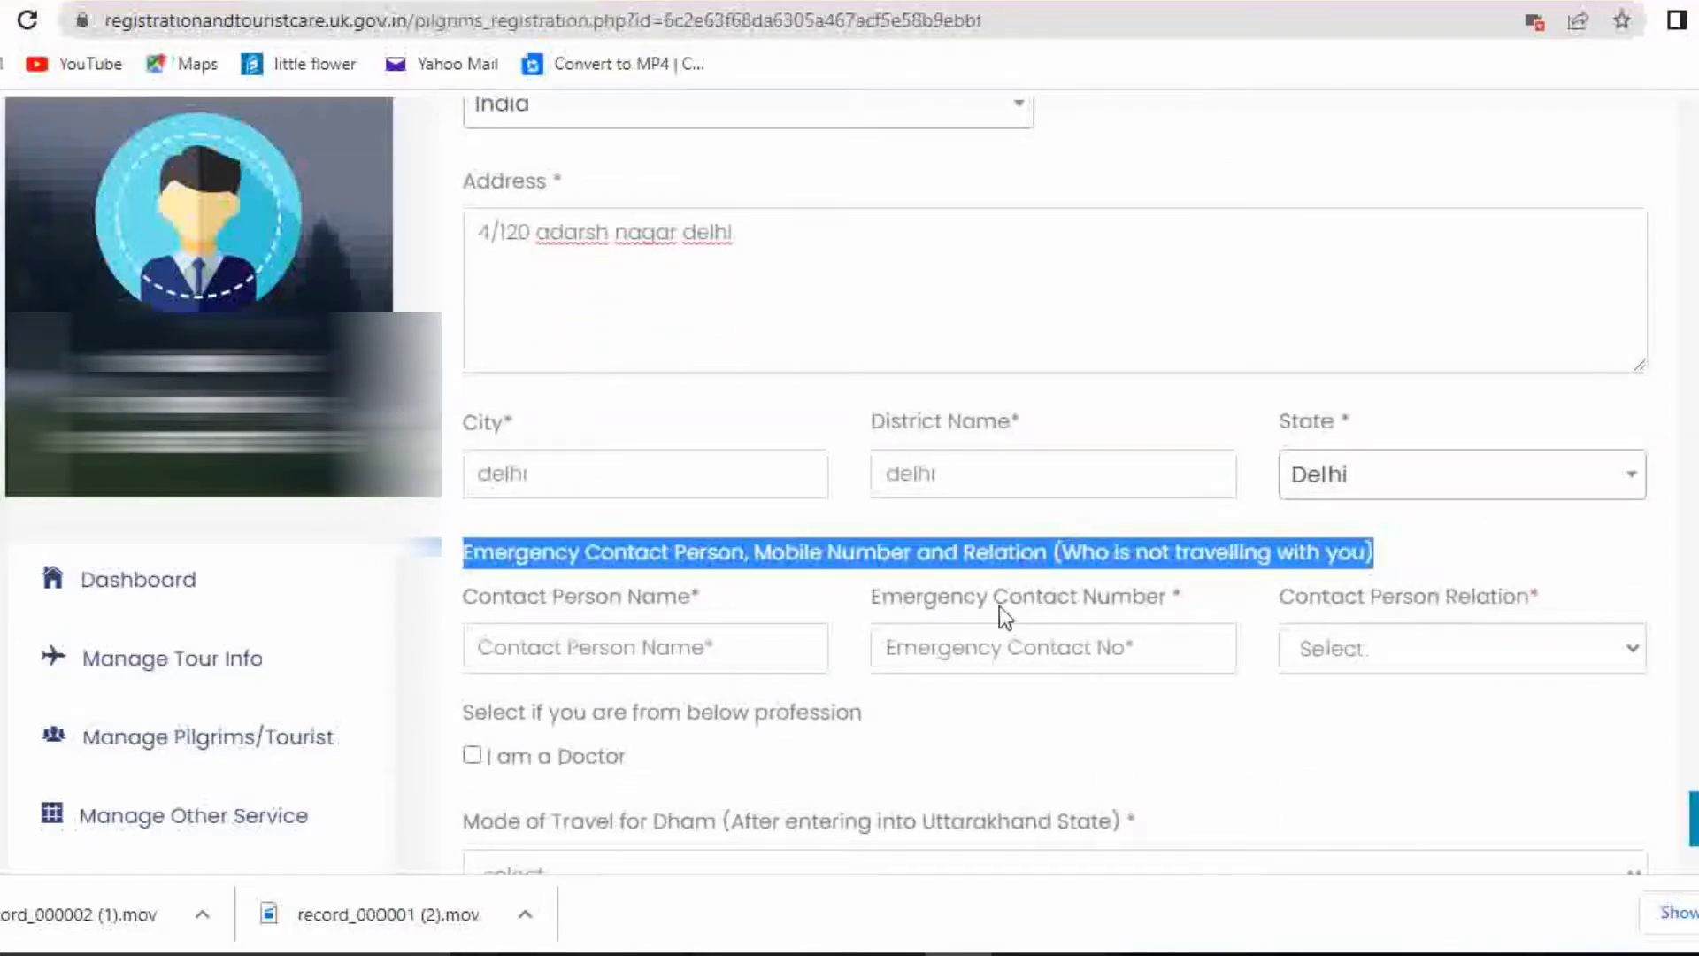
Enter the emergency contact's name and phone number and set the relation to Mother
left_click(772, 656)
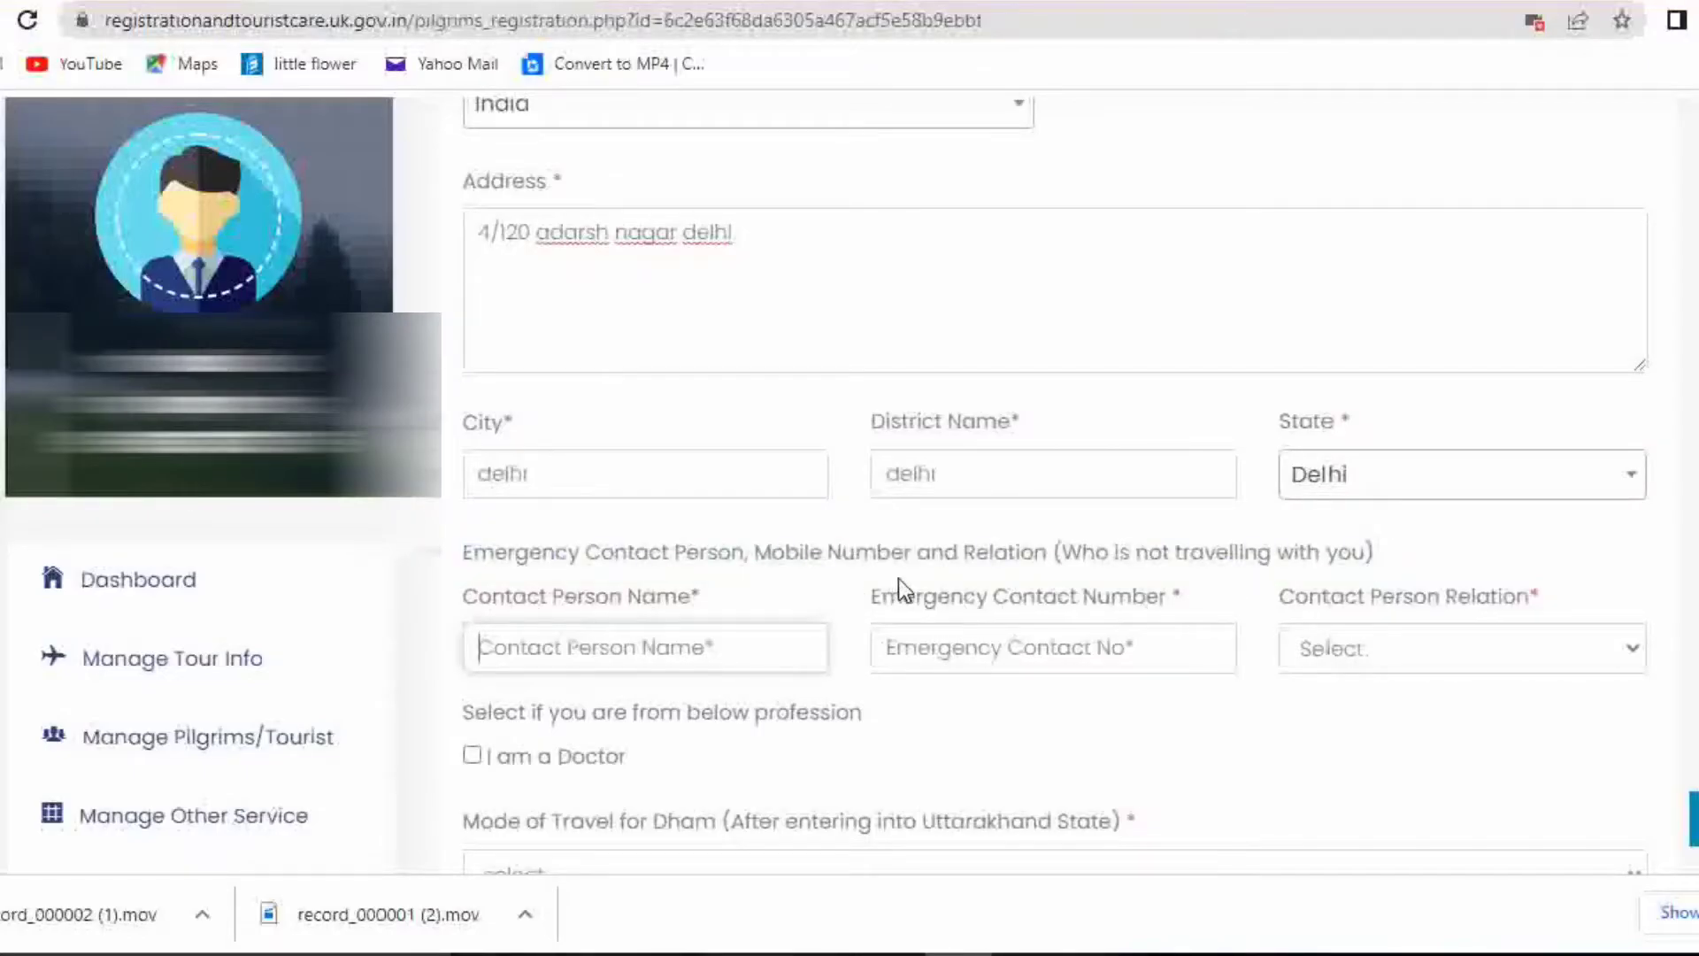
type("preety")
left_click(1089, 652)
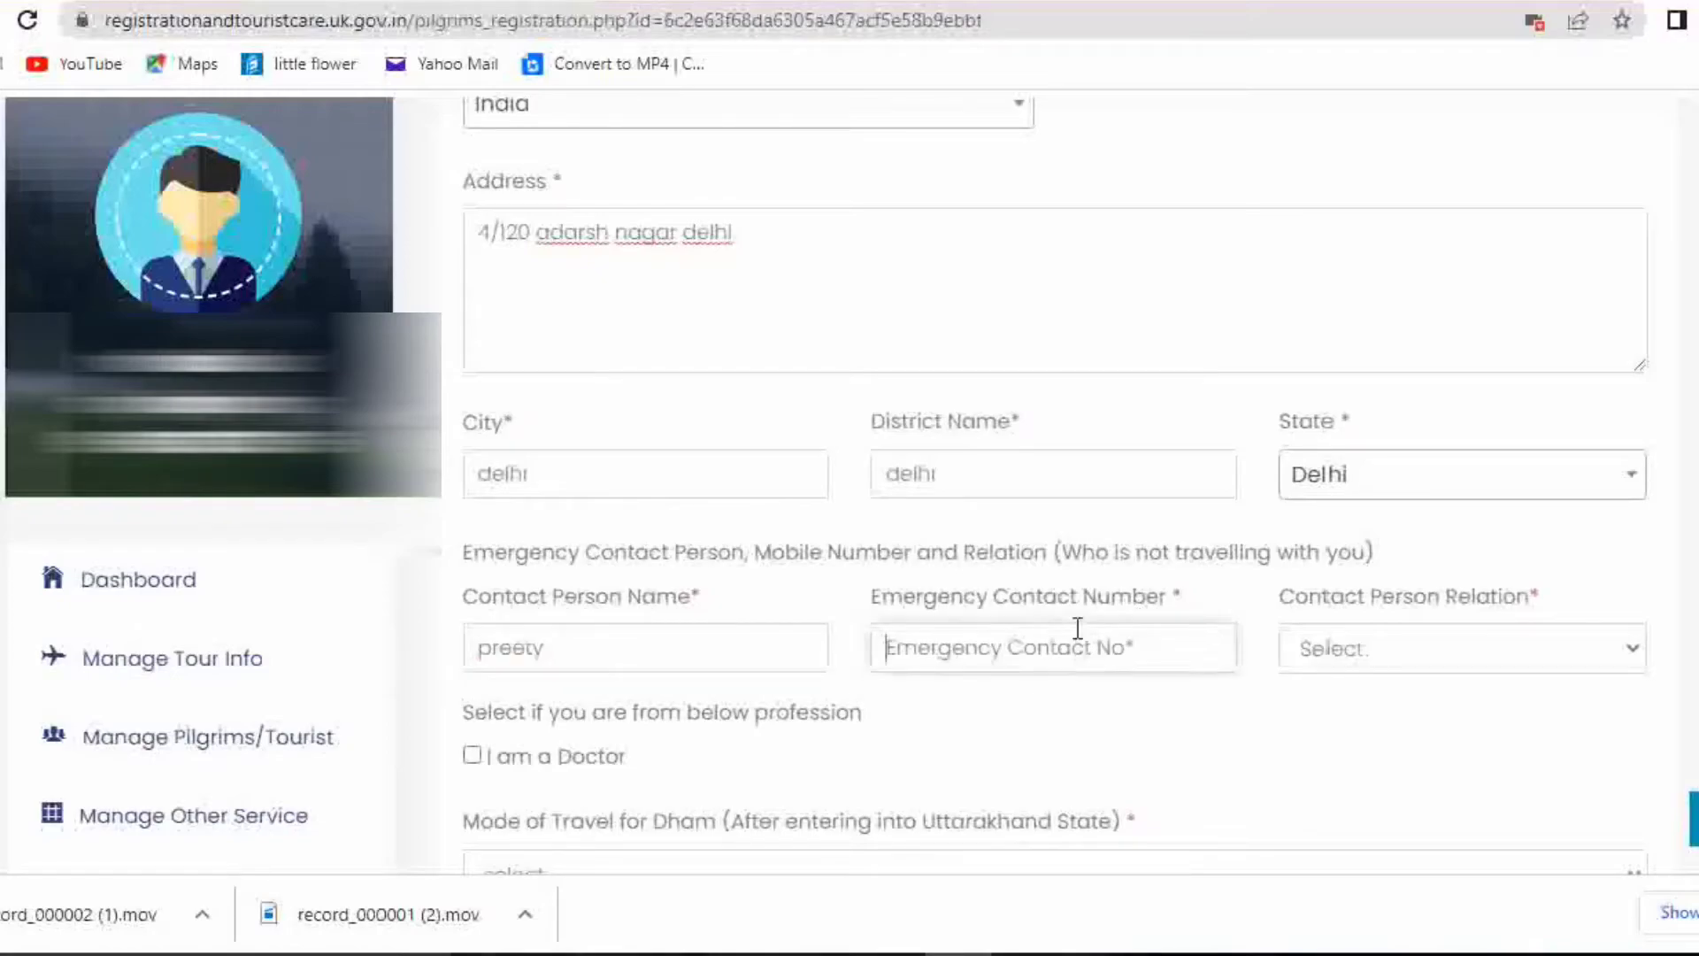
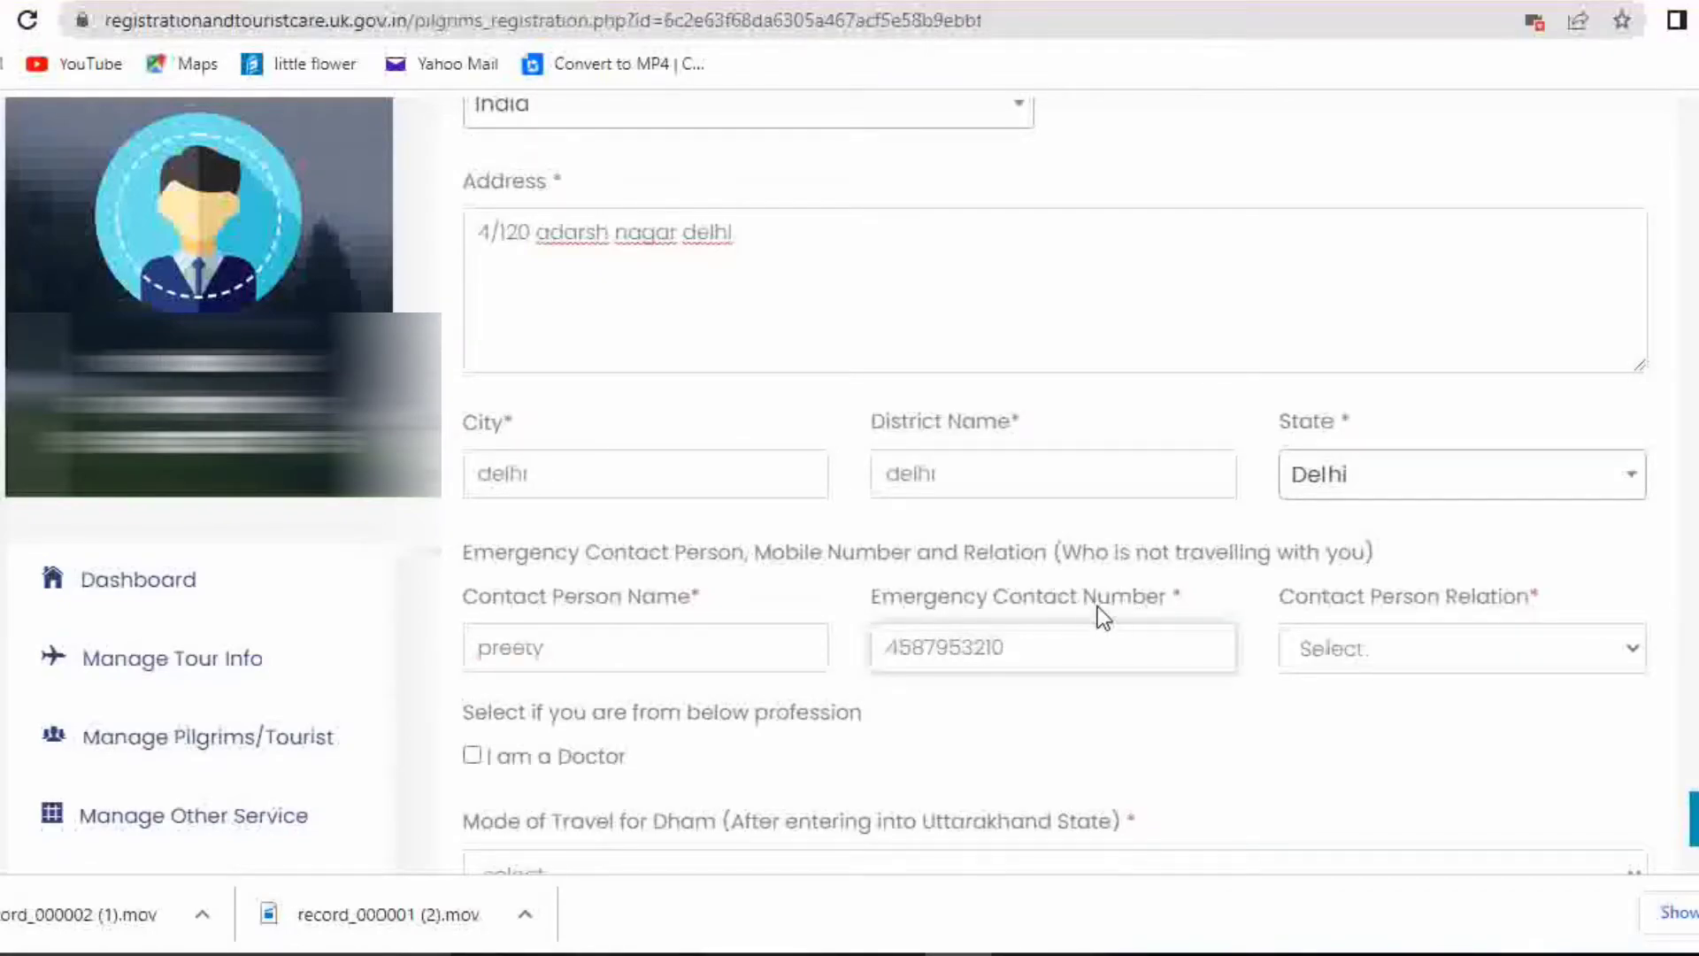
left_click(1310, 646)
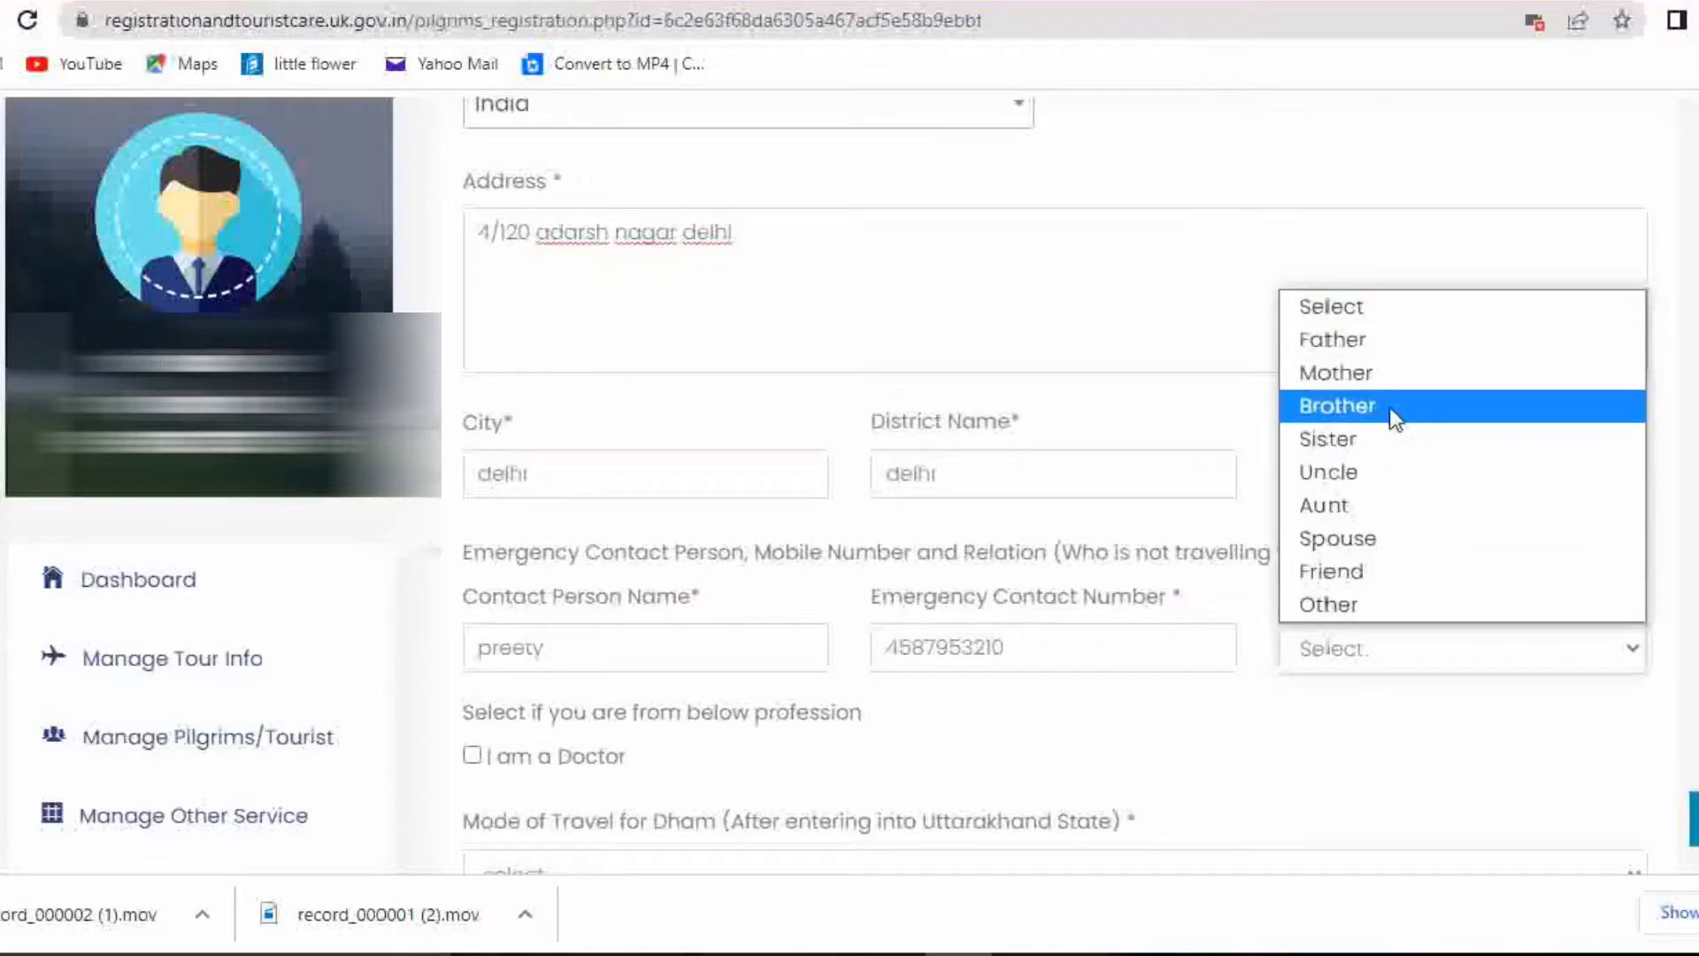
left_click(1379, 376)
scroll(1146, 622, "down", 2)
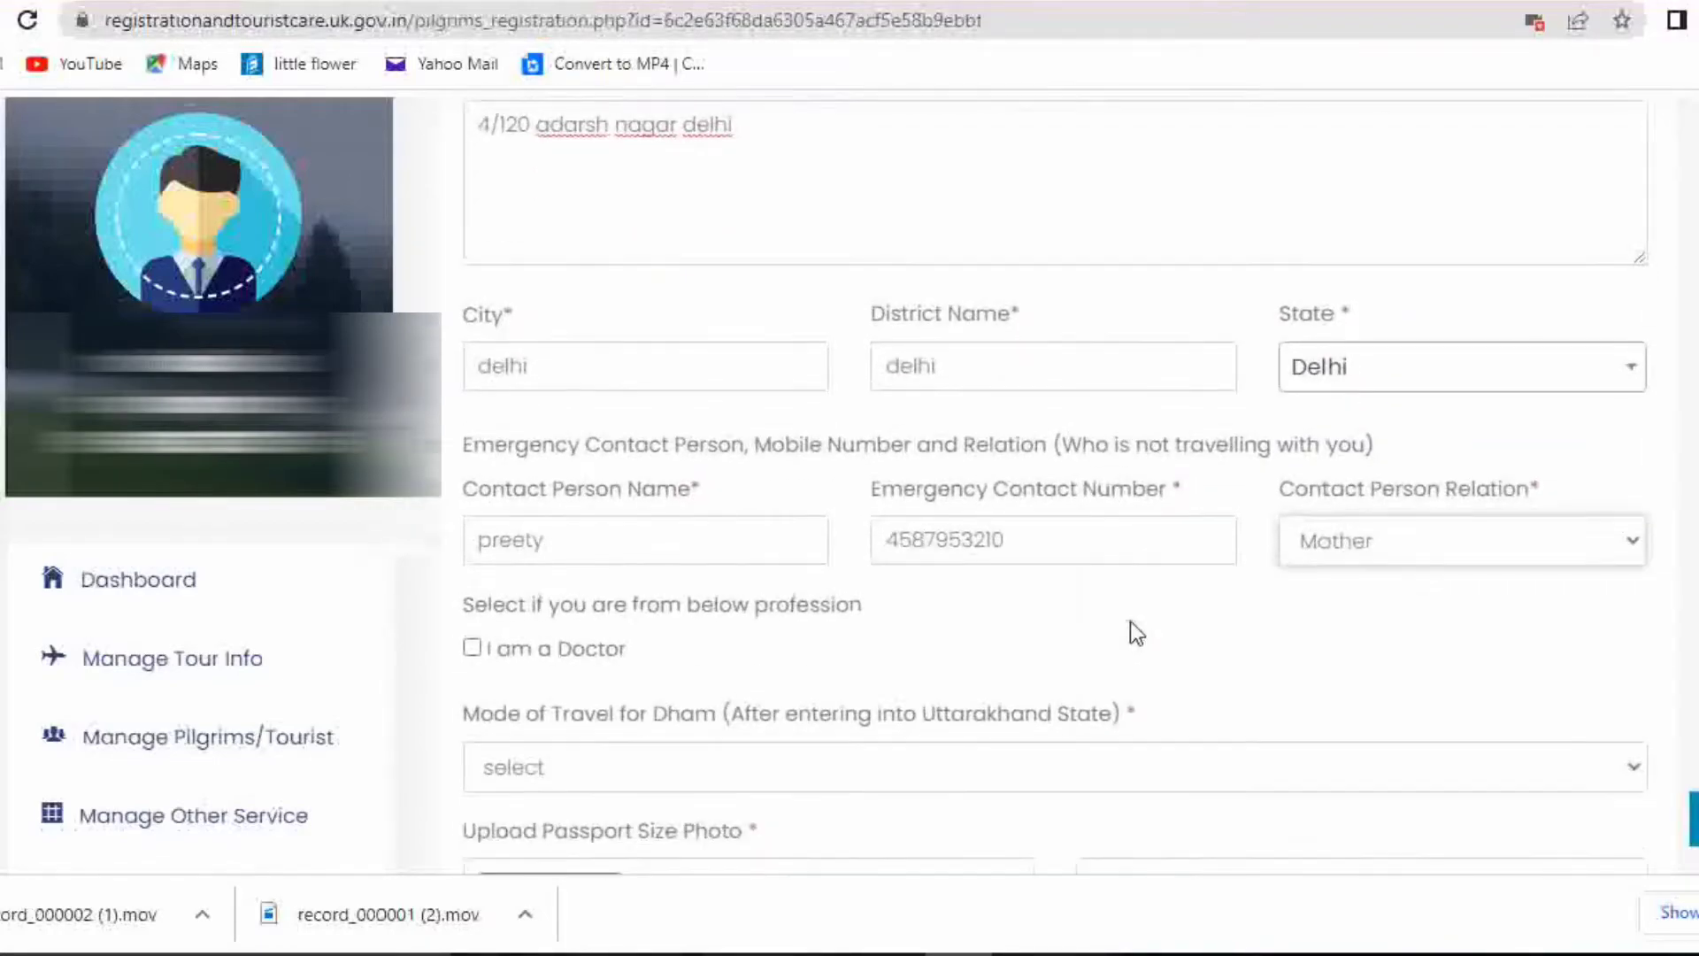
scroll(686, 726, "down", 2)
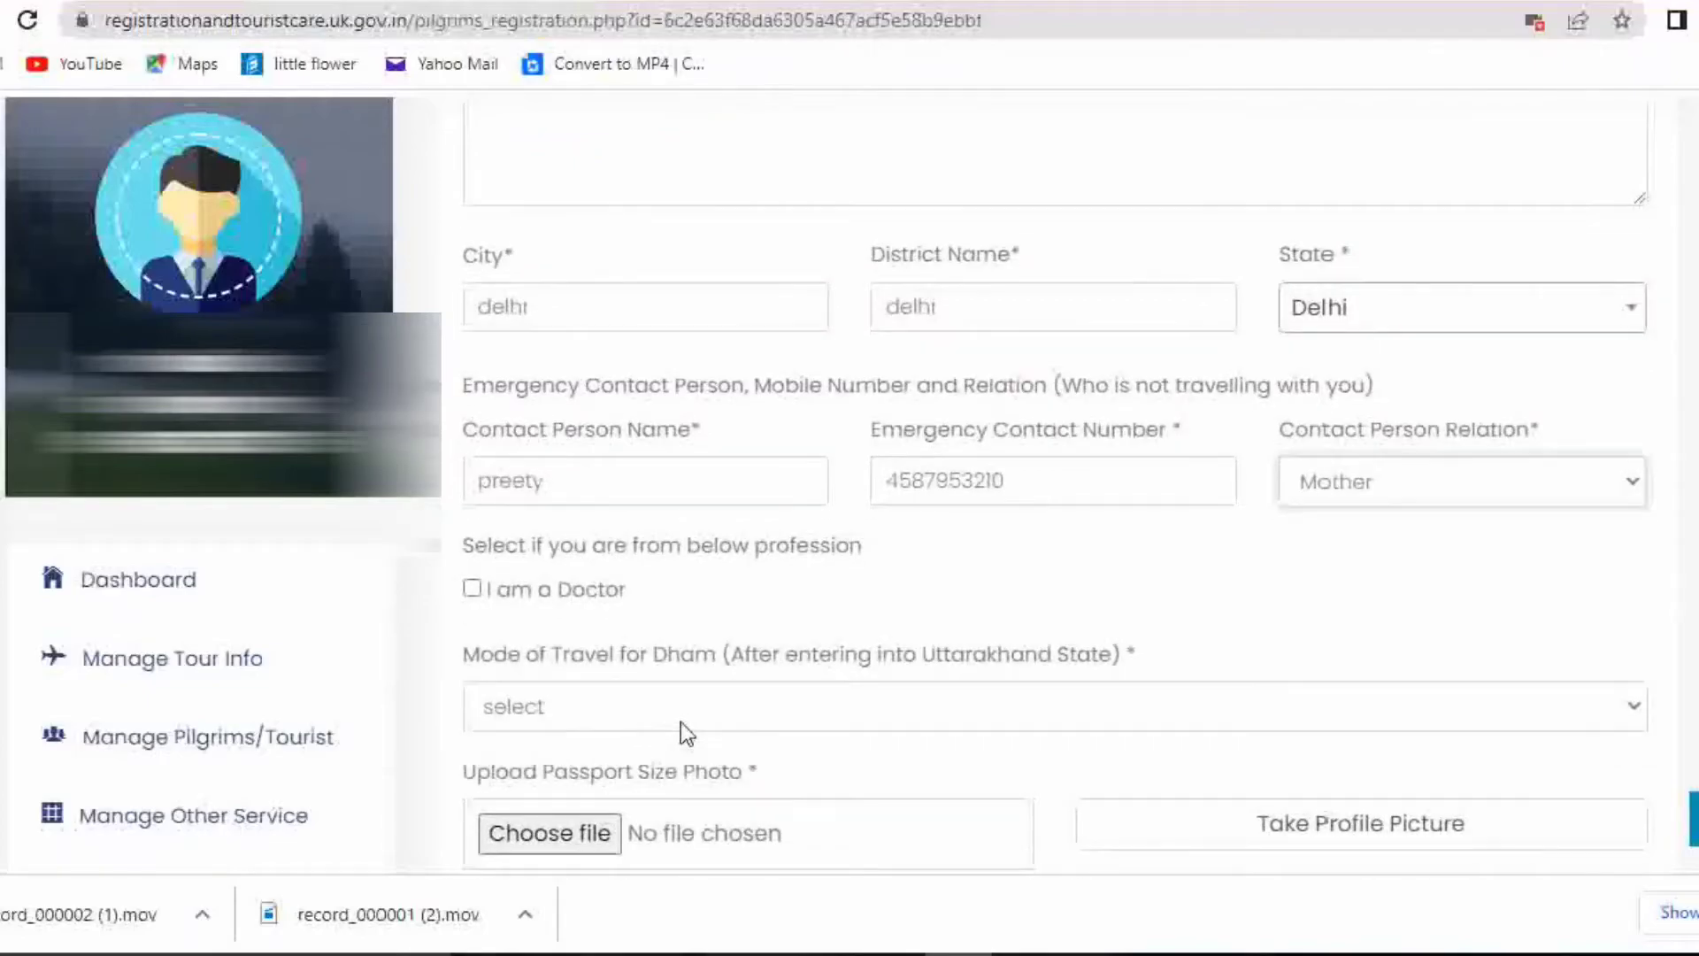
Set Mode of Travel for Dham to Bus/Mini Bus
left_click_drag(463, 544, 556, 542)
left_click(556, 541)
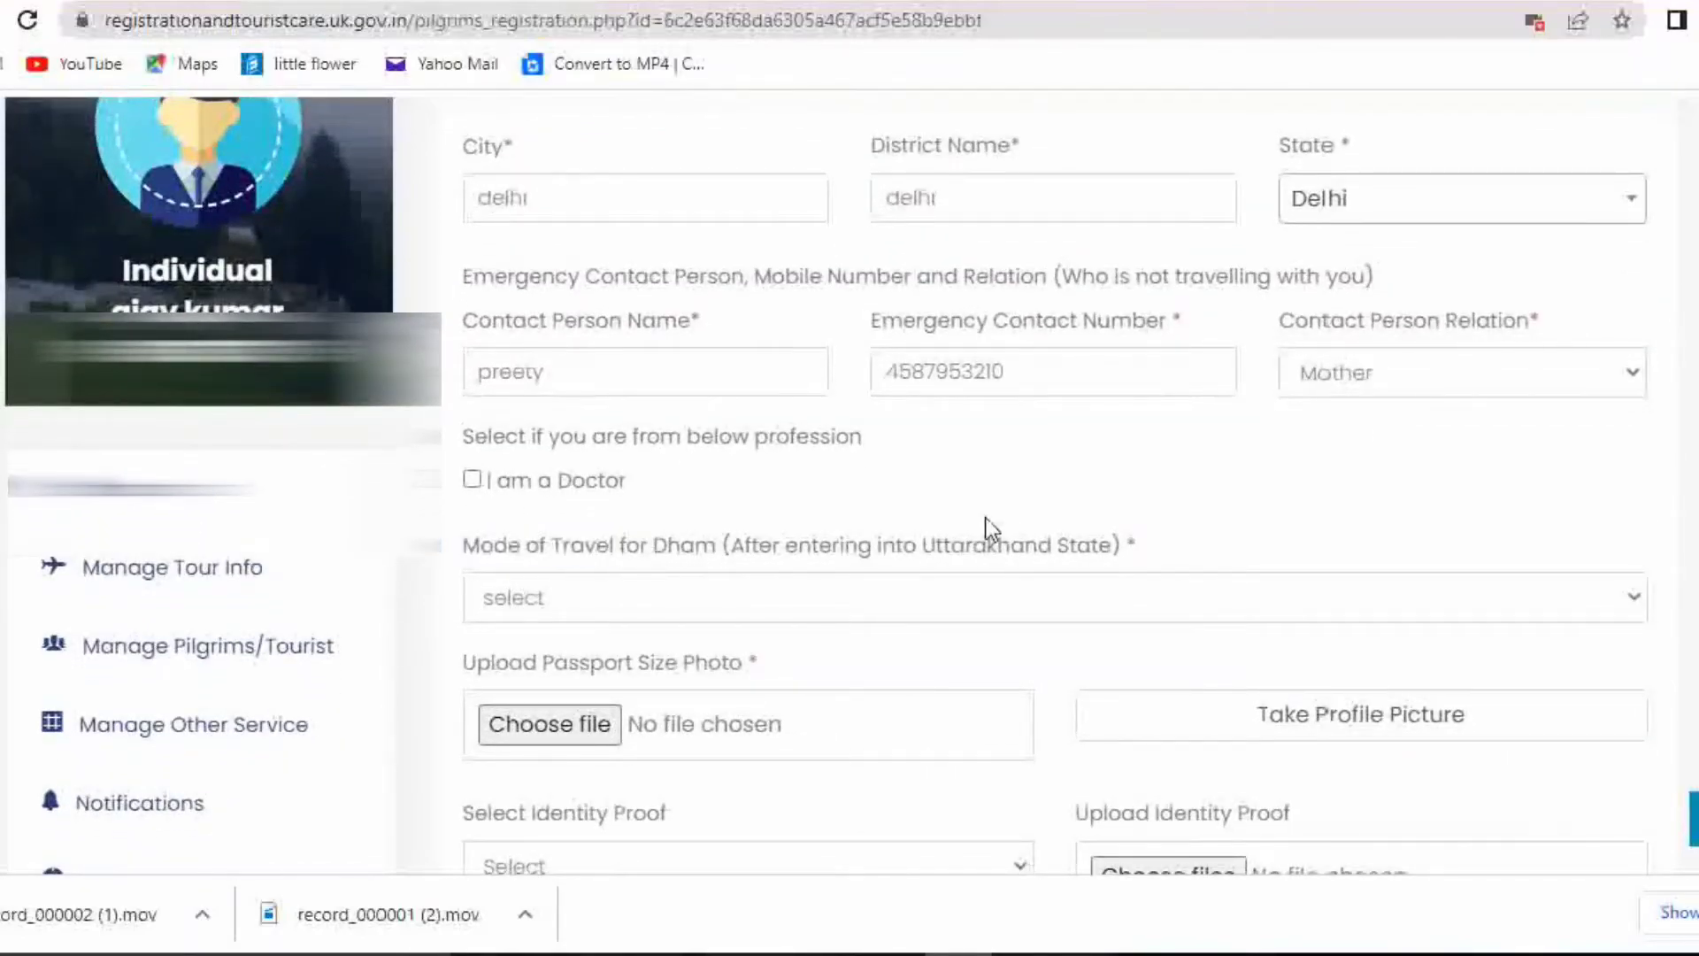
triple_click(1059, 531)
left_click(773, 607)
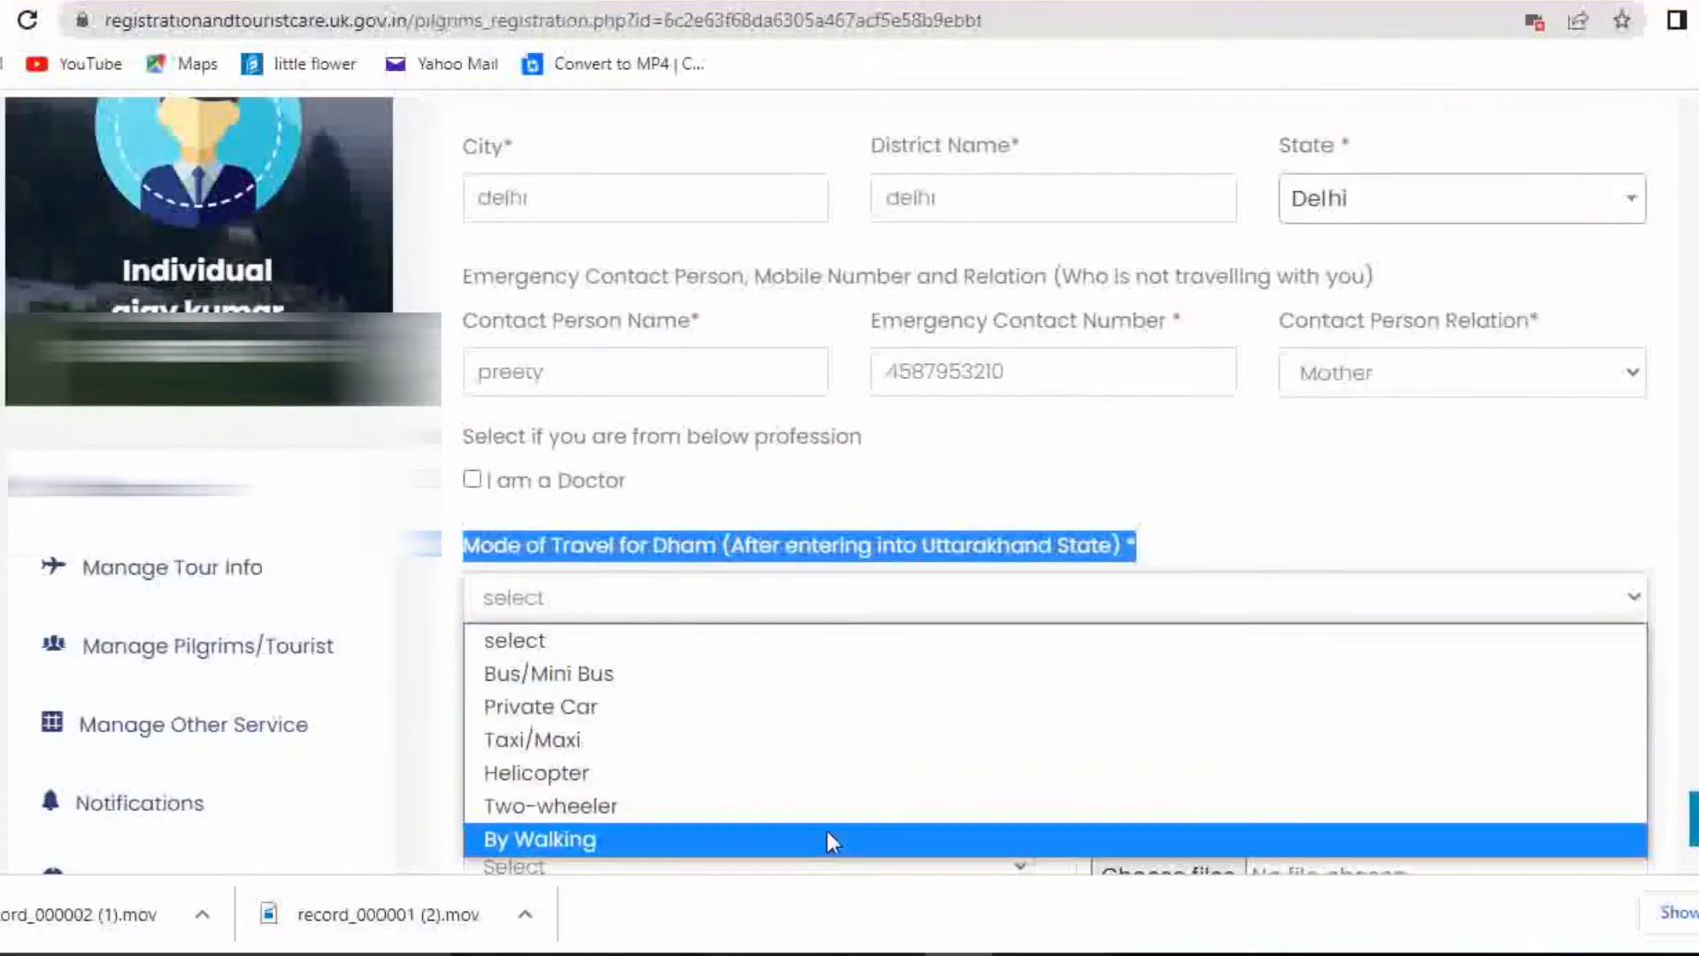
left_click(825, 677)
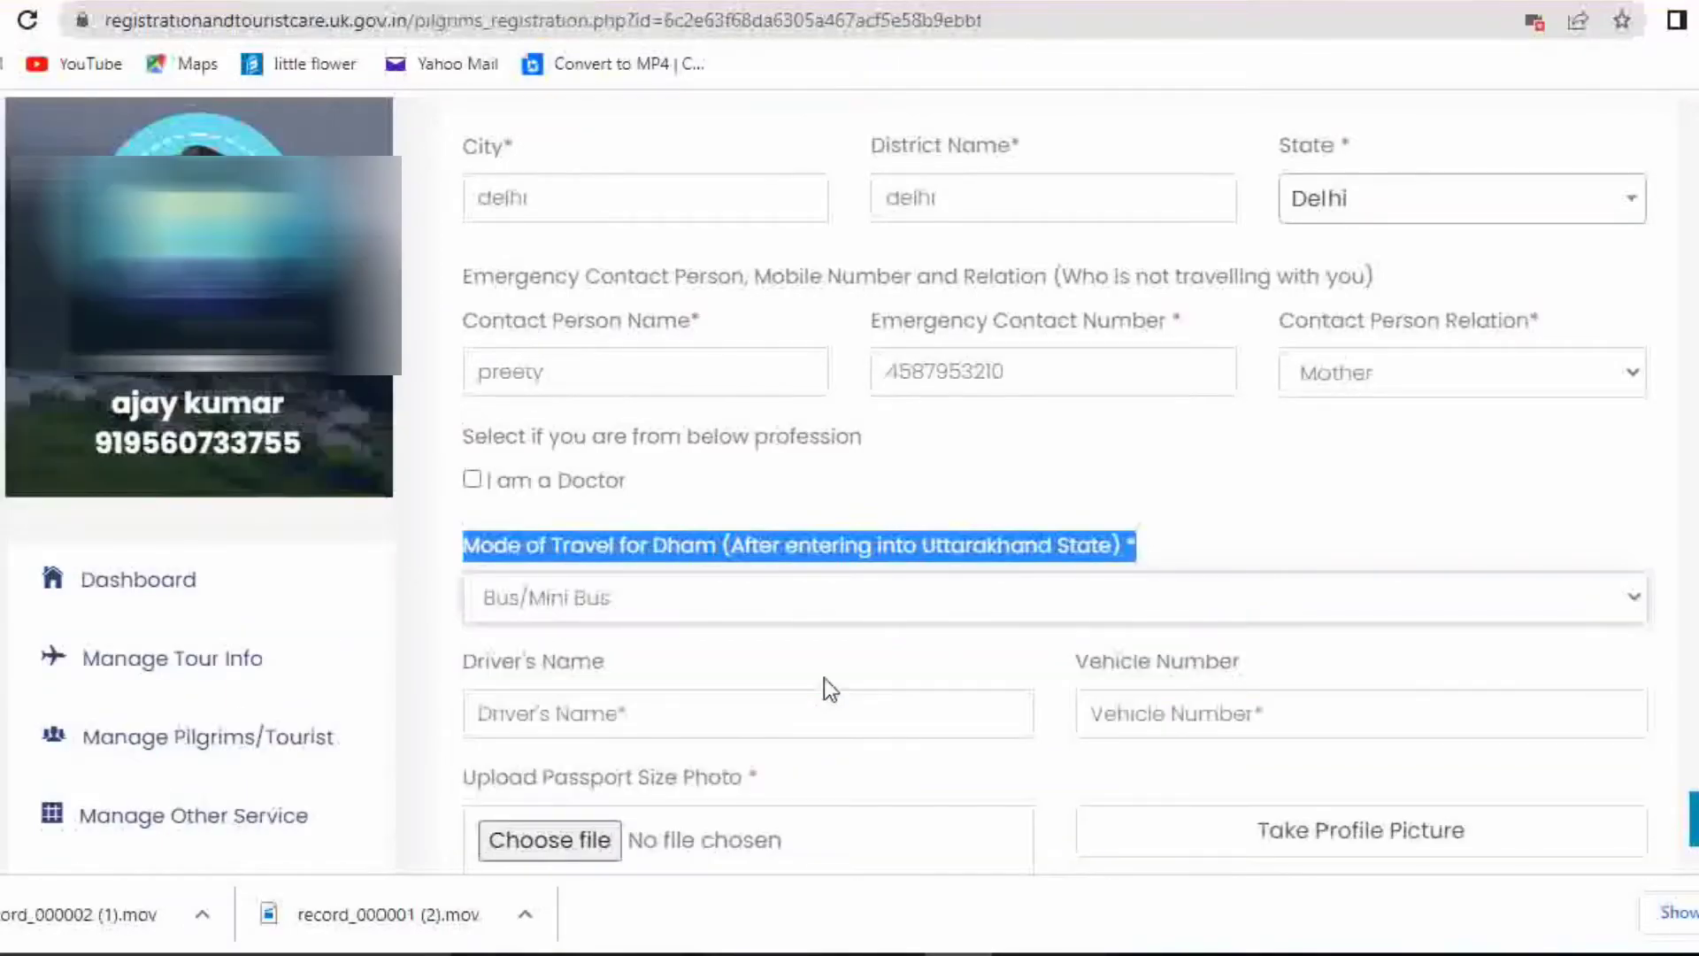
scroll(863, 680, "down", 2)
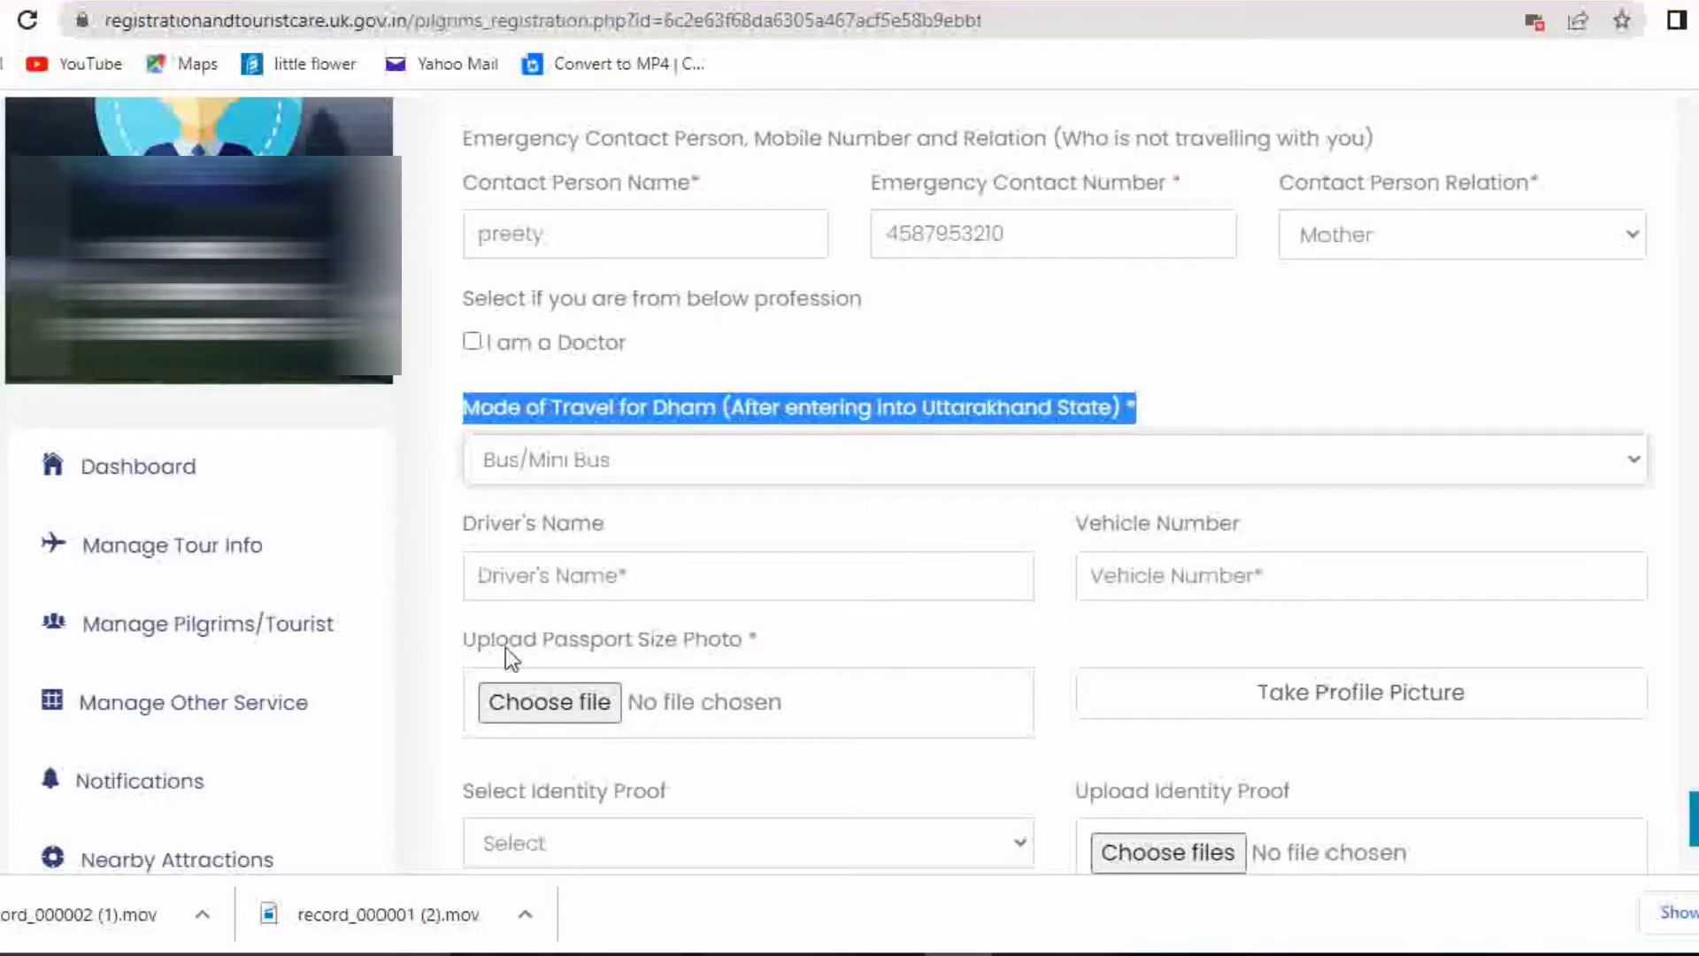
Upload Photo.jpg as the passport-size photo
left_click(644, 571)
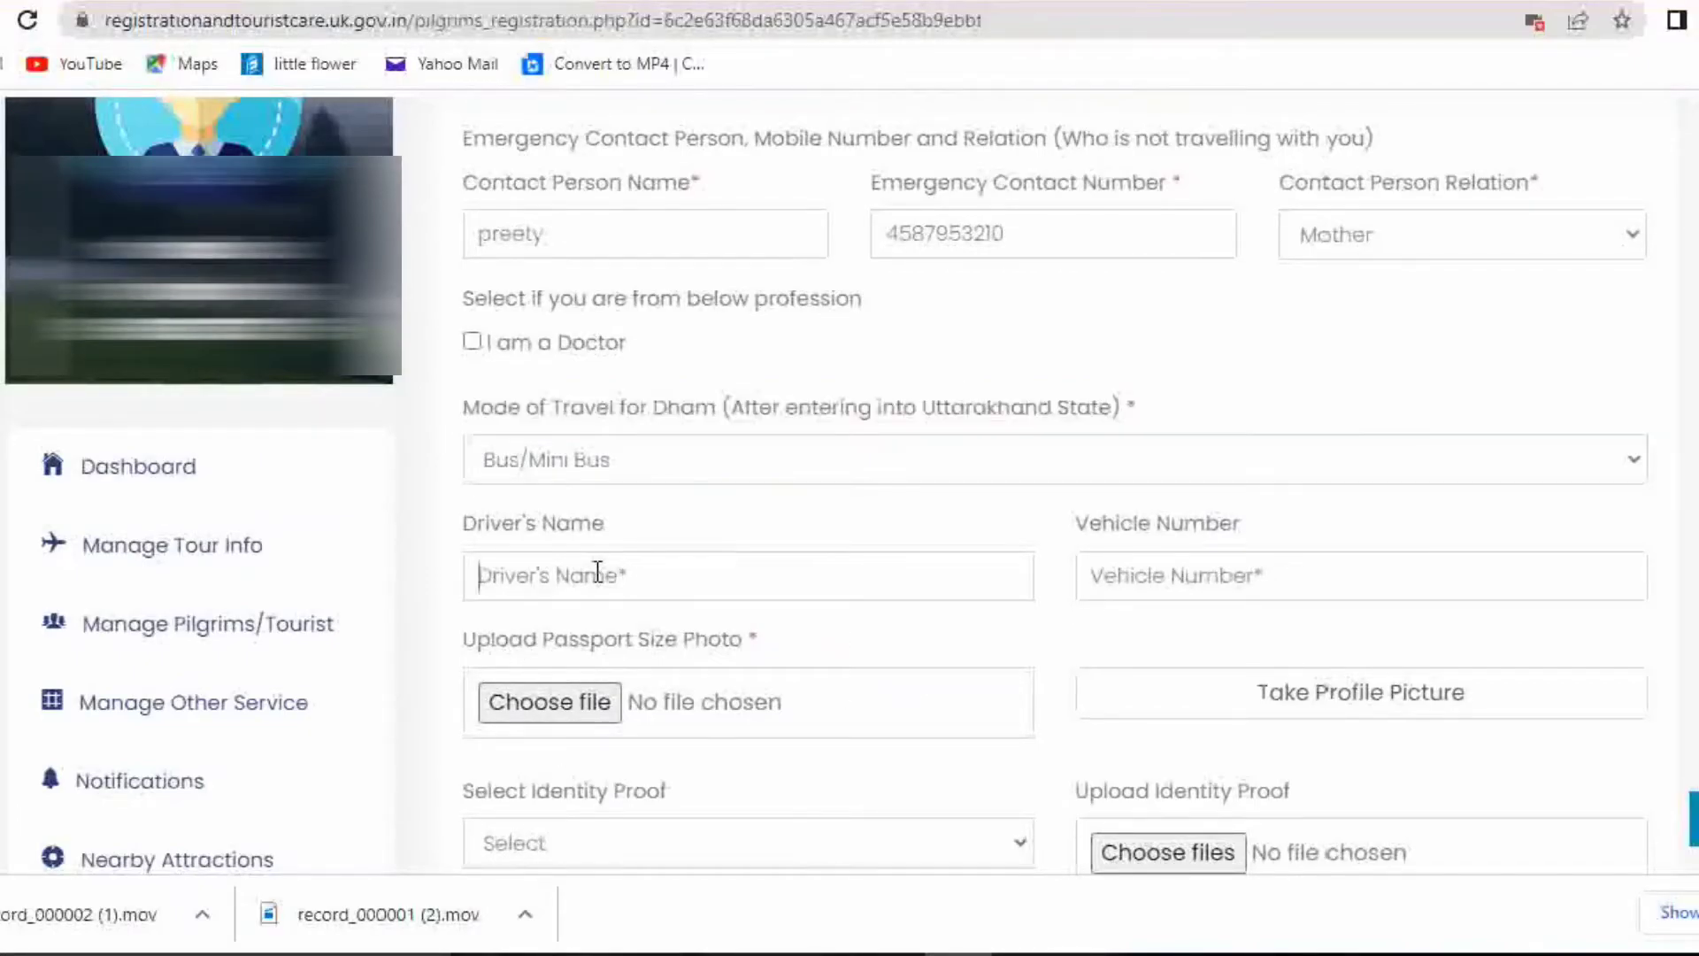
left_click(552, 698)
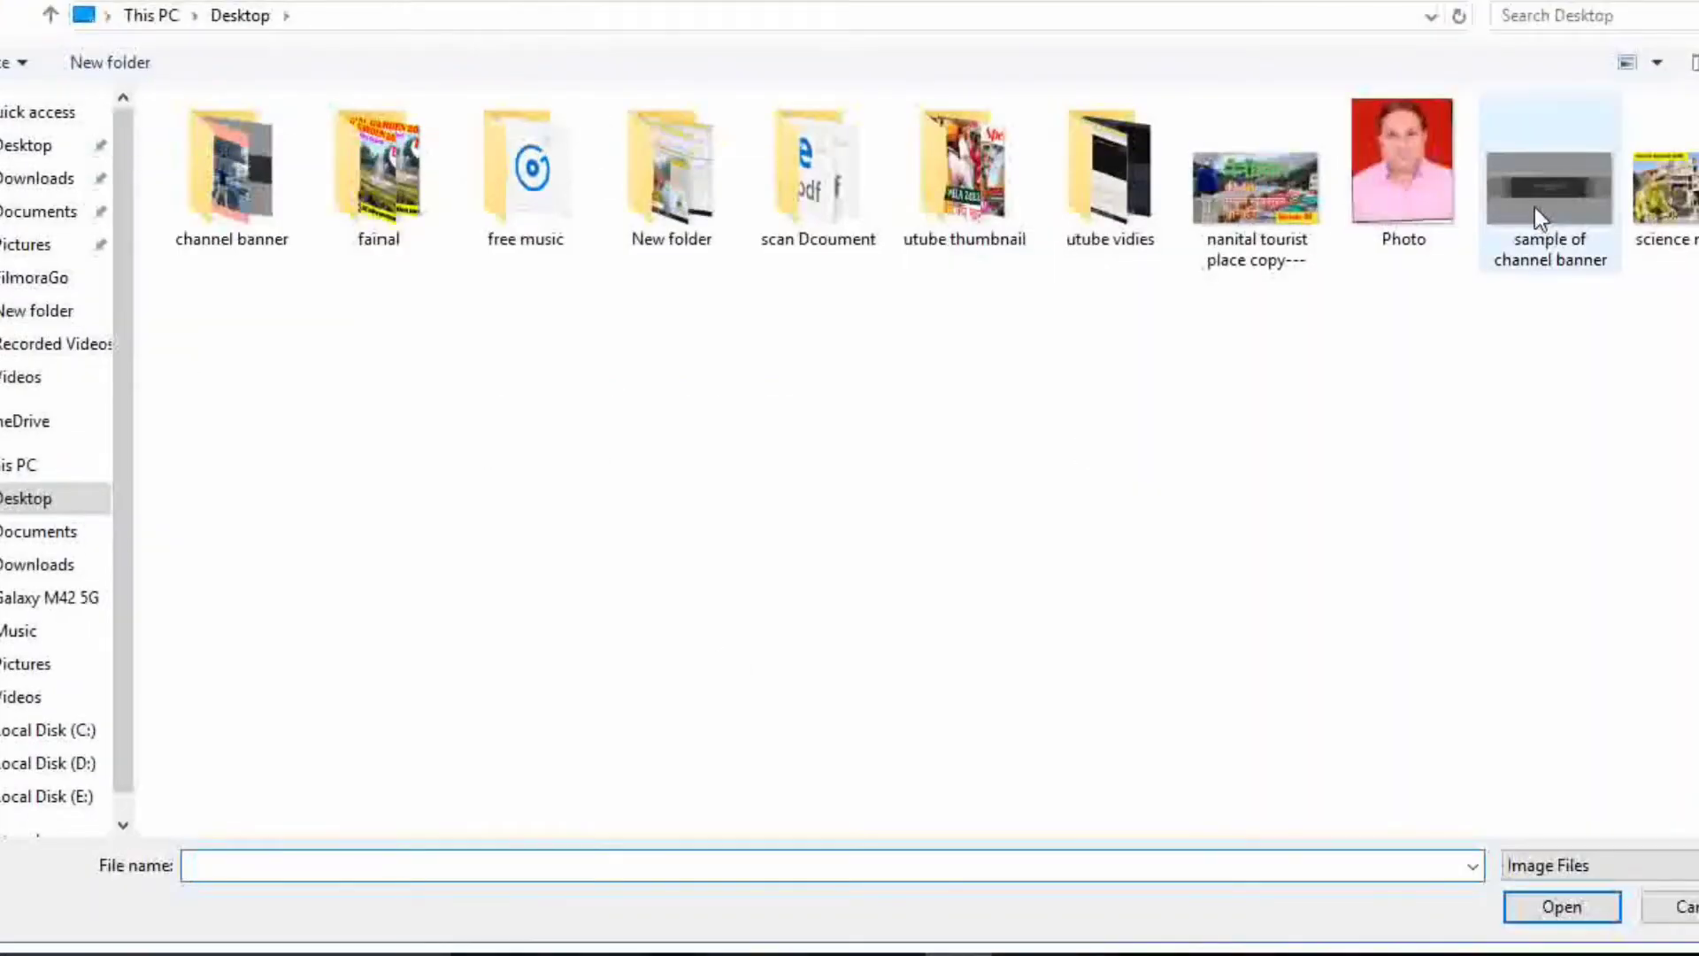
left_click(1458, 204)
left_click(1561, 907)
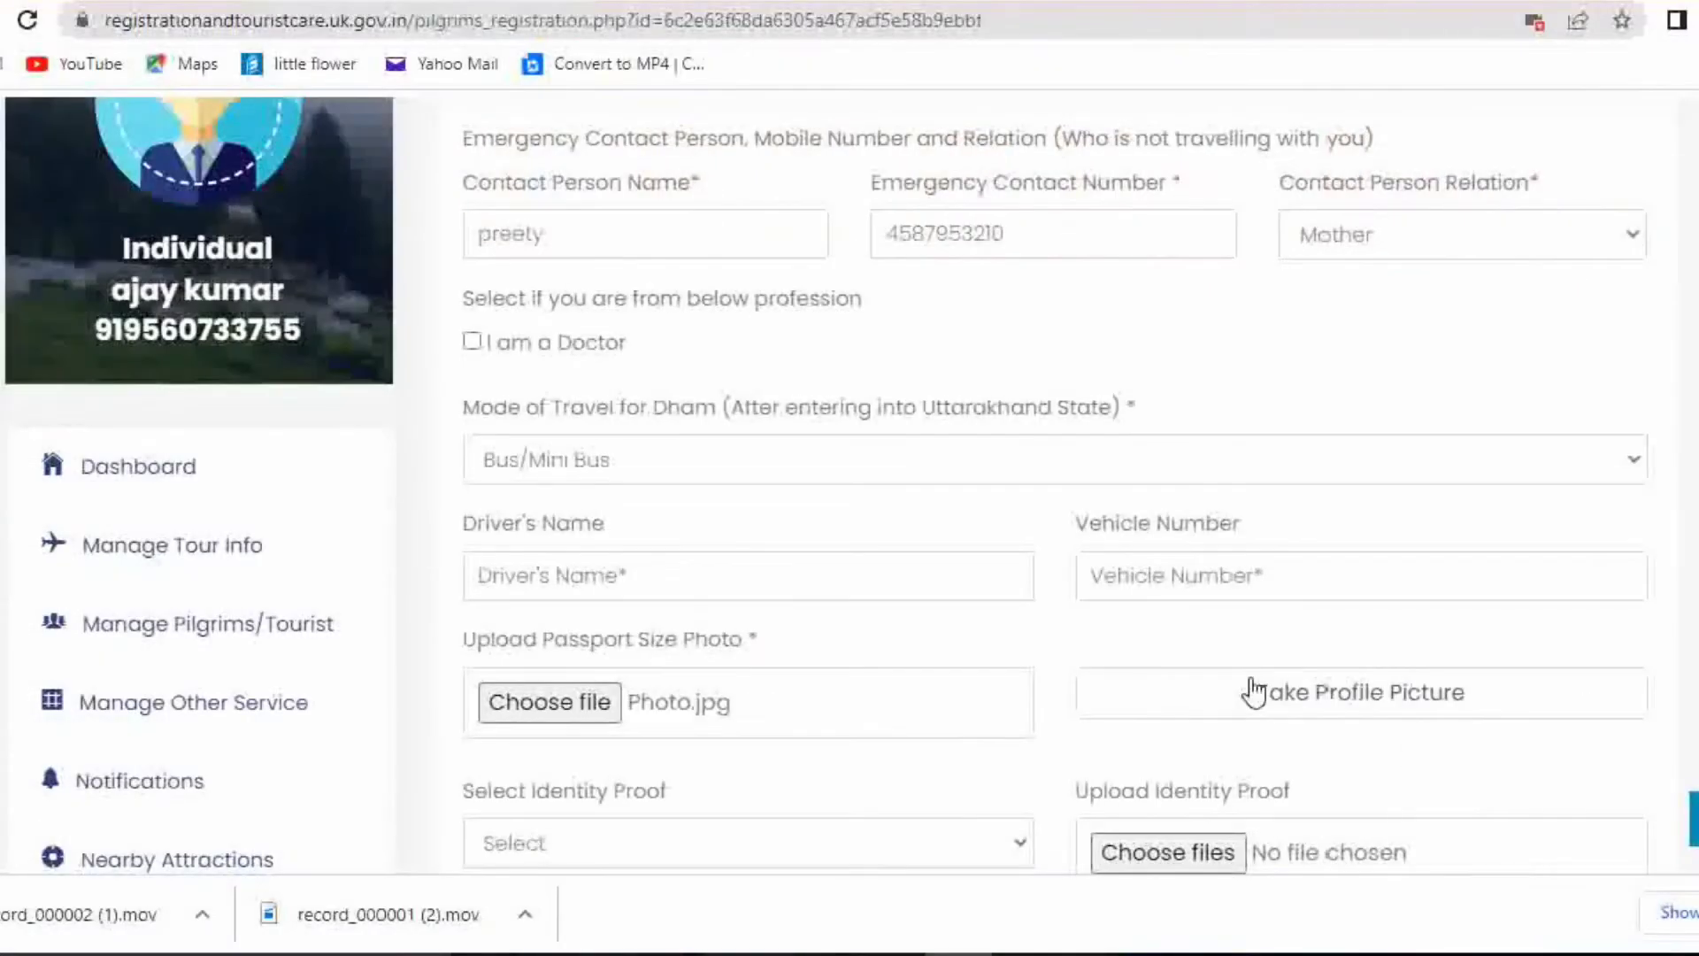
scroll(1332, 704, "down", 2)
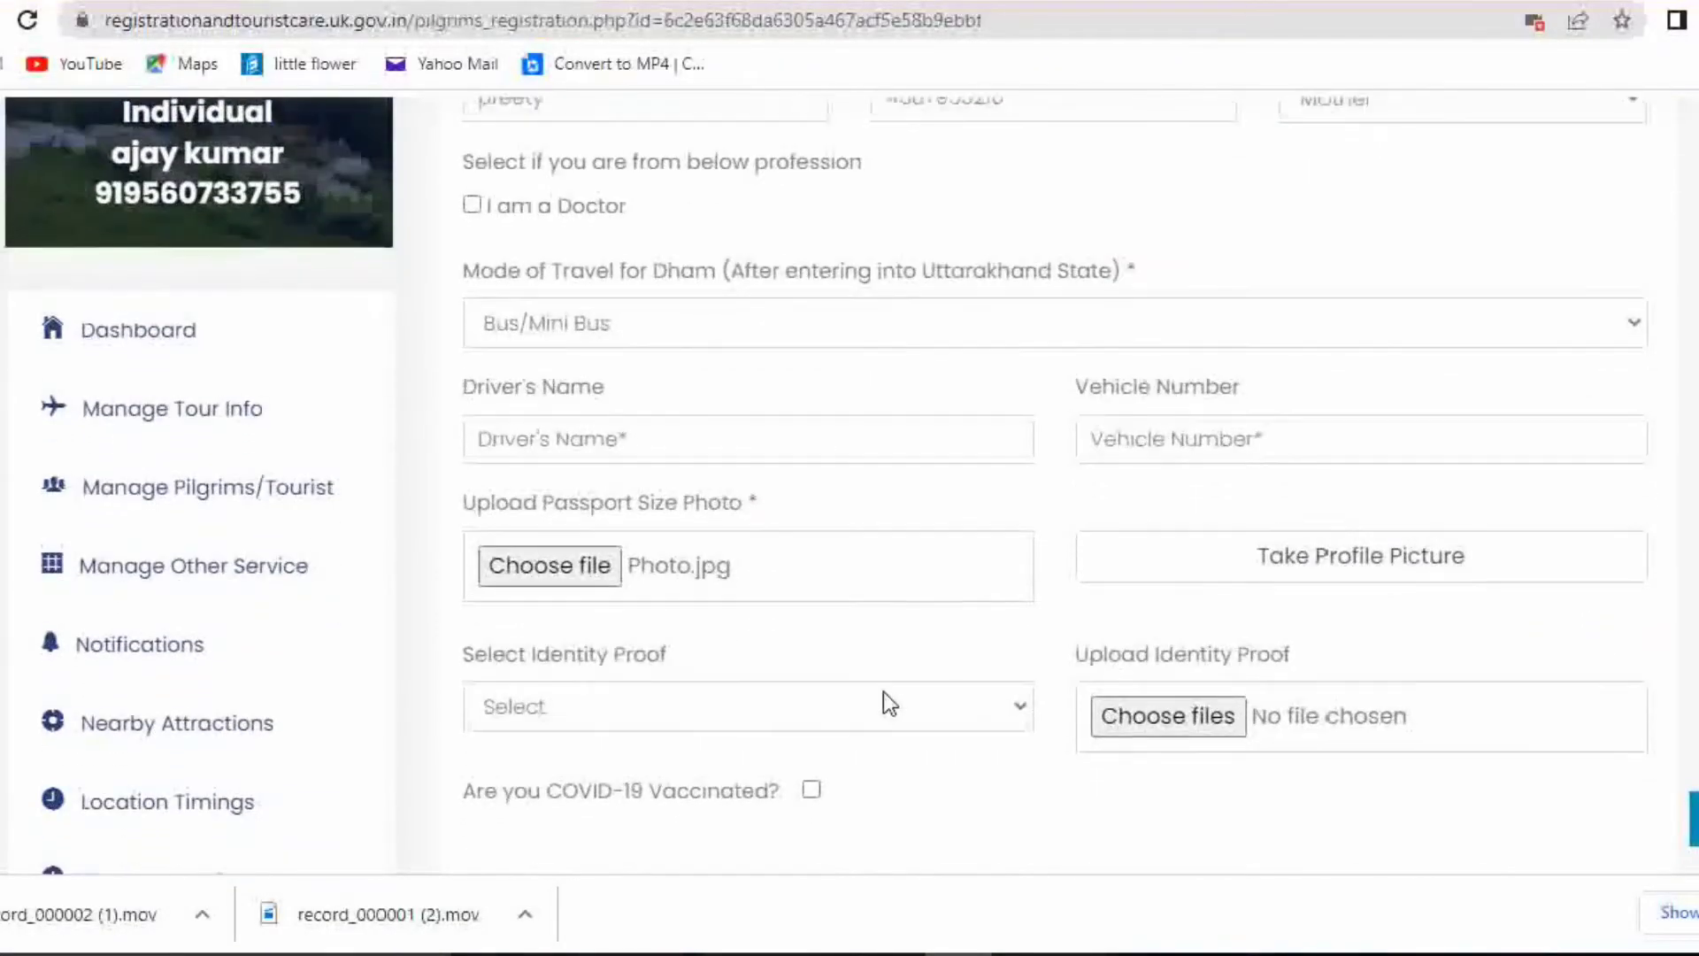
Select Aadhar Card as identity proof and tick COVID-19 Vaccinated
left_click(837, 706)
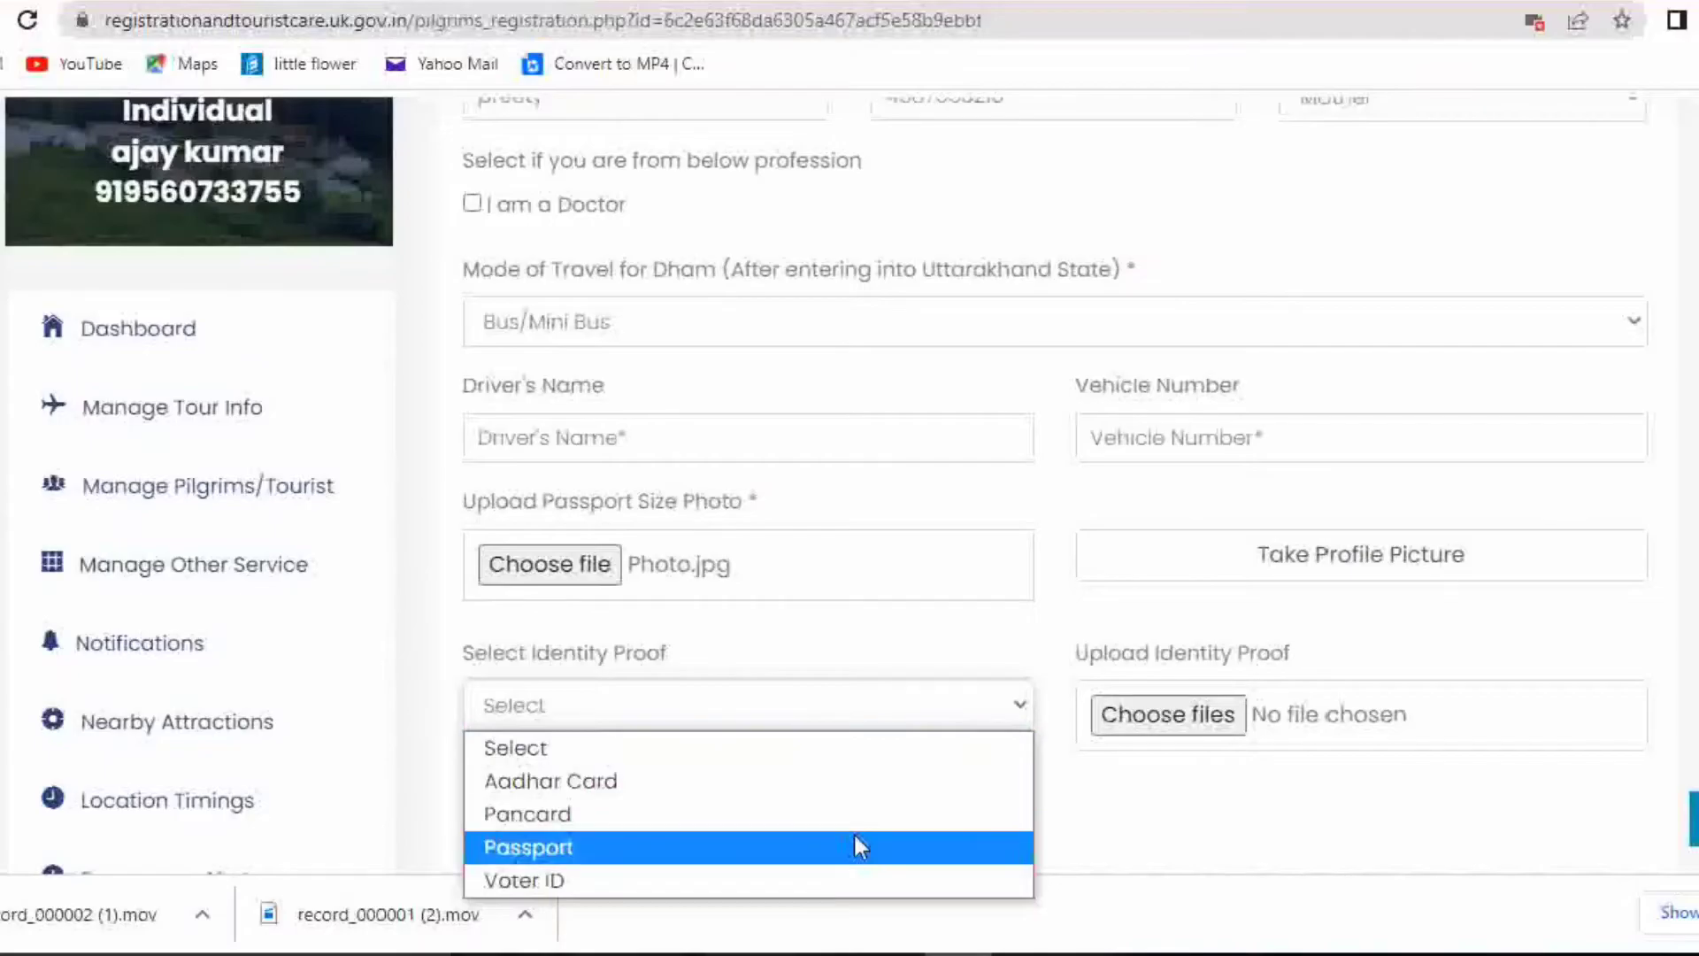
left_click(867, 784)
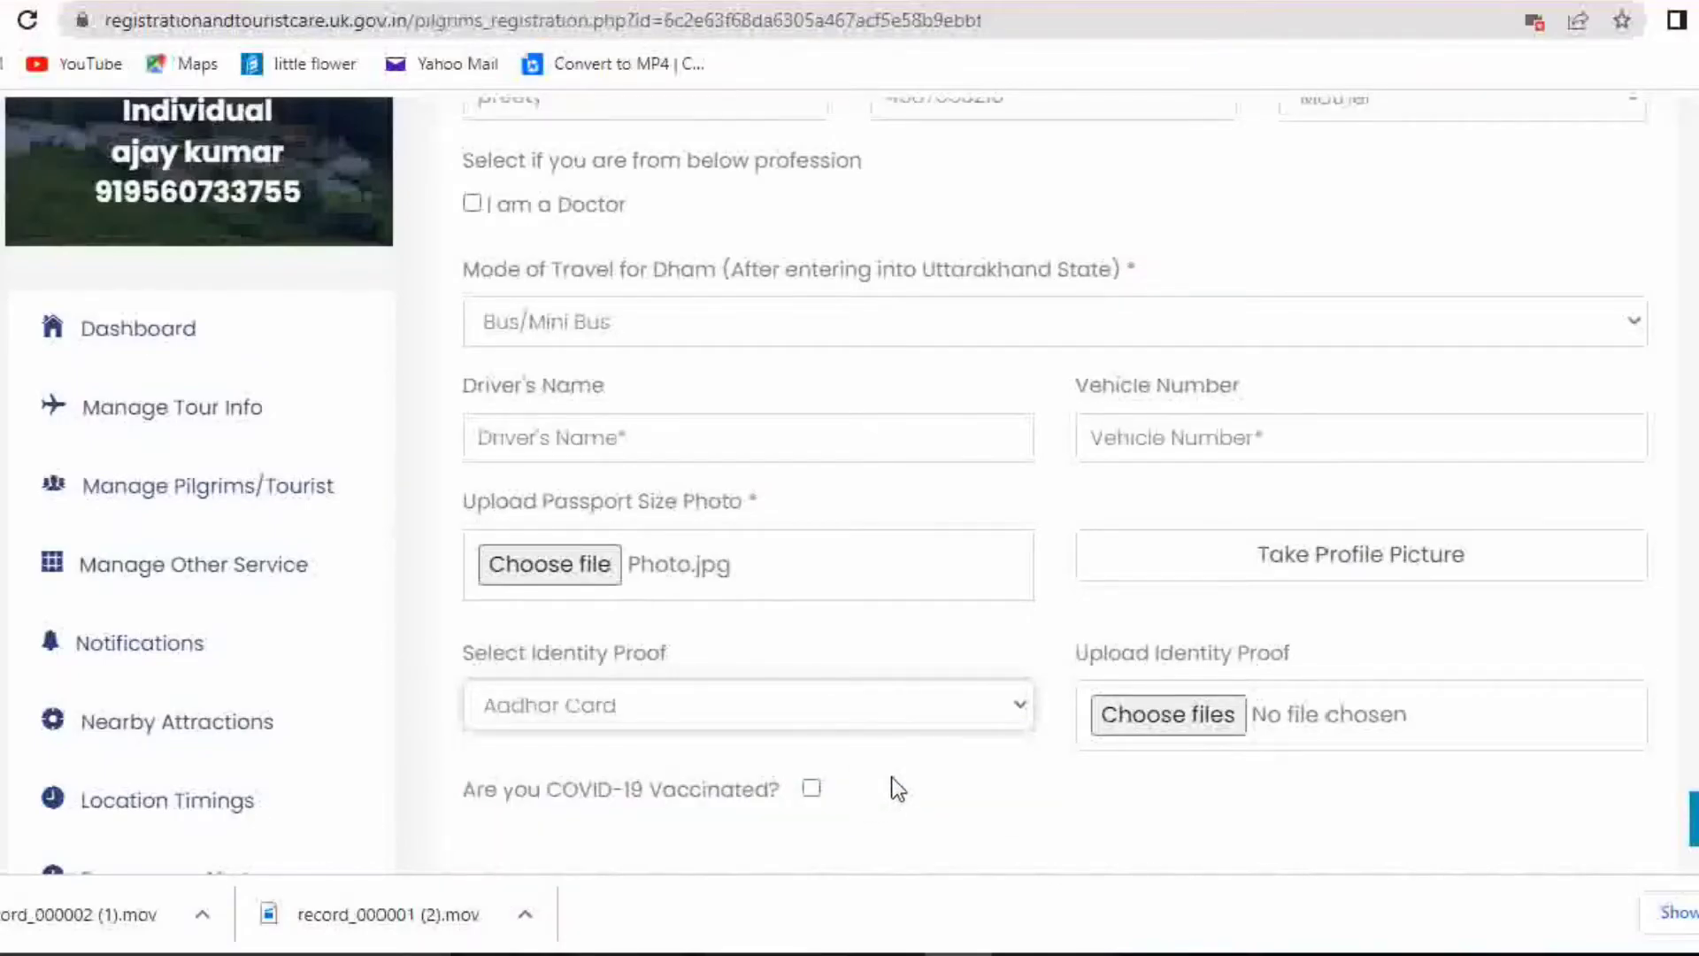
scroll(918, 724, "down", 2)
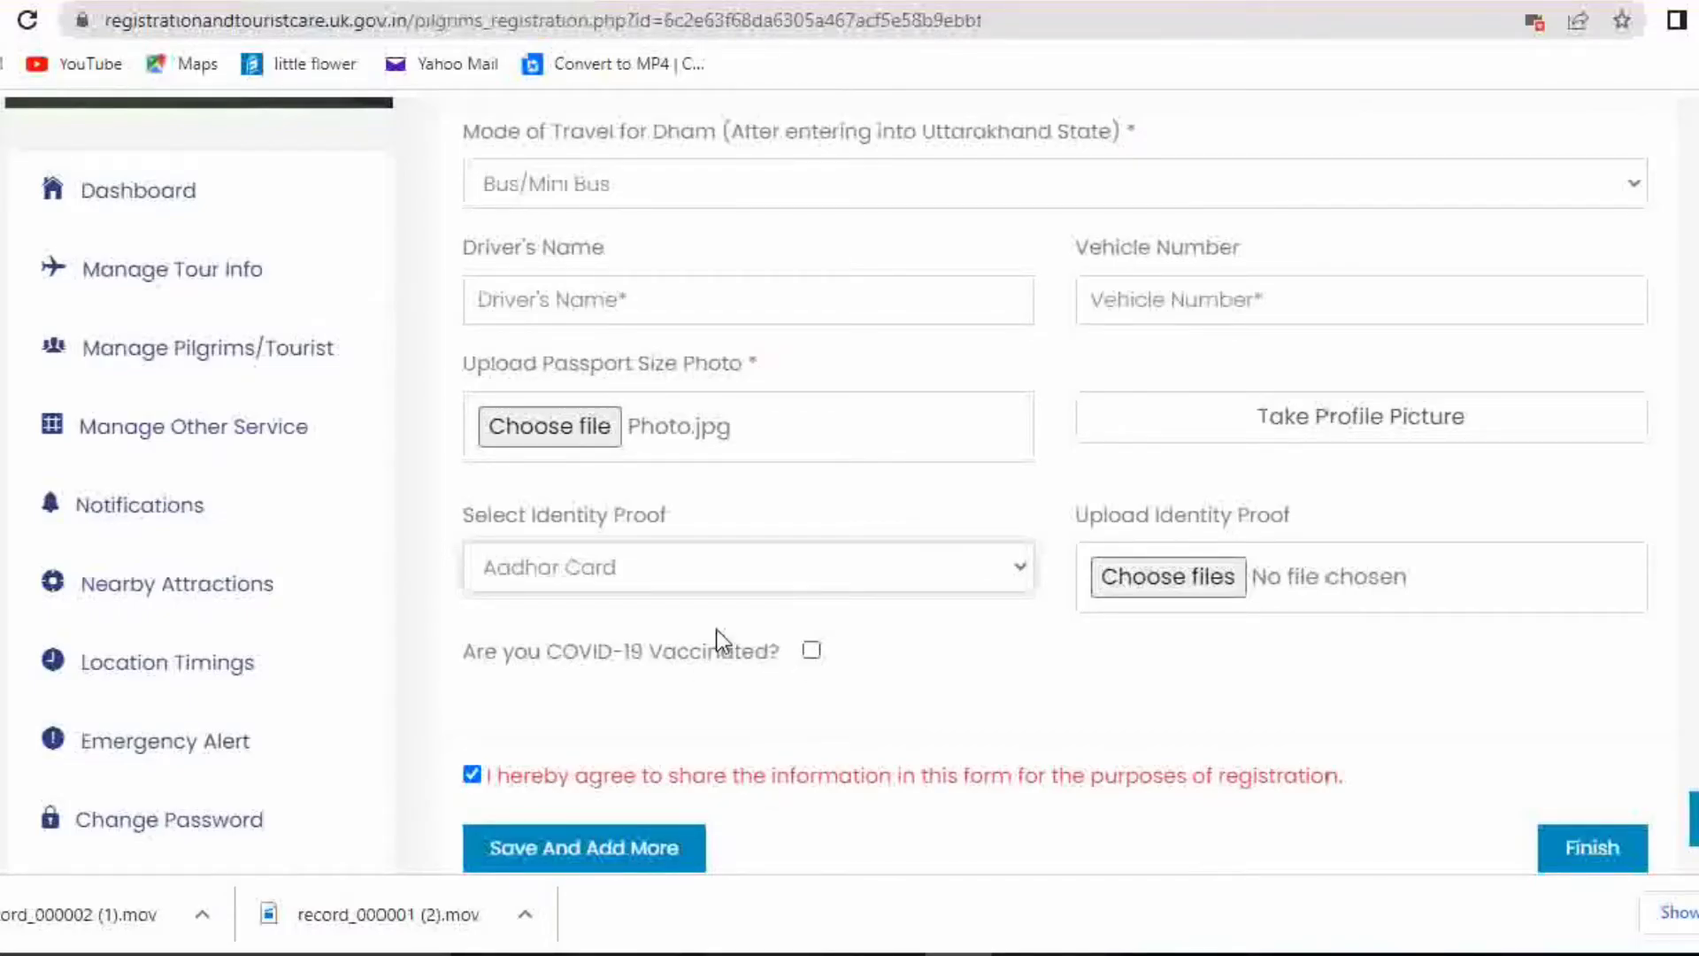
left_click_drag(471, 646, 759, 660)
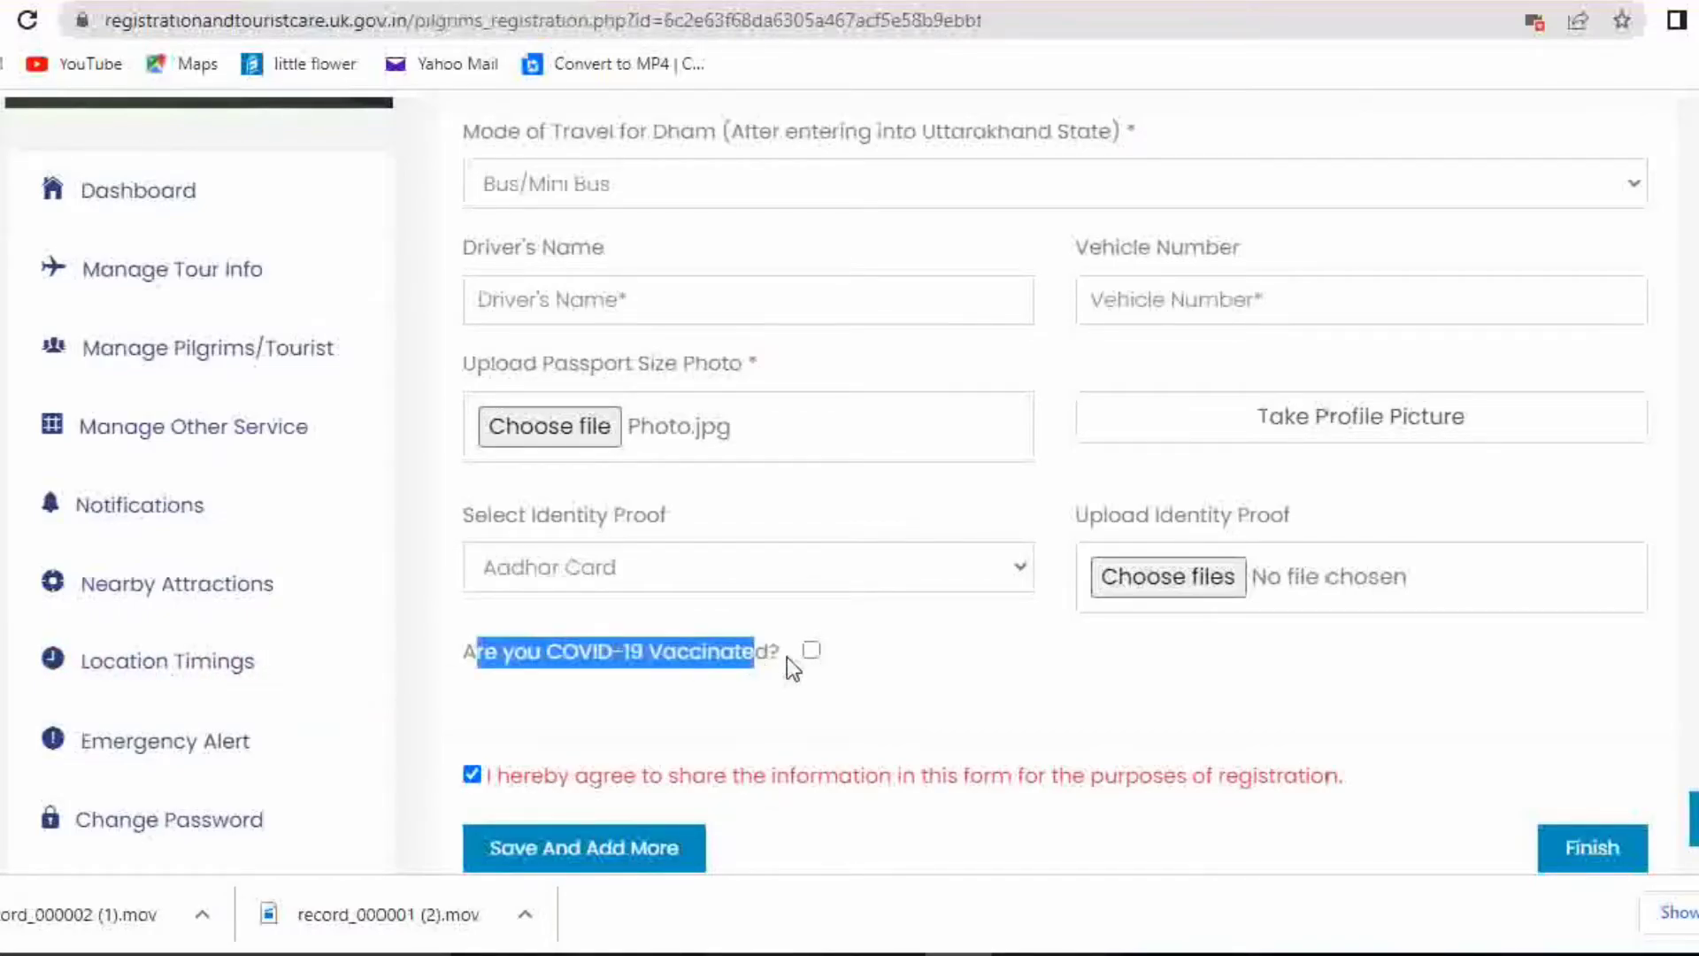
left_click(569, 648)
left_click_drag(449, 650, 772, 656)
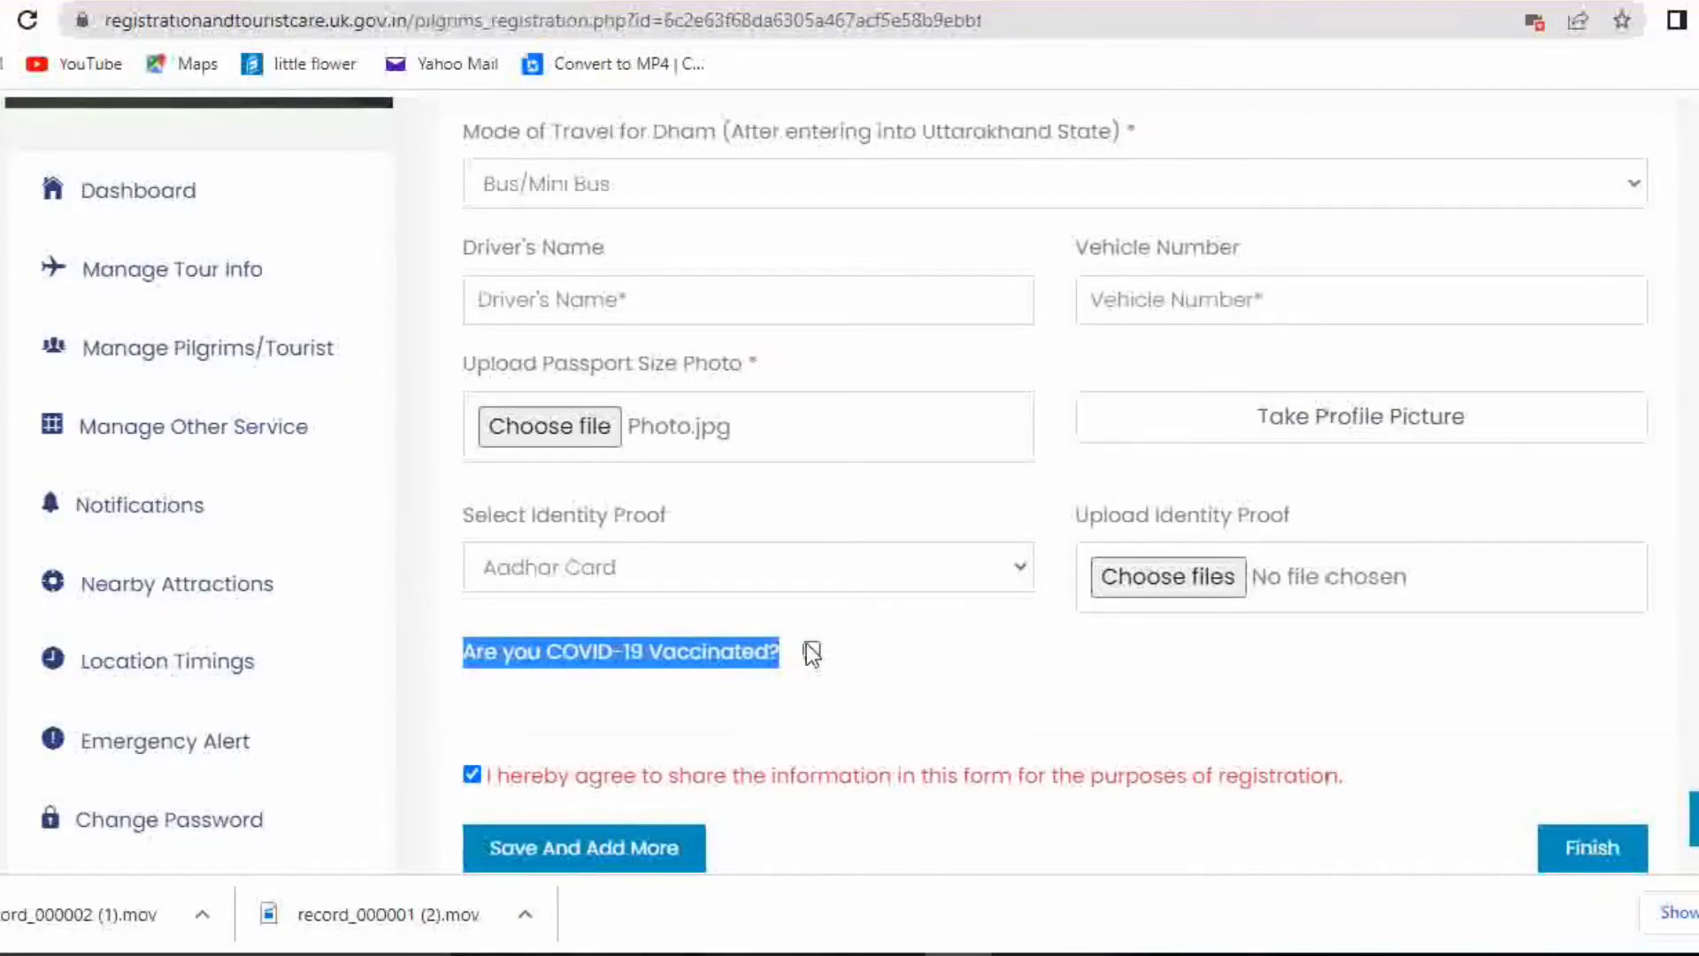
left_click(811, 653)
scroll(893, 663, "down", 2)
Paste the vaccination certificate reference ID into the Certificate Reference ID field
left_click(729, 633)
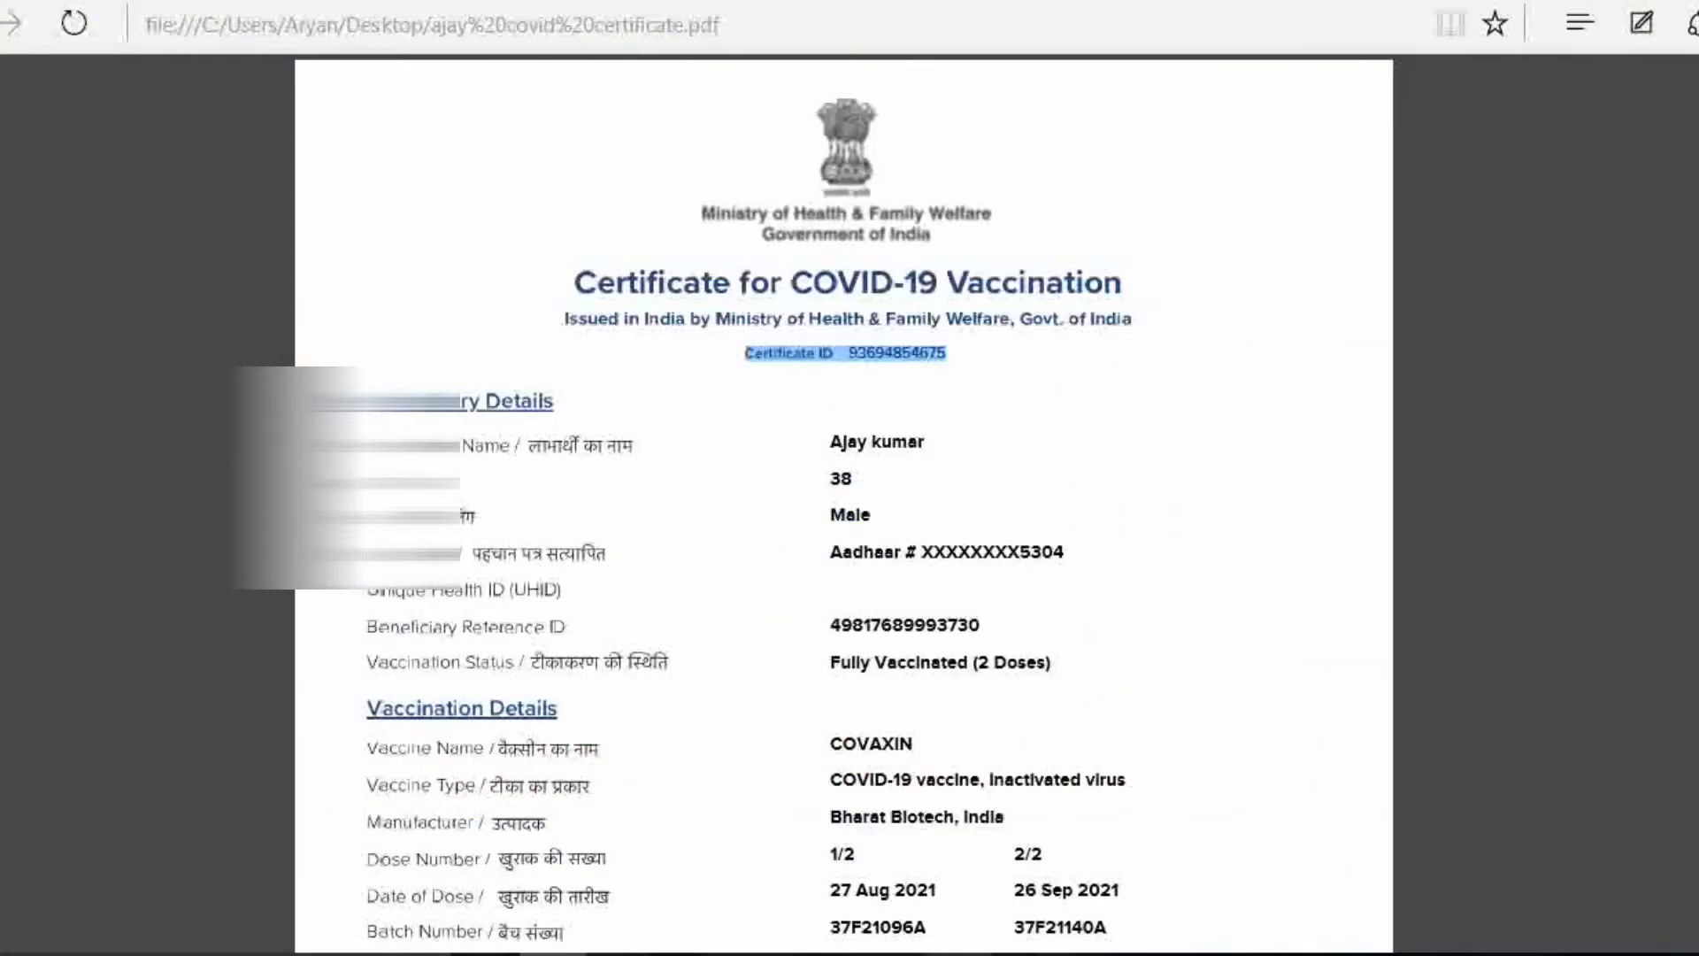
left_click(948, 841)
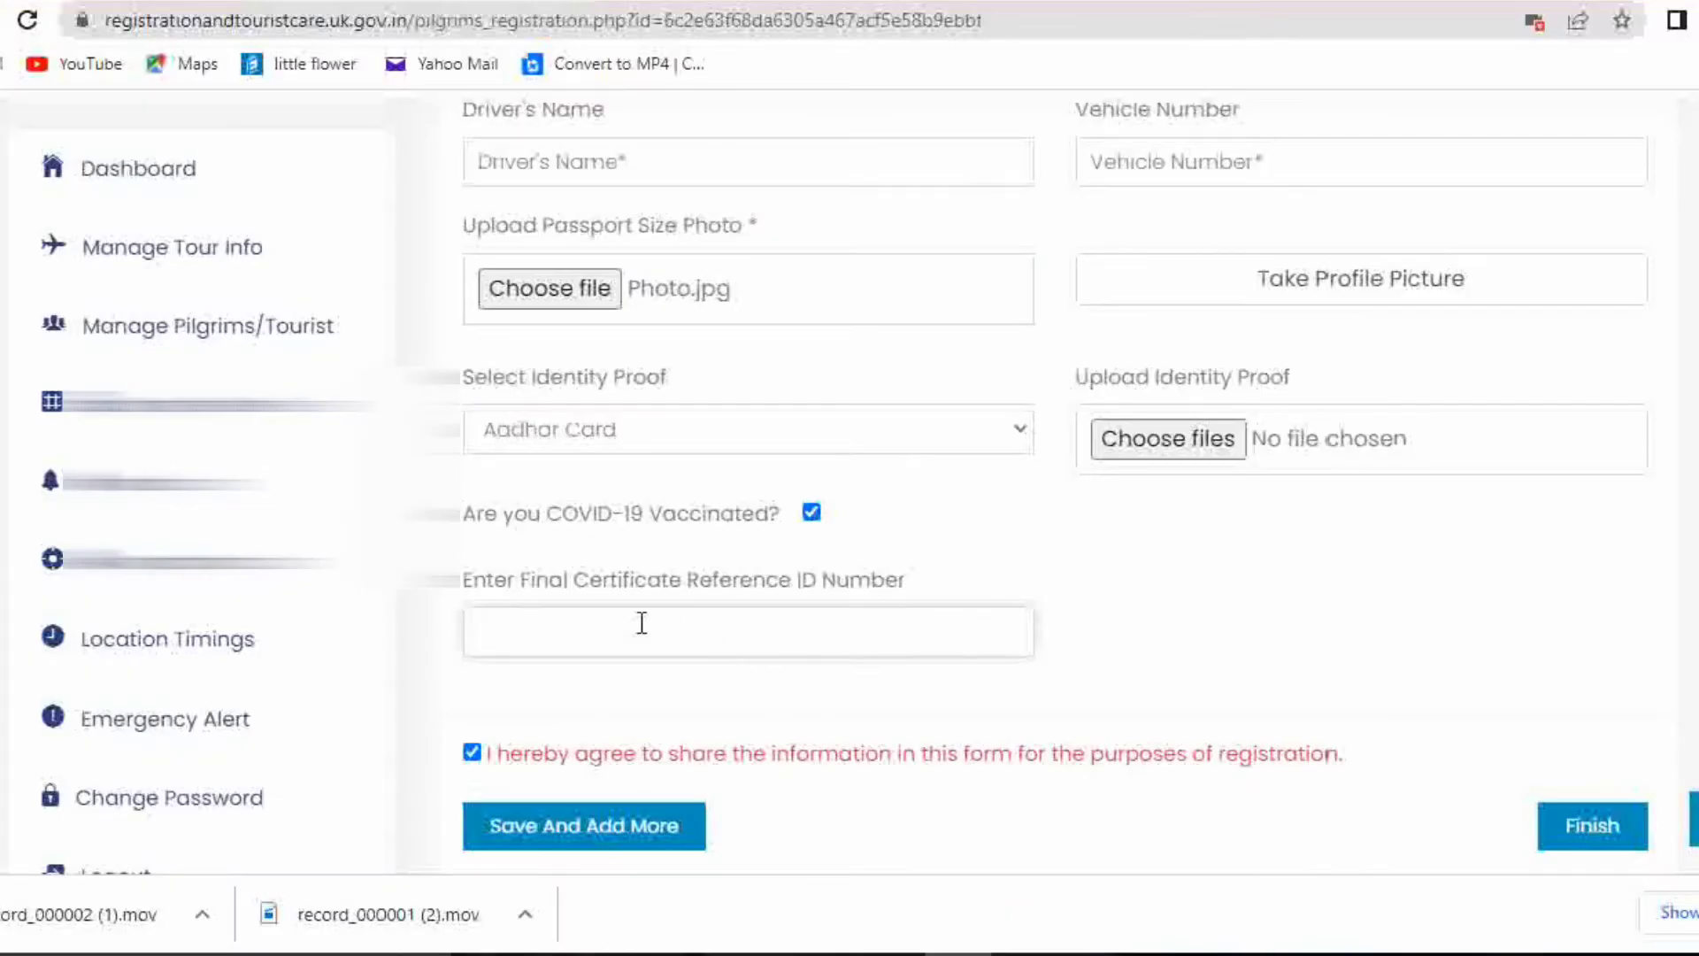
right_click(647, 628)
left_click(699, 518)
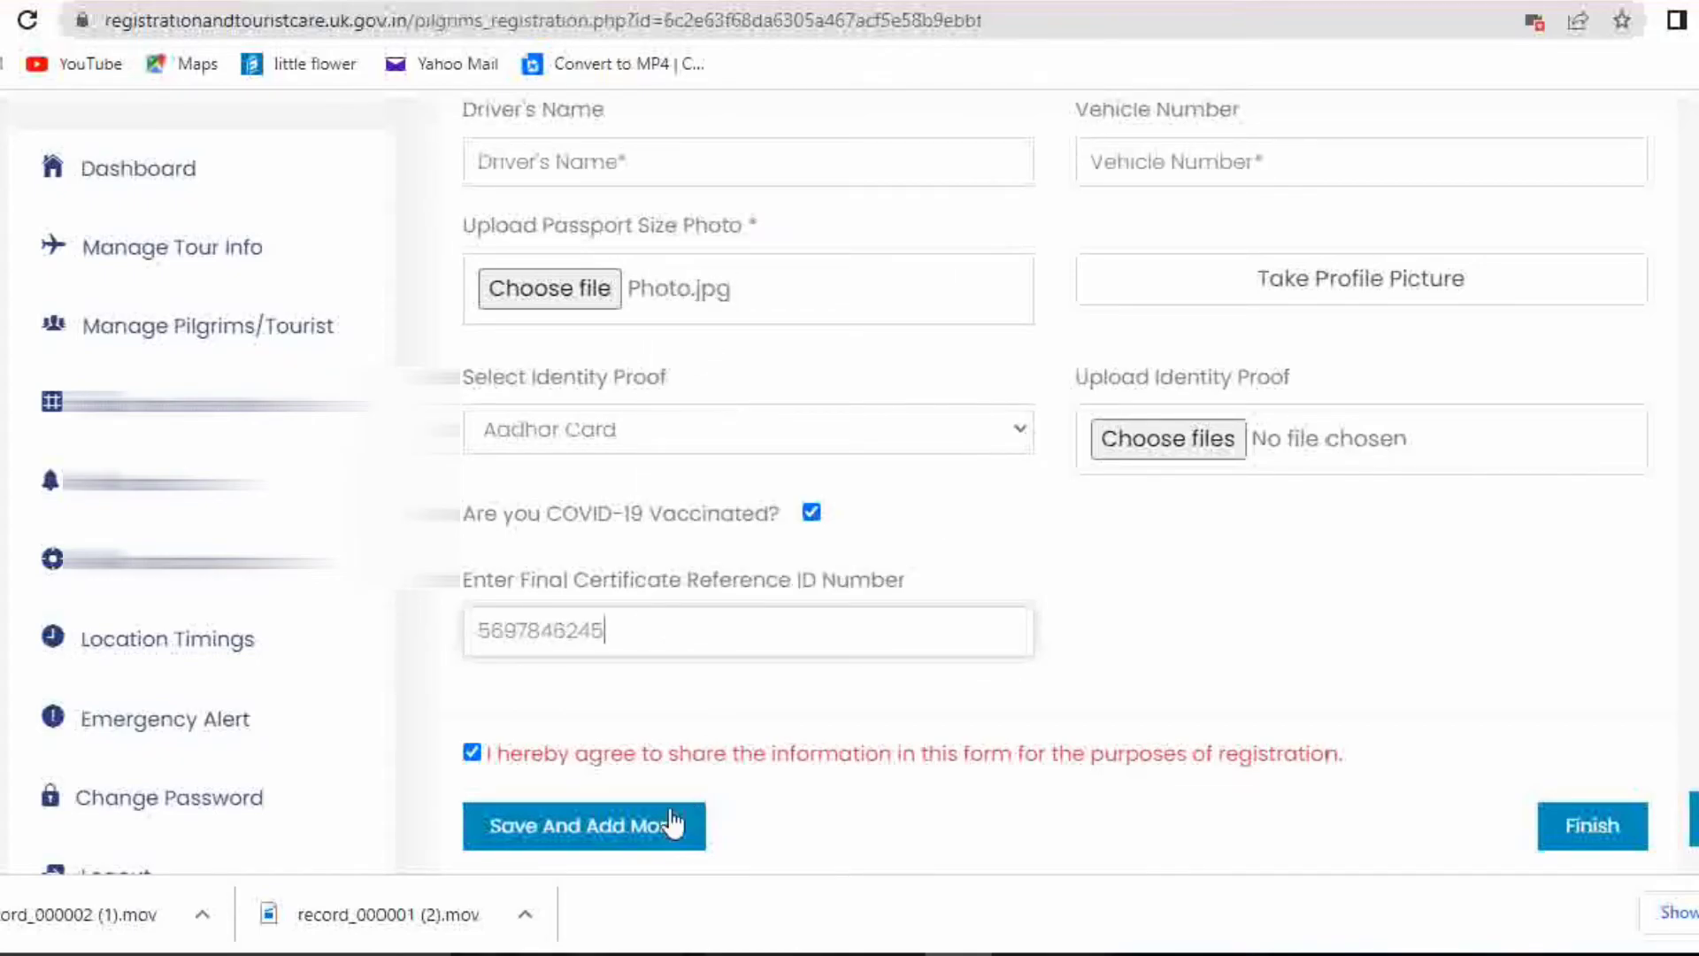
scroll(642, 779, "down", 2)
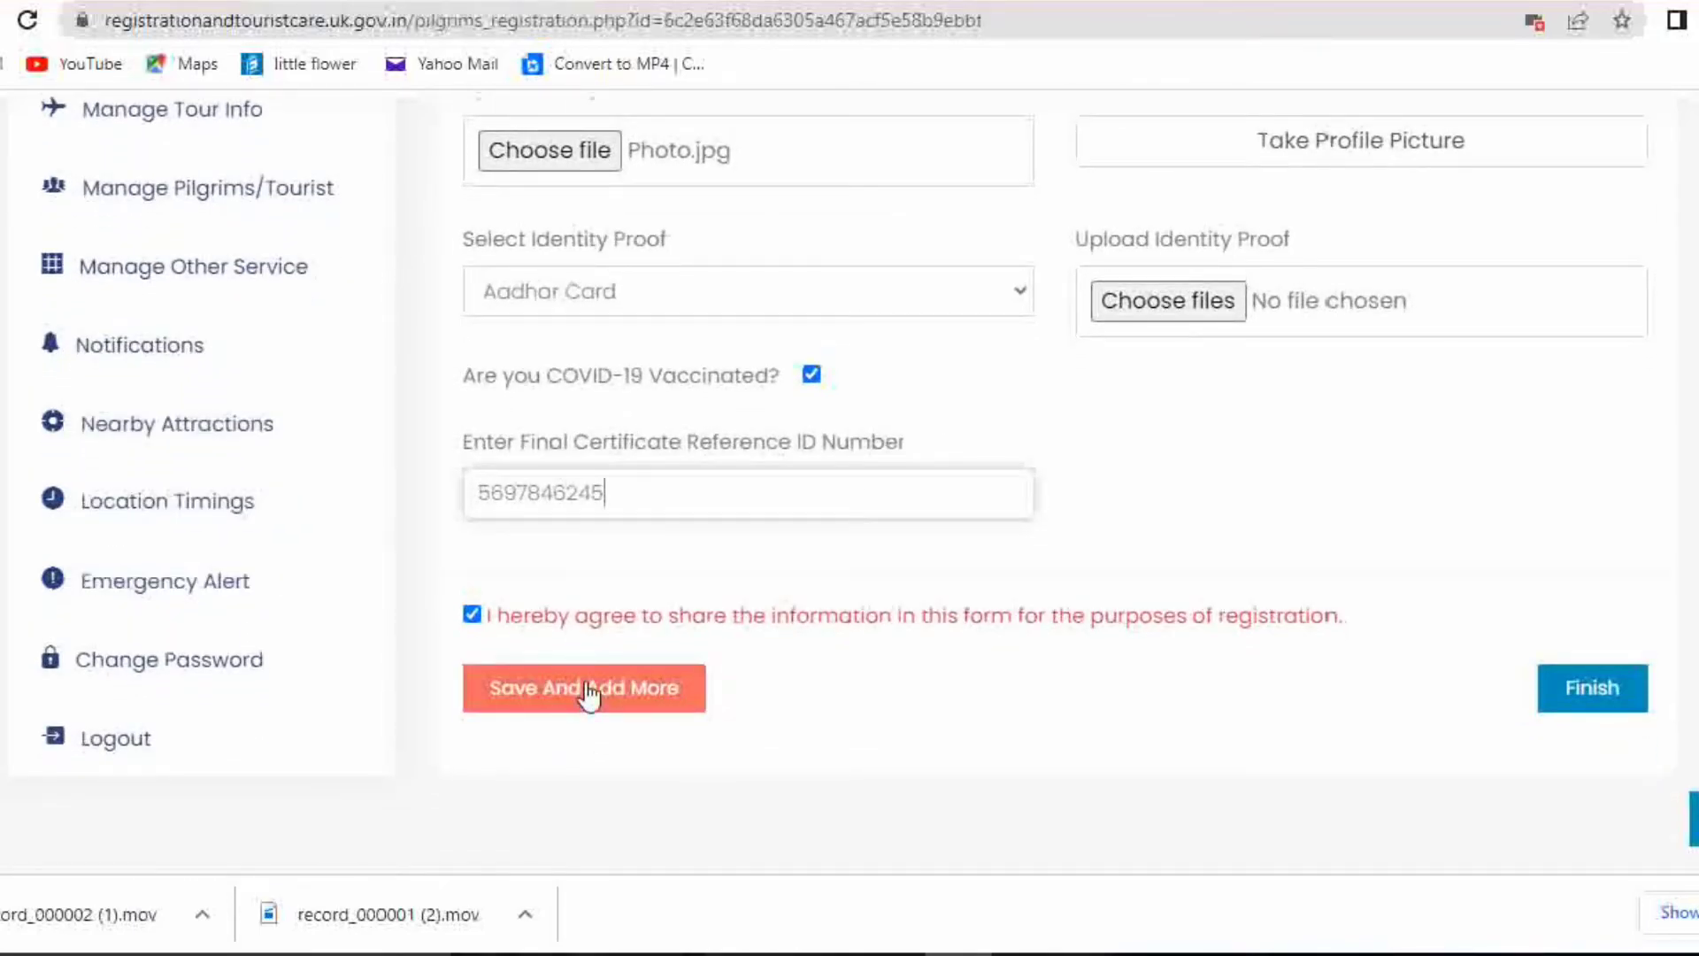
scroll(1314, 770, "down", 4)
scroll(1314, 770, "up", 15)
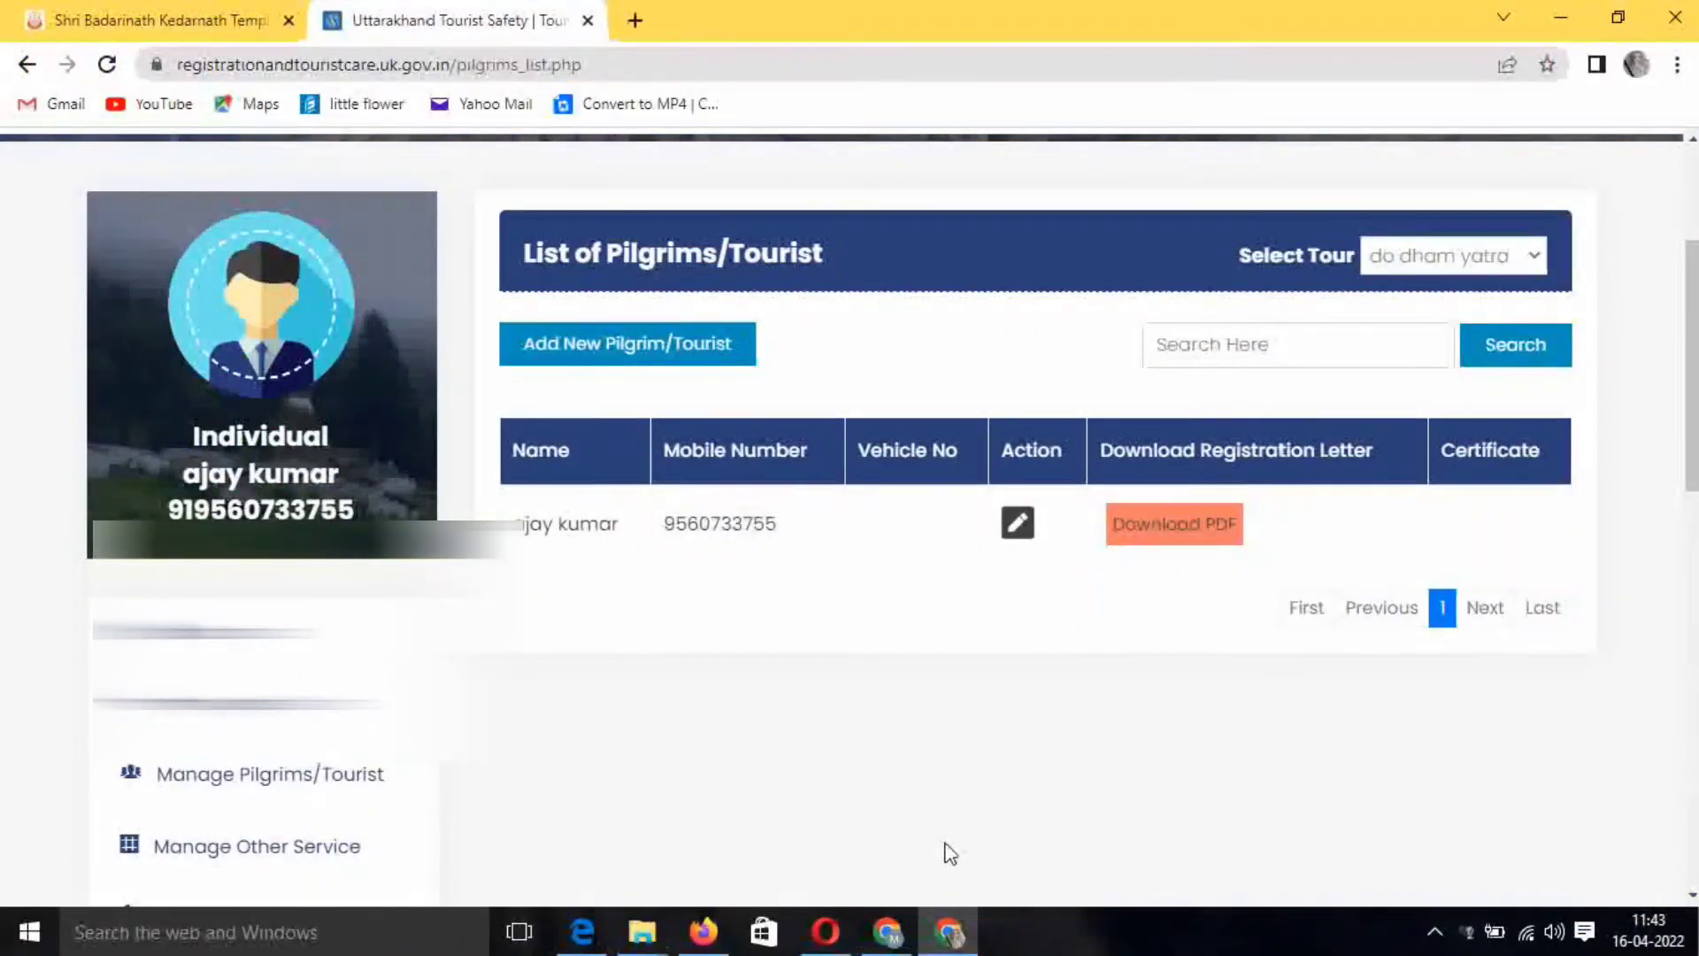
Check that the new pilgrim is listed with a Download PDF registration letter
scroll(947, 842, "up", 5)
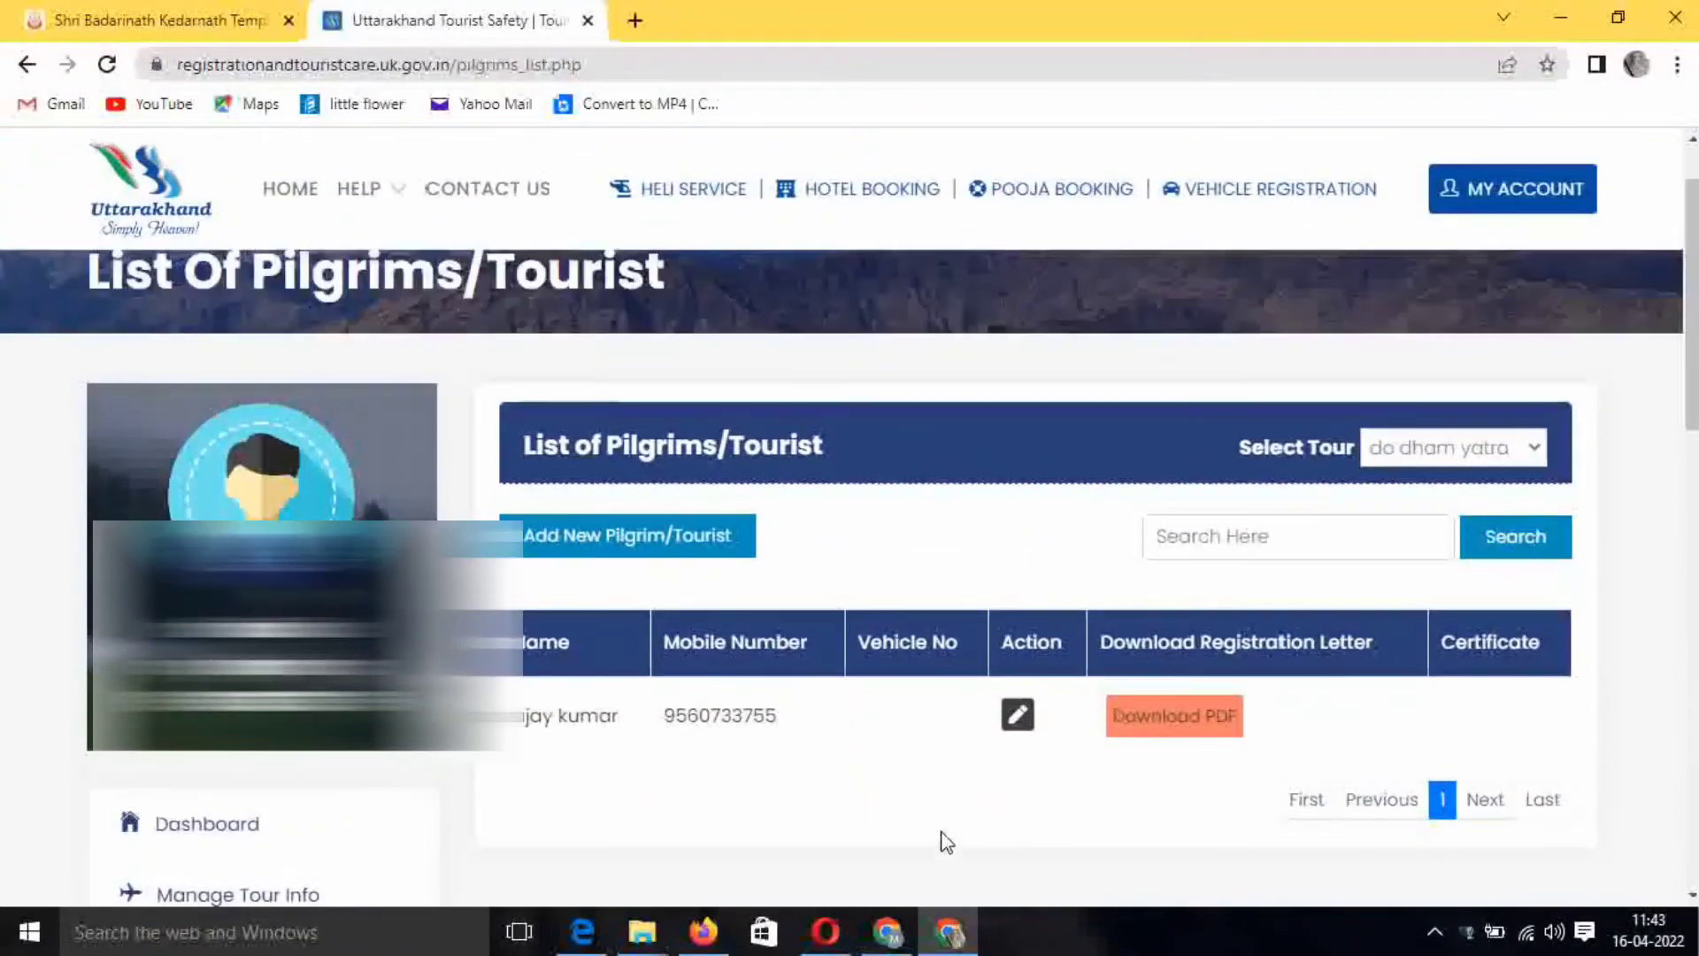
scroll(995, 816, "down", 3)
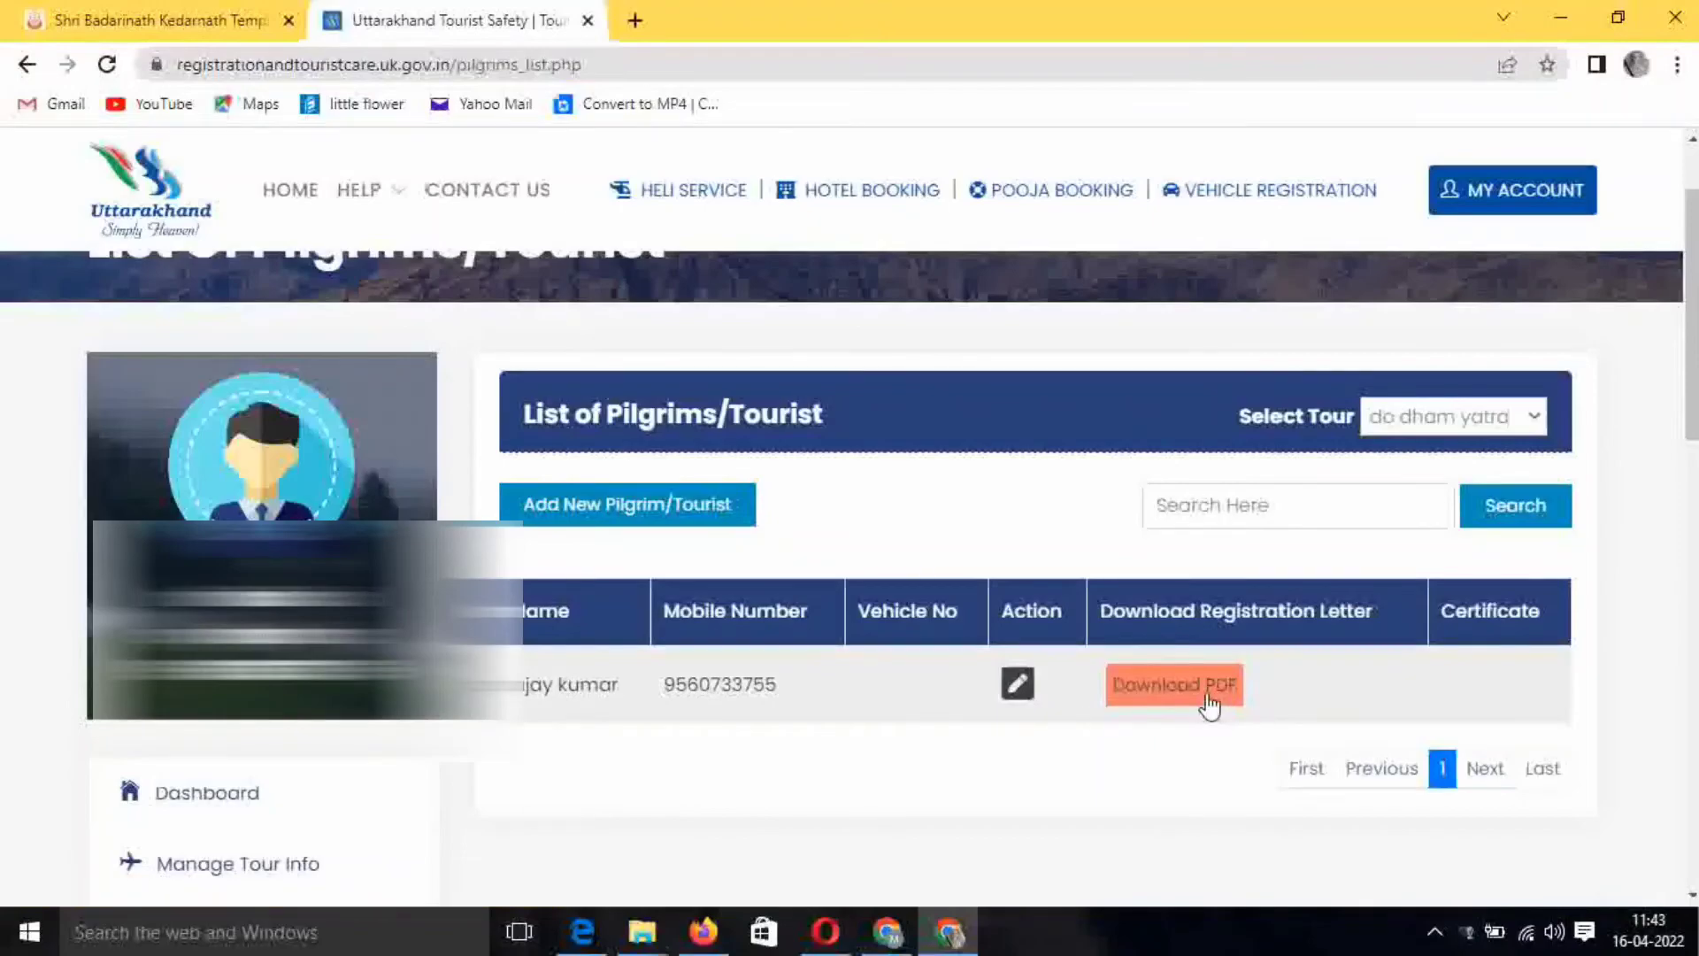
triple_click(1239, 685)
scroll(1177, 600, "down", 1)
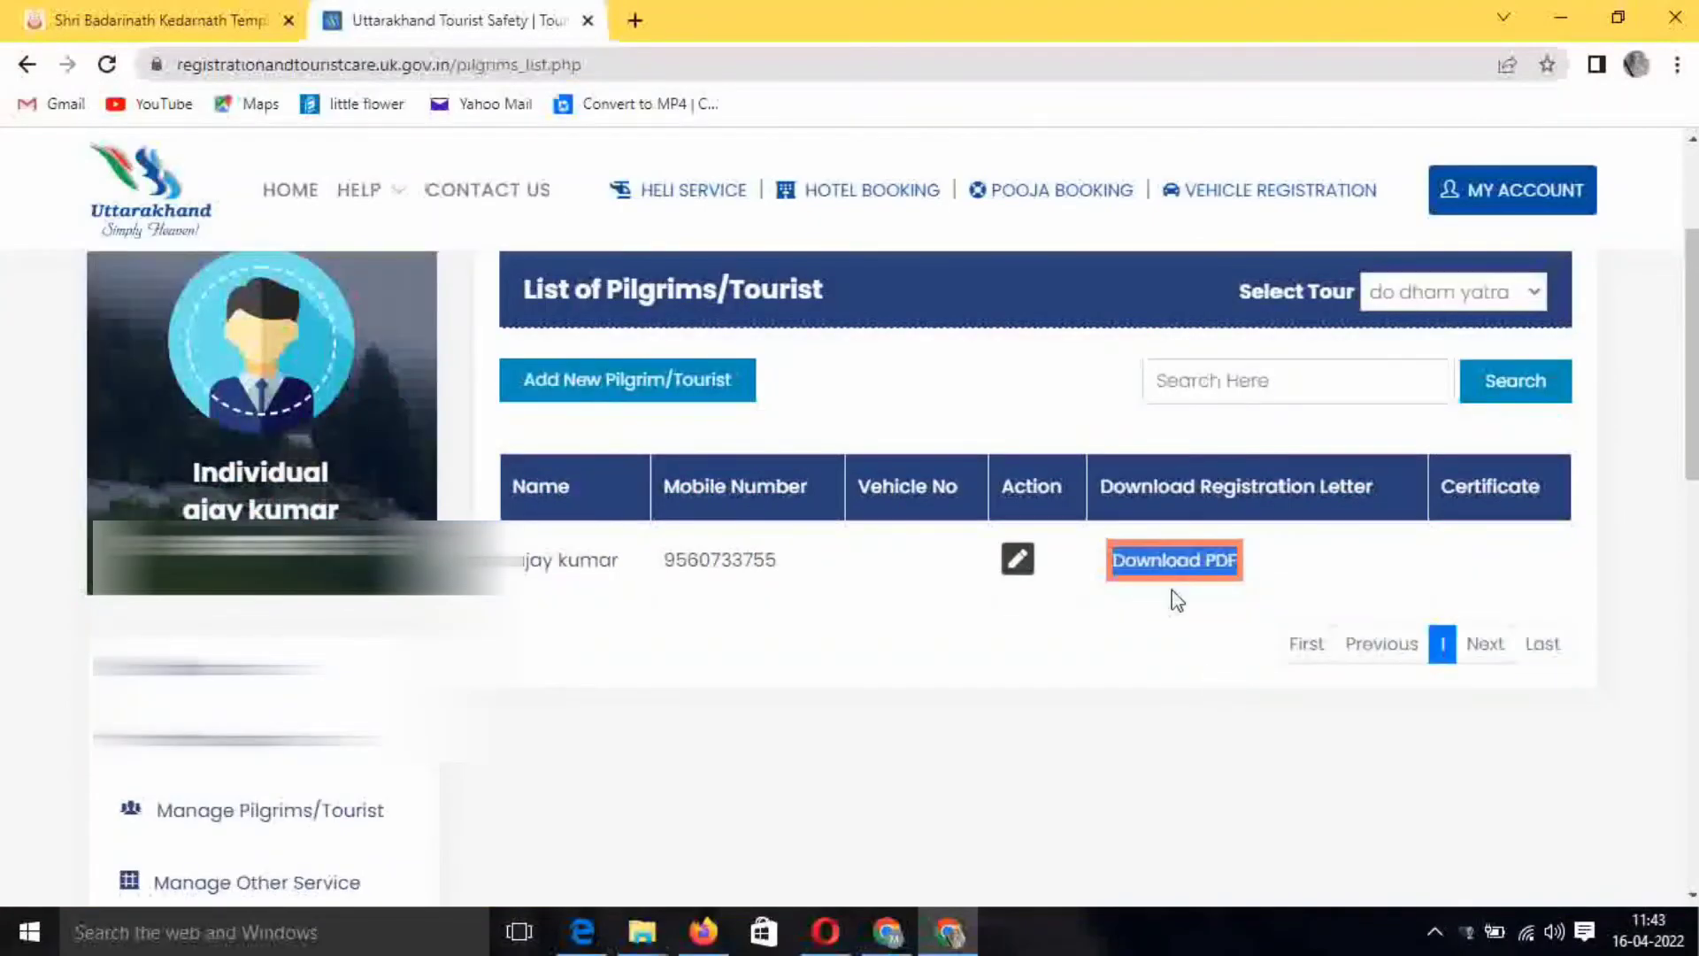
Open the HOTEL BOOKING header link to view GMVN Accommodations in a new tab
left_click_drag(628, 161, 779, 235)
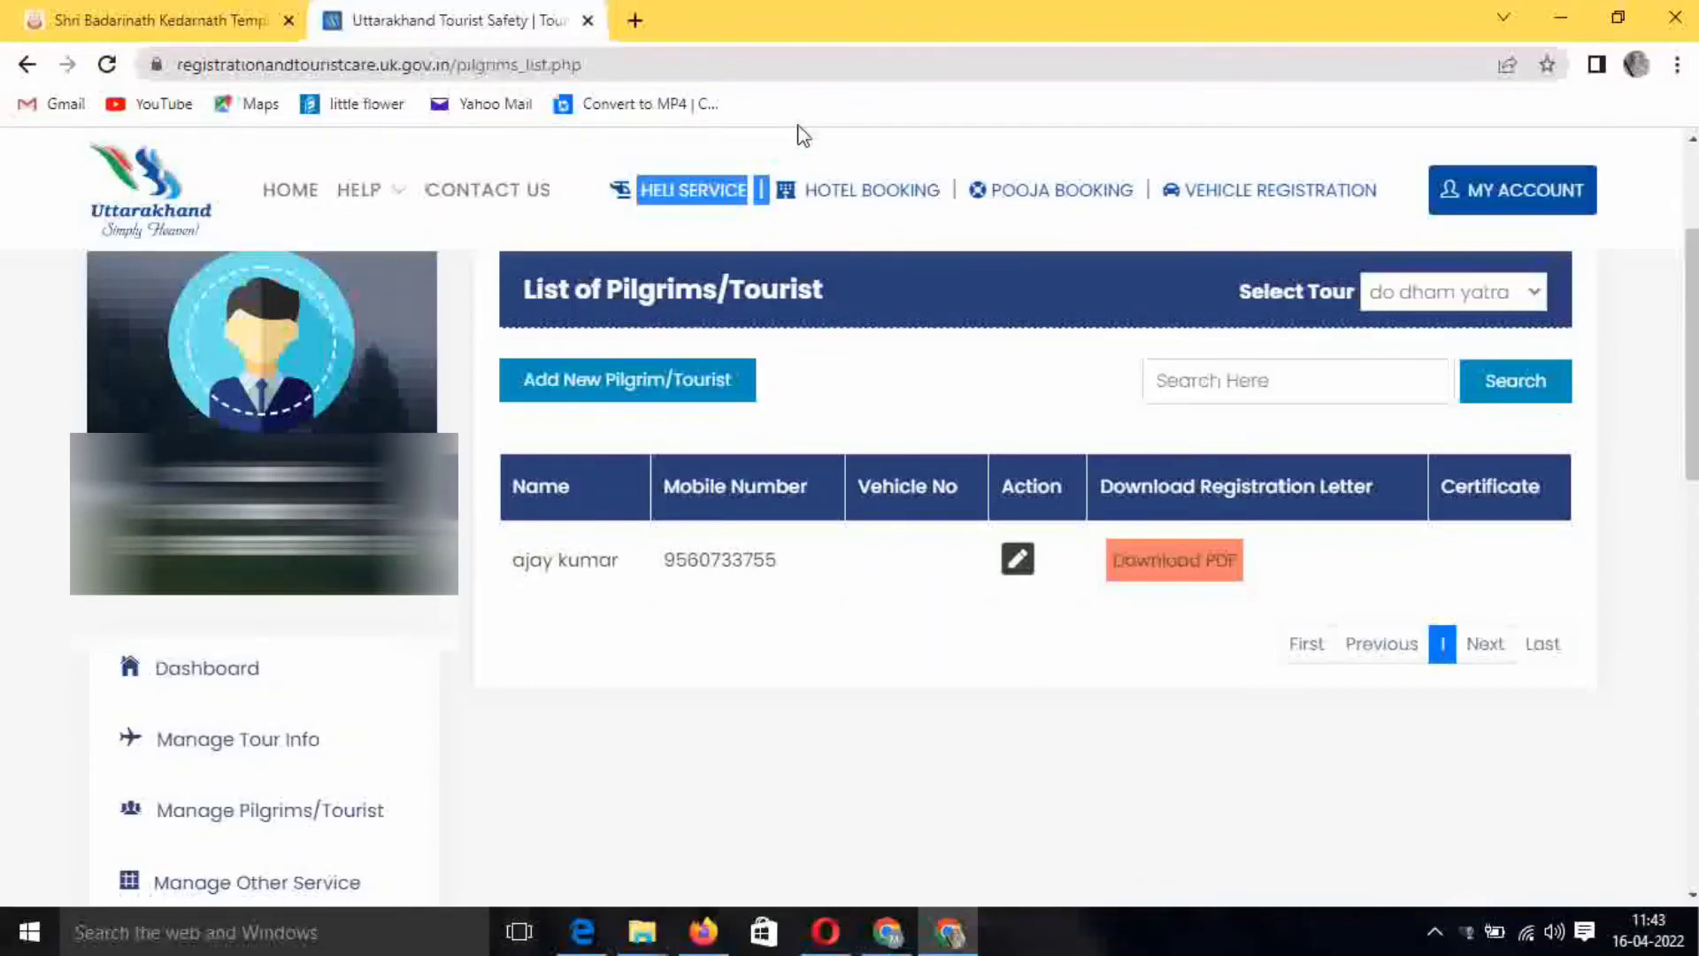
left_click(963, 145)
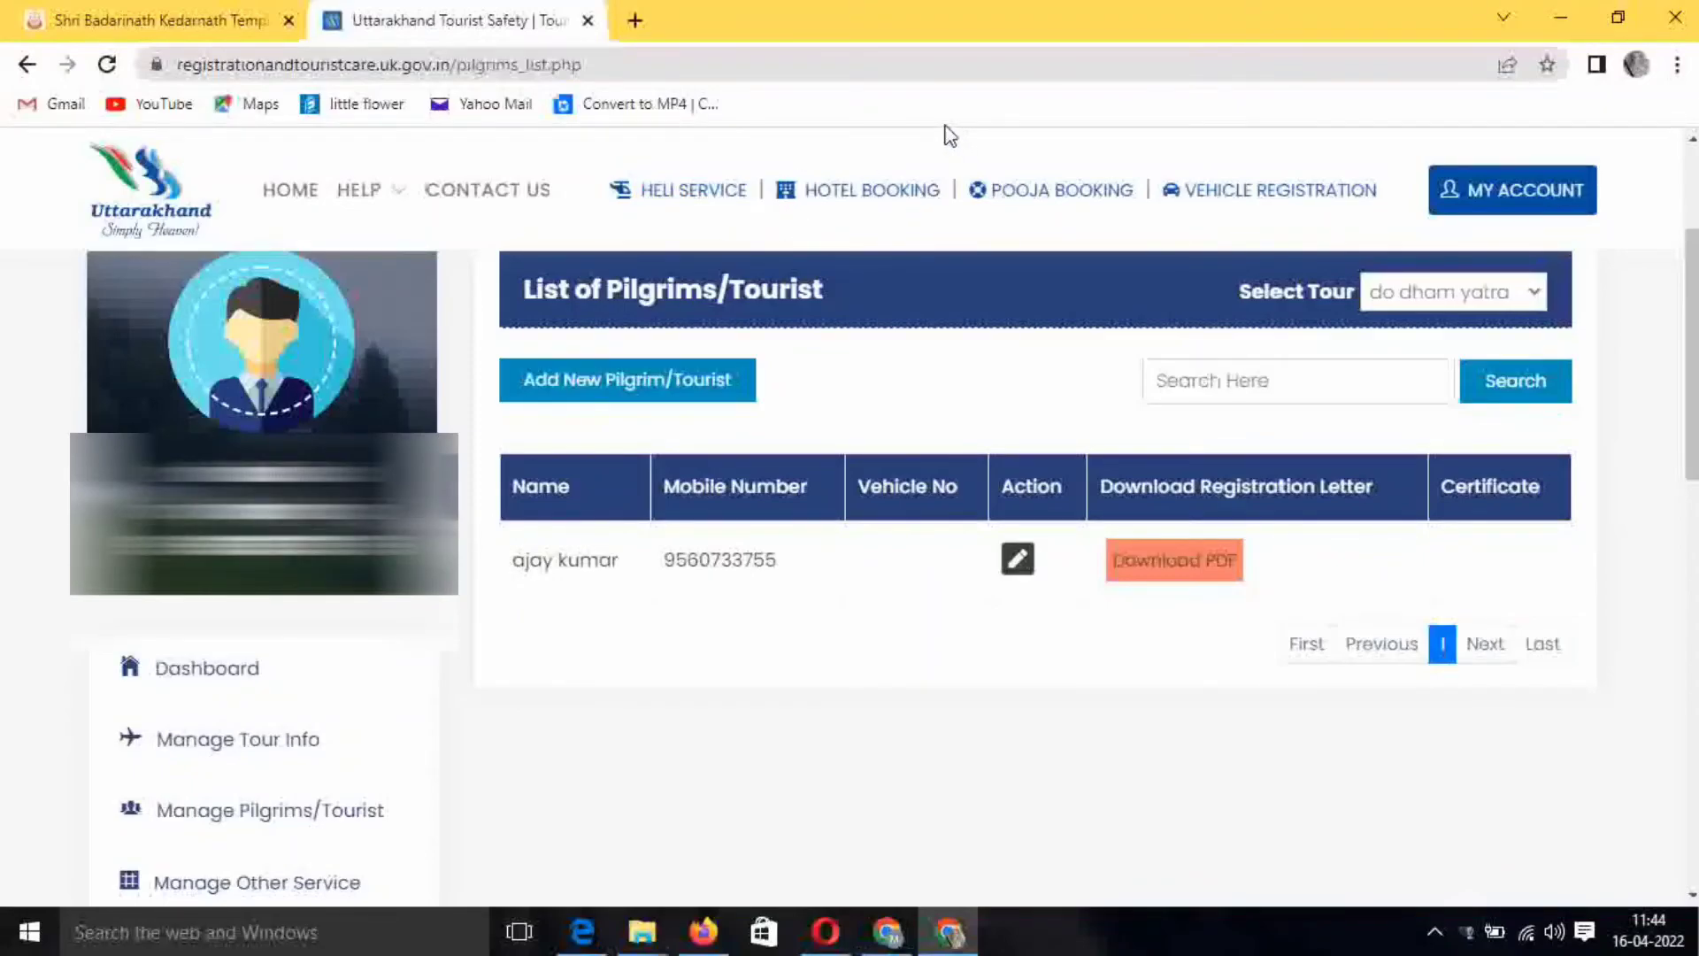
left_click_drag(800, 160, 932, 218)
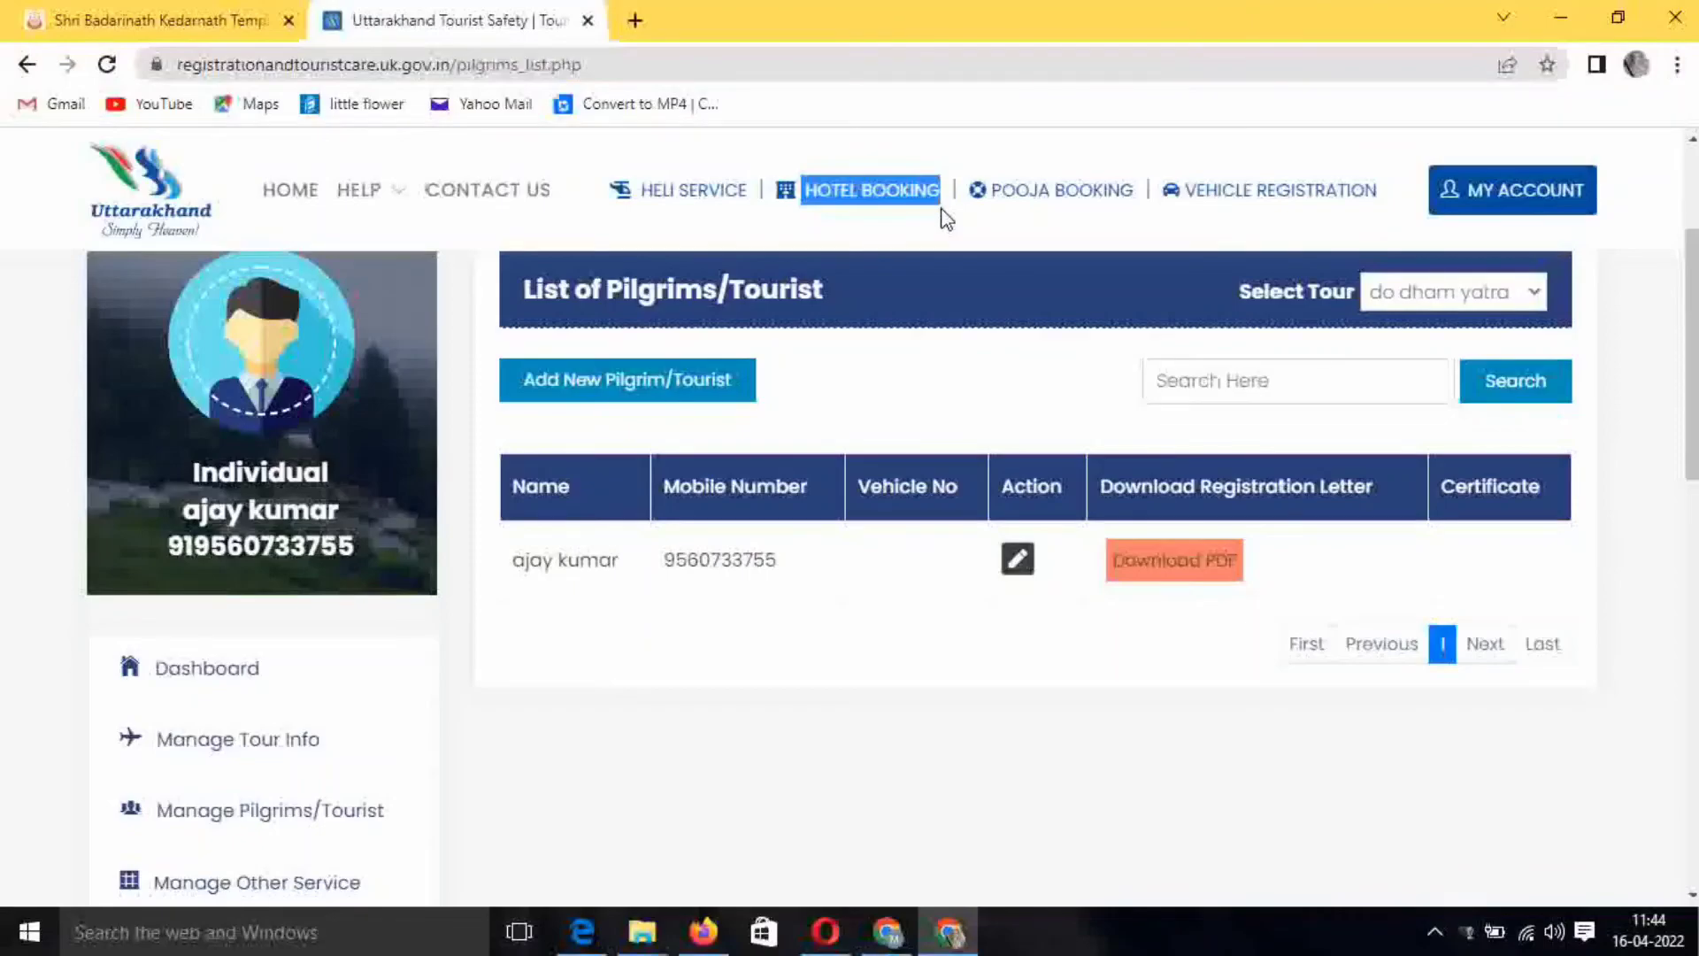
left_click(1041, 155)
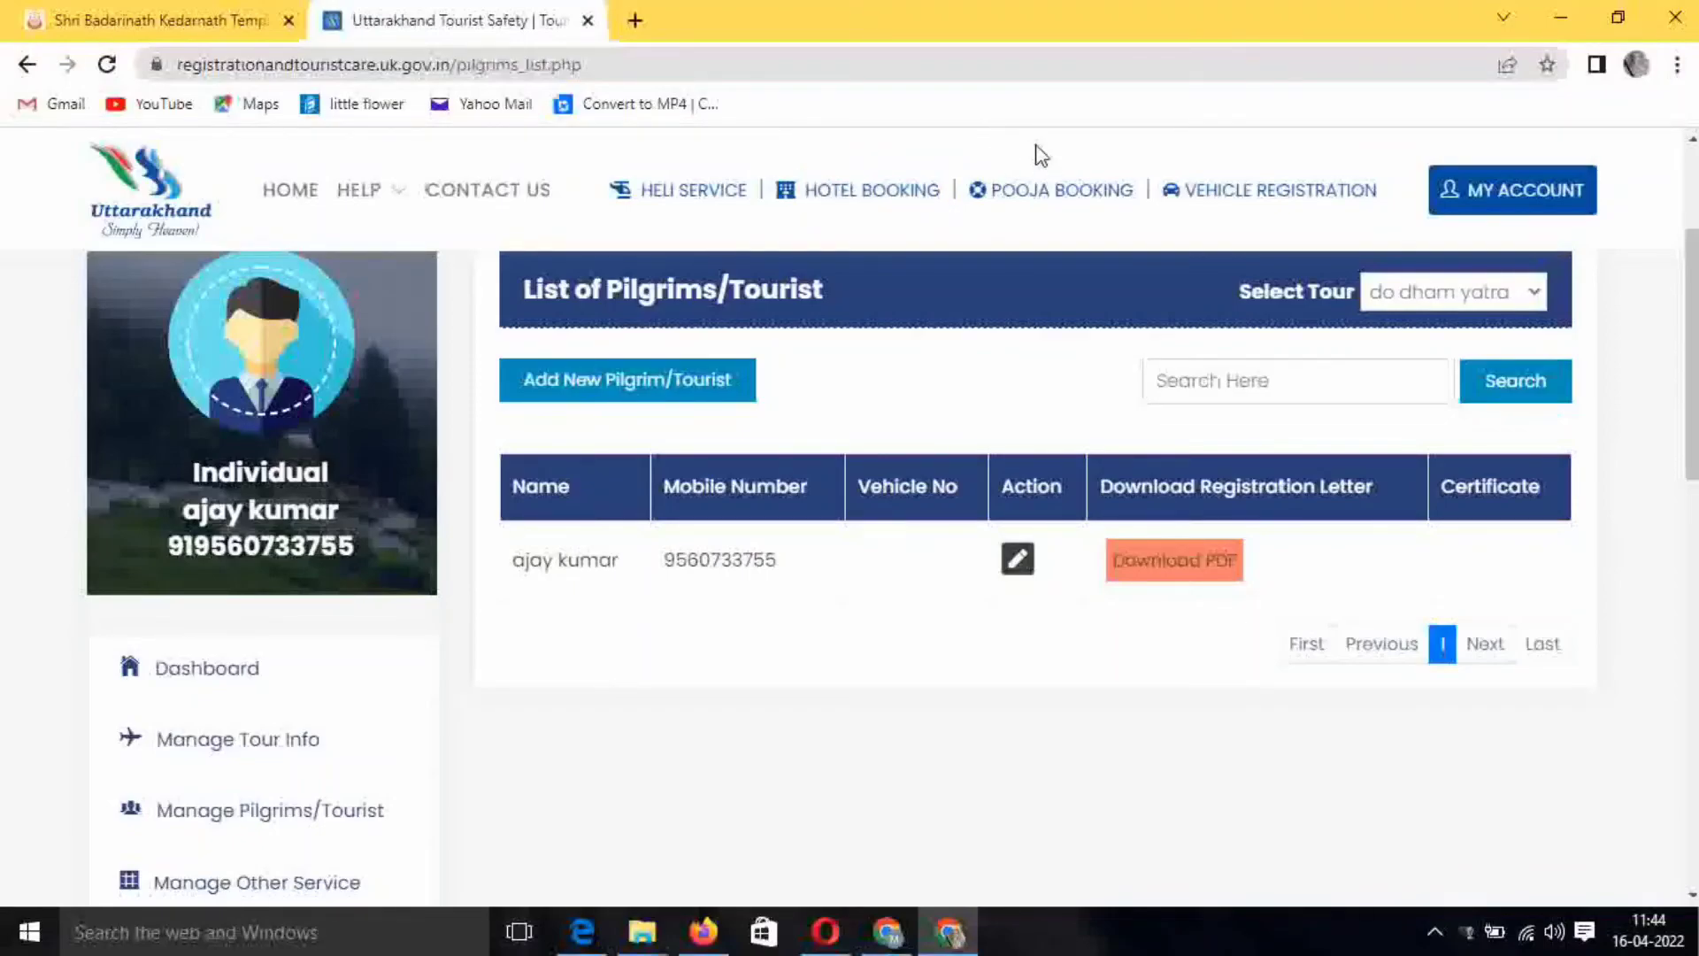
left_click_drag(1017, 186, 1149, 242)
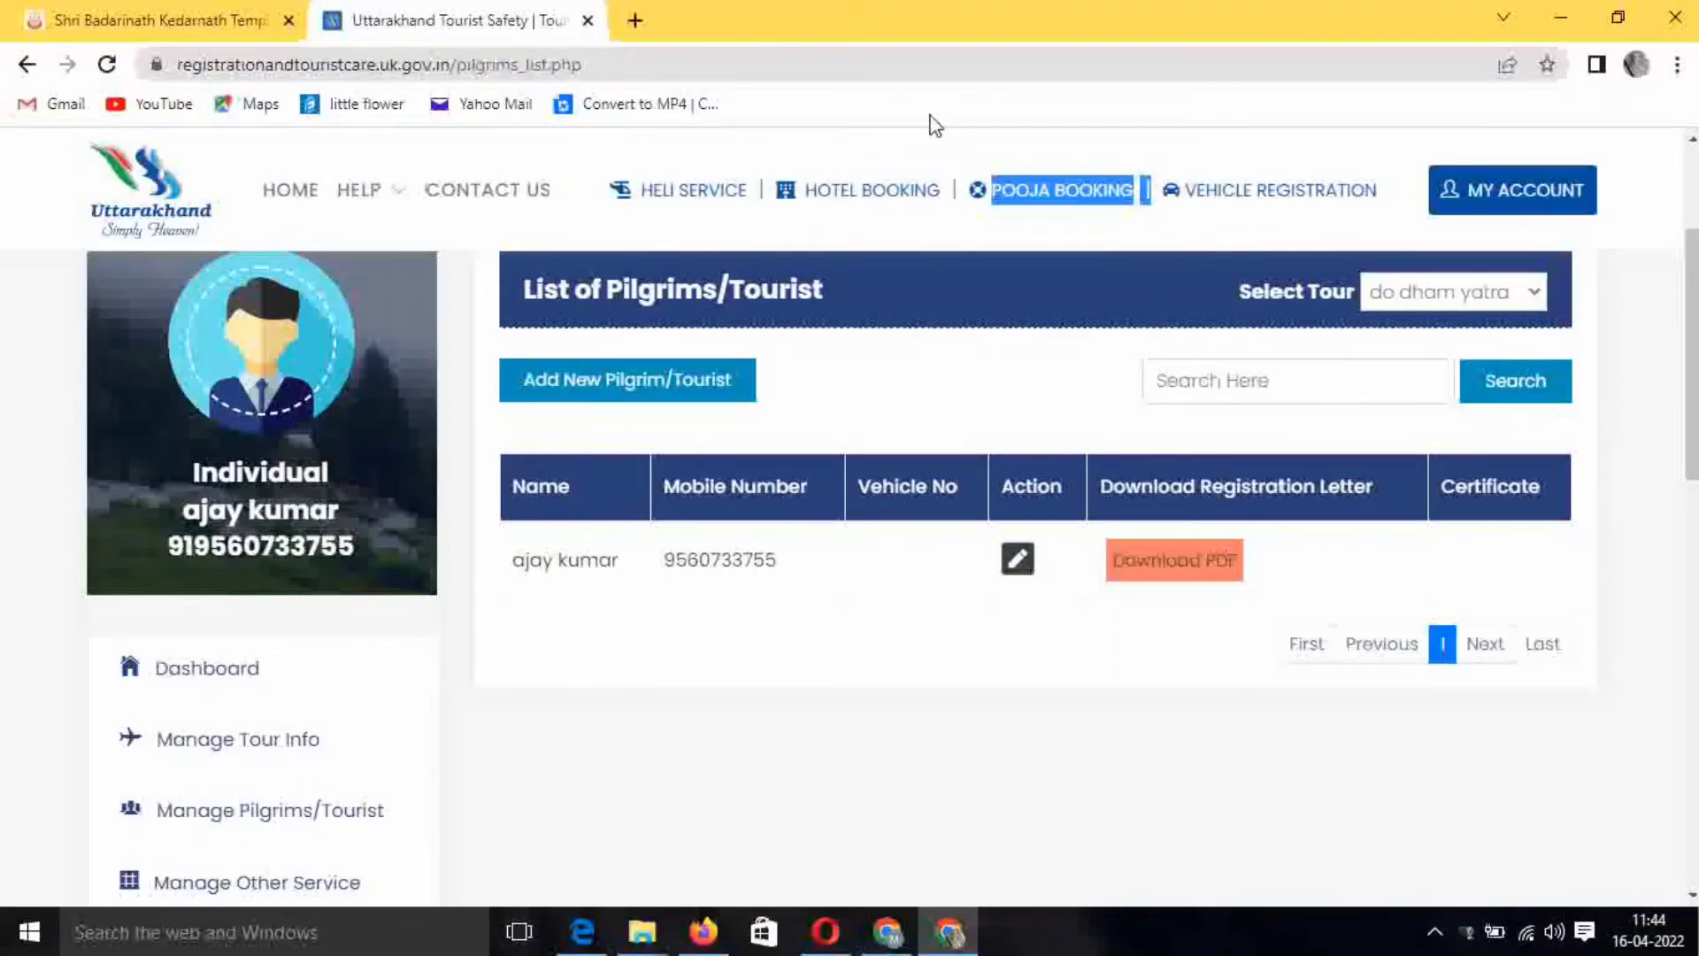
left_click(876, 191)
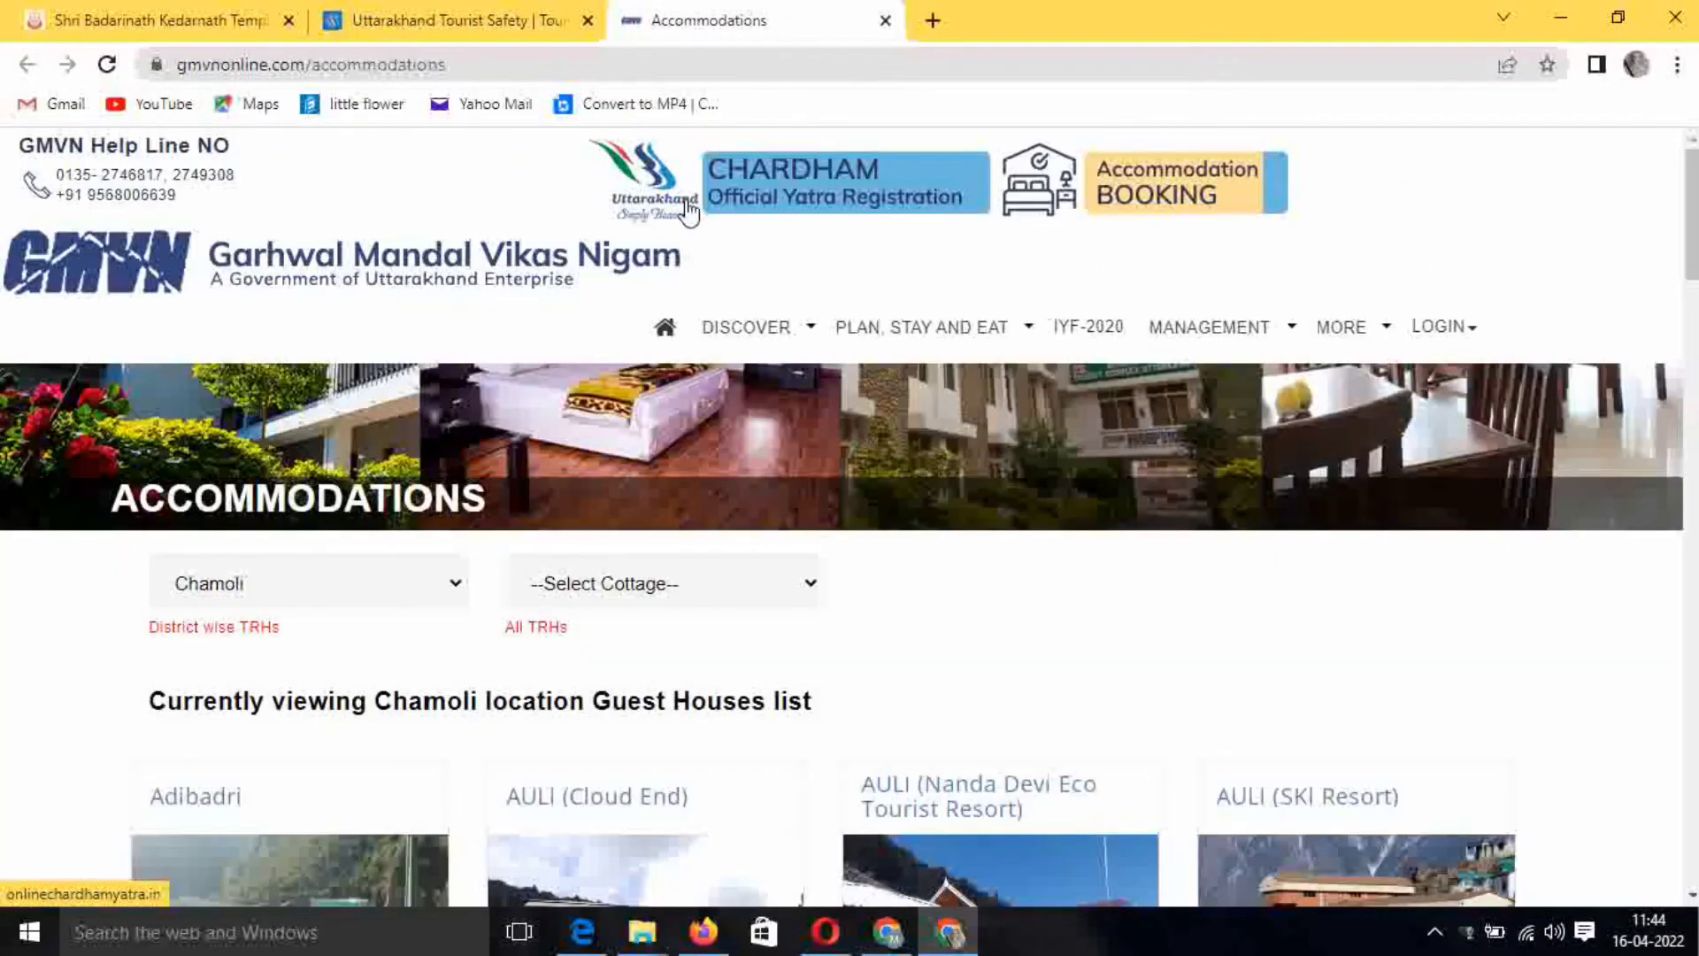
left_click_drag(297, 246, 587, 284)
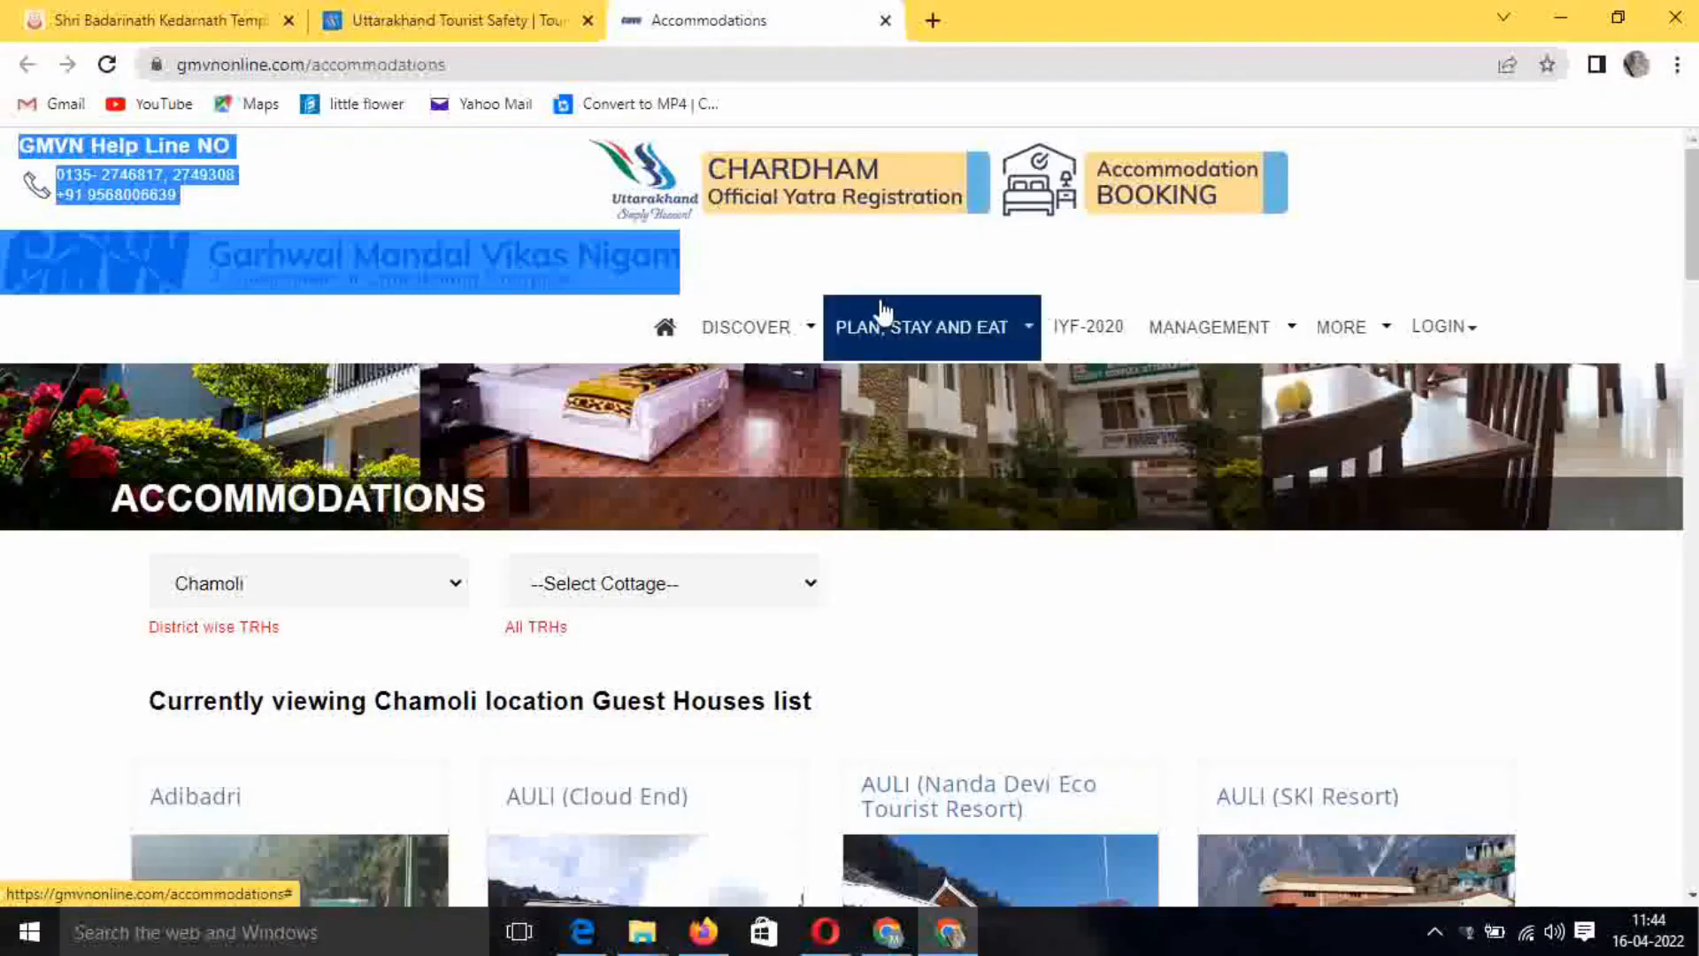